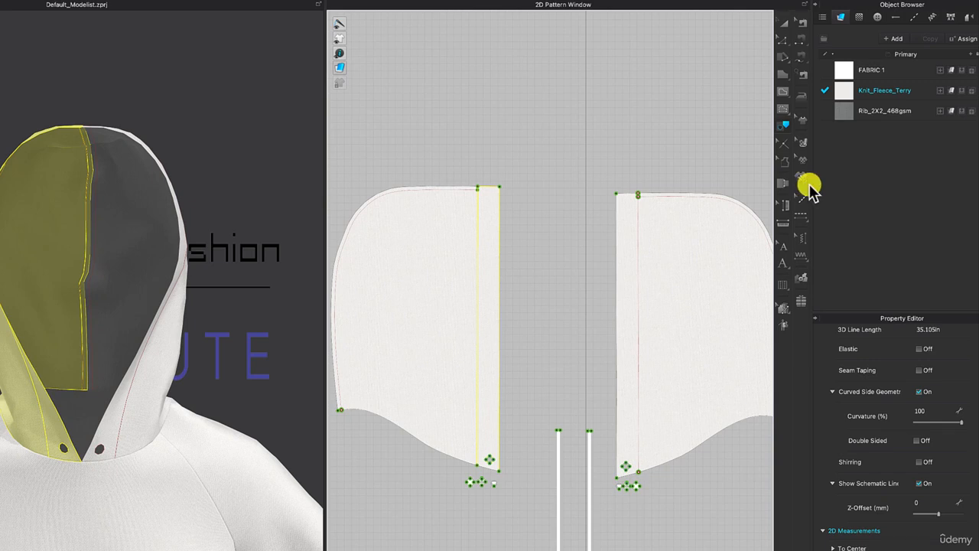
# Trace the narrow front-edge strip of one hood piece as a separate pattern and place it between the two hood pieces.
pyautogui.click(500, 217)
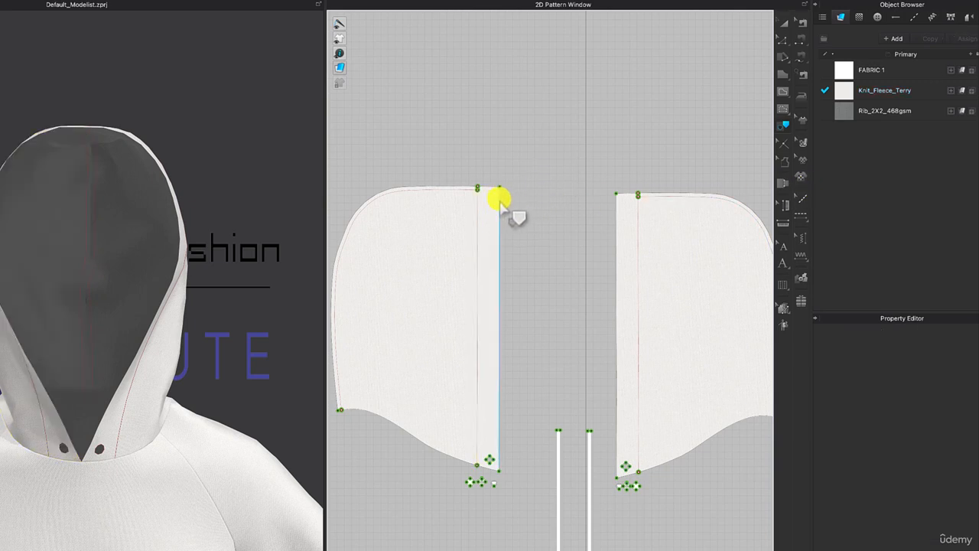
pyautogui.click(500, 202)
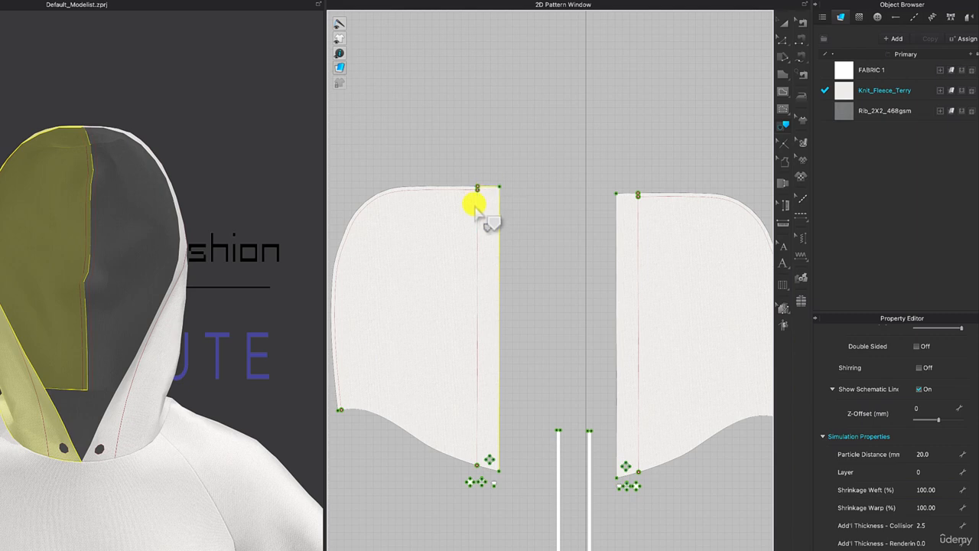
pyautogui.click(478, 205)
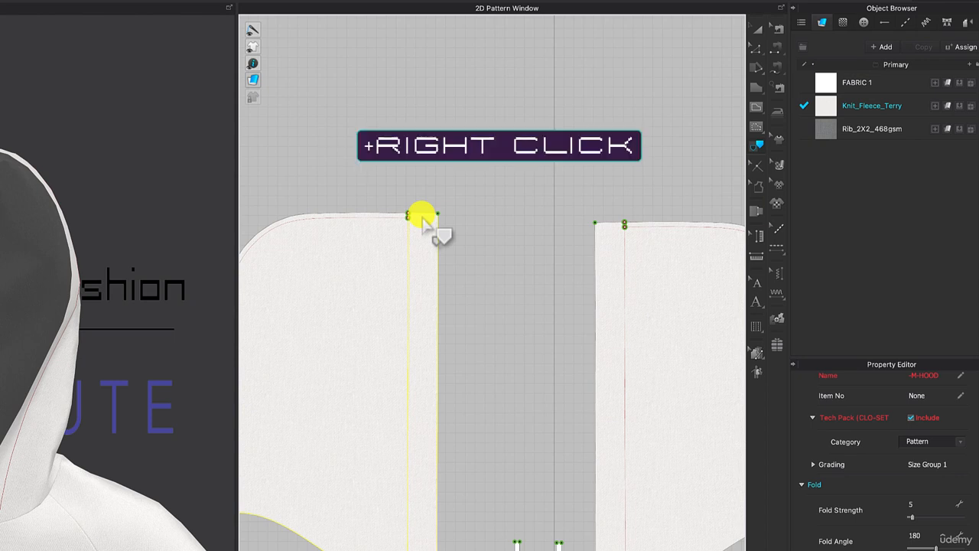
pyautogui.keyDown('super'); pyautogui.rightClick(422, 218); pyautogui.keyUp('super')
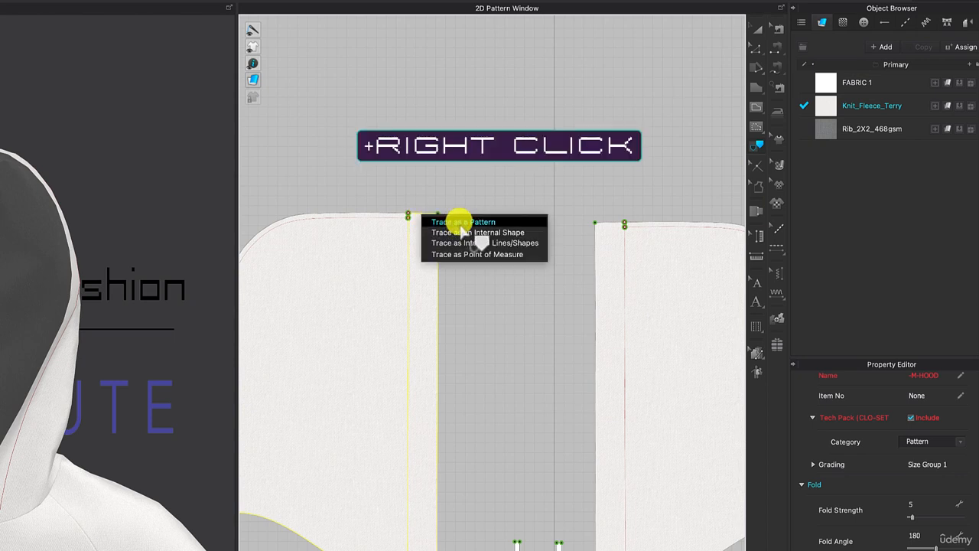
pyautogui.click(461, 223)
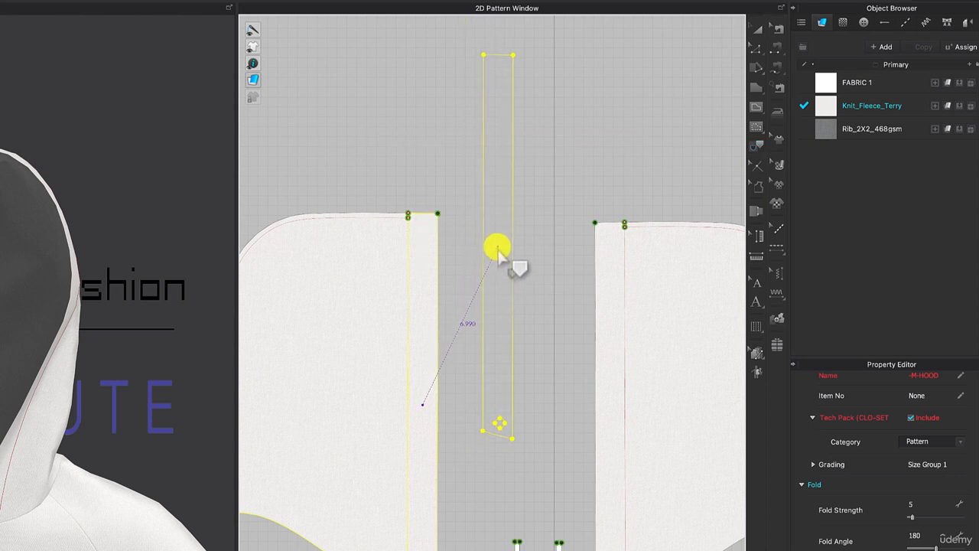
pyautogui.click(530, 330)
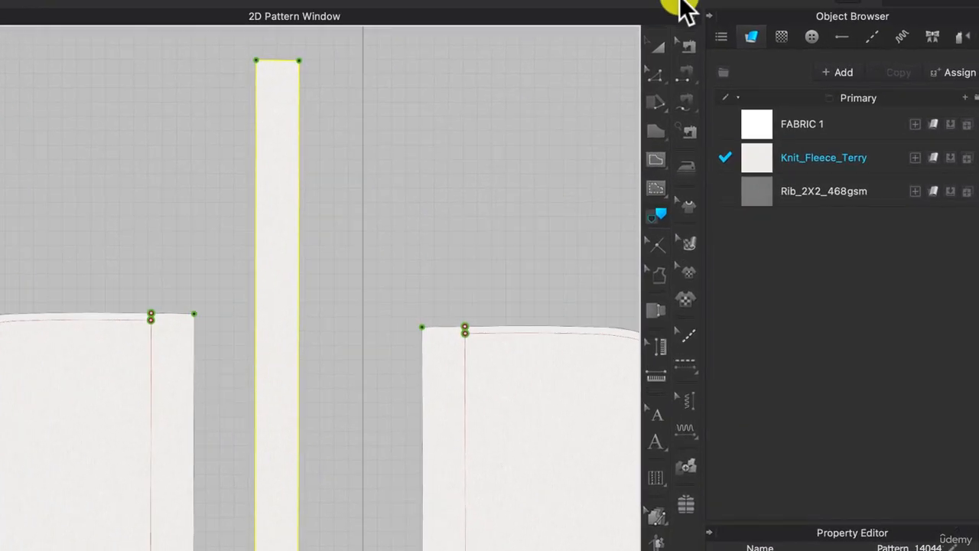
# Clone the traced strip beside itself as a Symmetric Pattern (with Sewing), and delete the eyelet shapes near the strips' slanted ends.
pyautogui.click(658, 46)
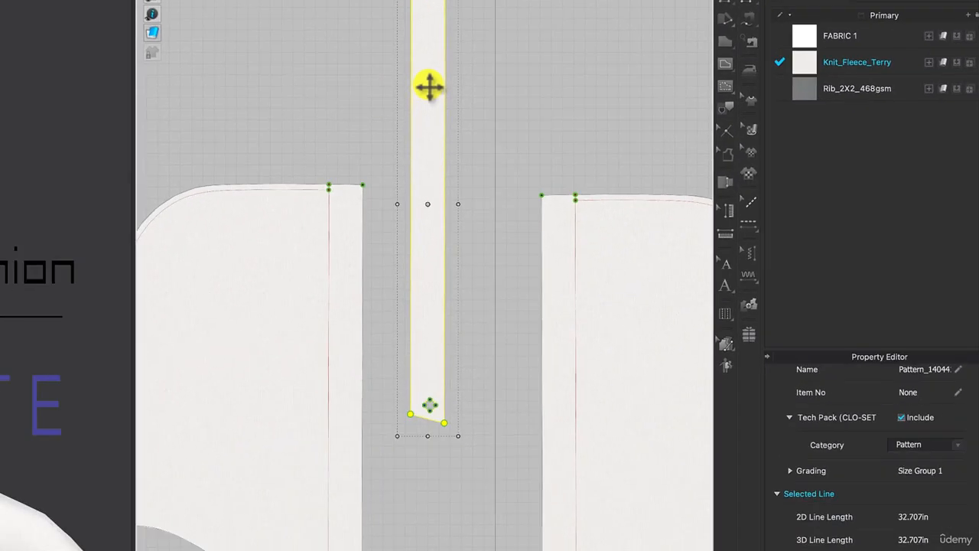
pyautogui.rightClick(125, 230)
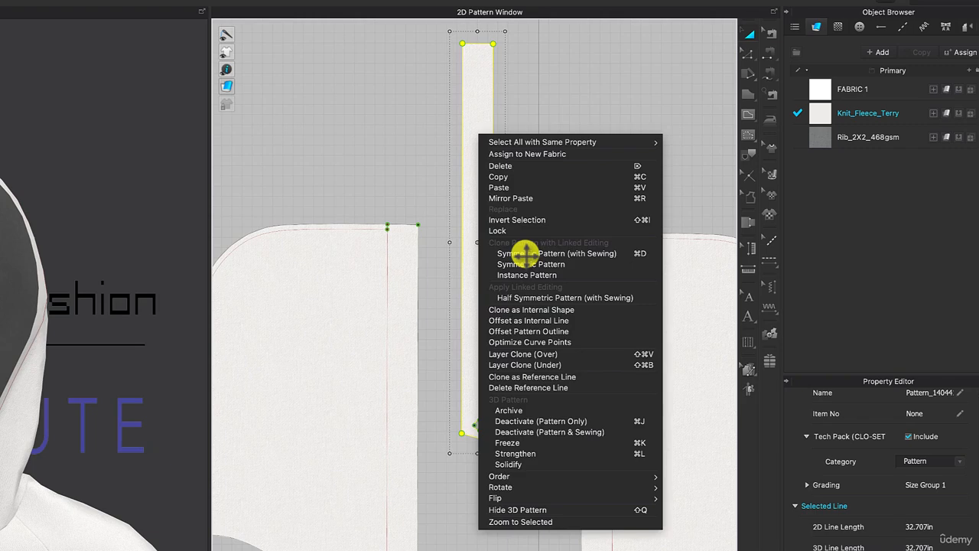
pyautogui.click(525, 253)
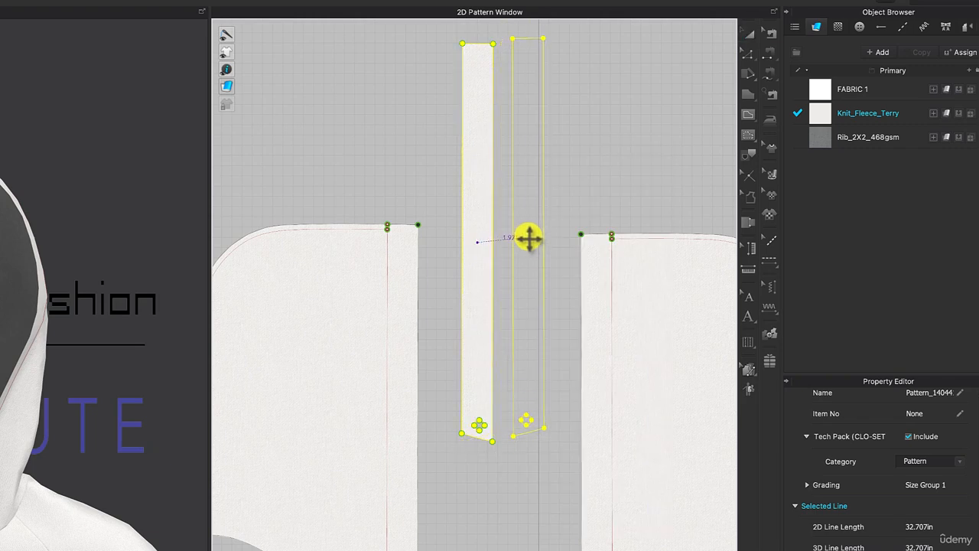
pyautogui.click(580, 405)
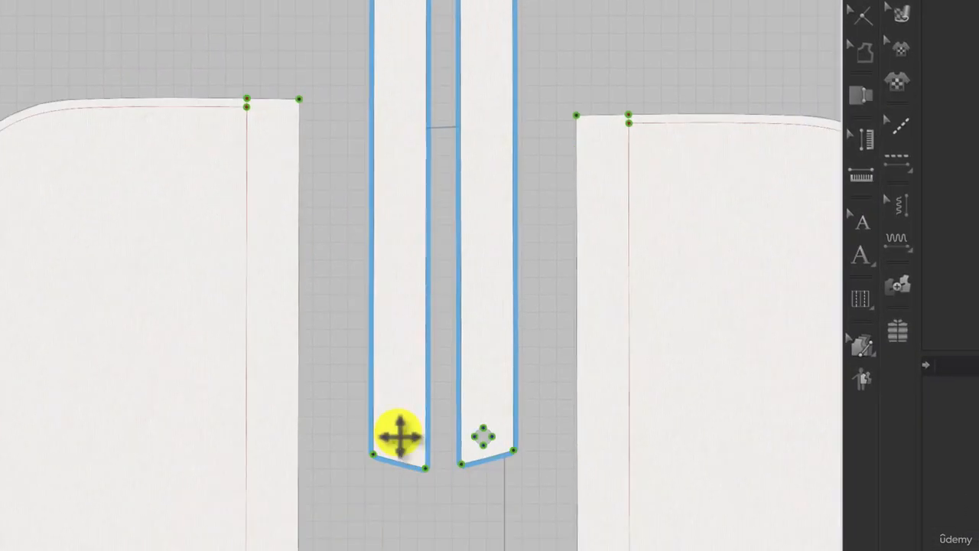
pyautogui.click(400, 435)
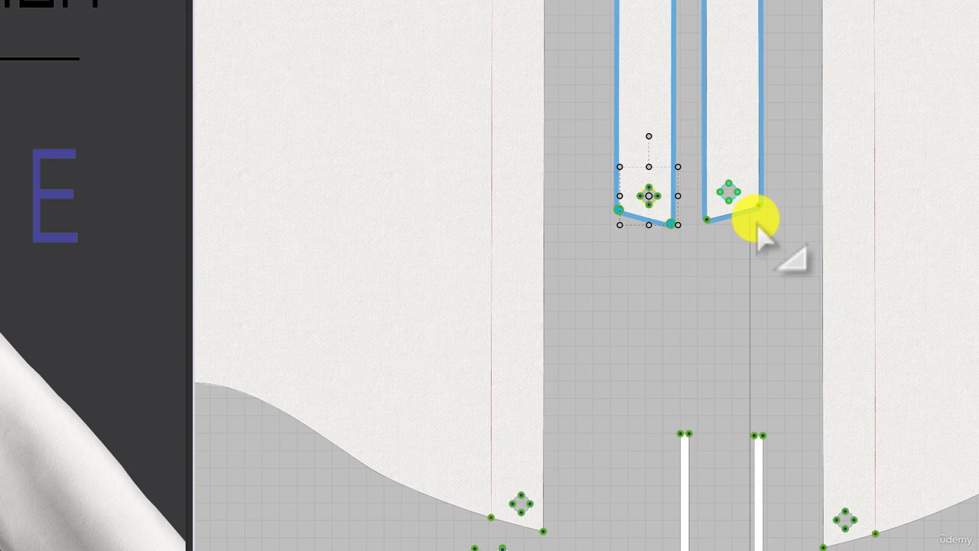
pyautogui.press('Delete')
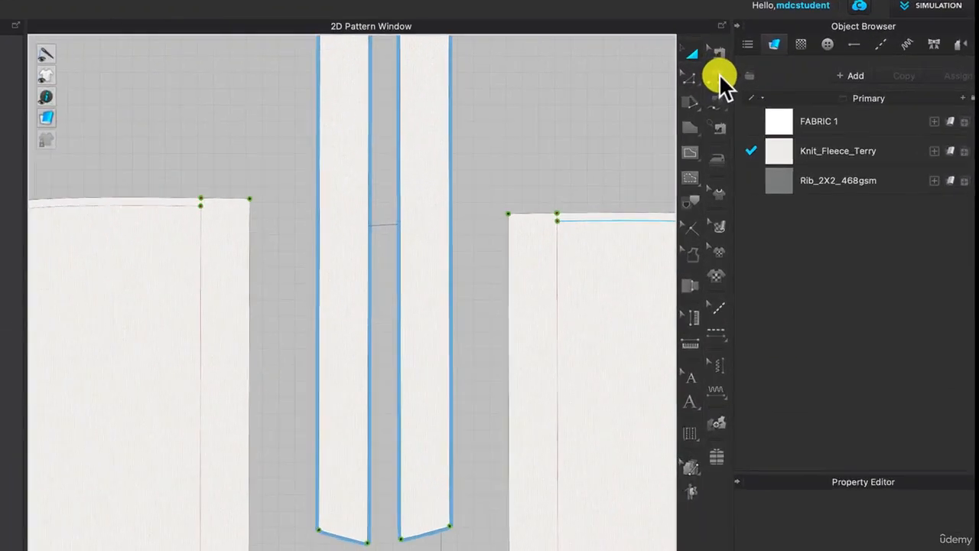
# Sew the facing inner edge of each strip to the front edge of its adjacent hood piece with segment sewing.
pyautogui.click(834, 70)
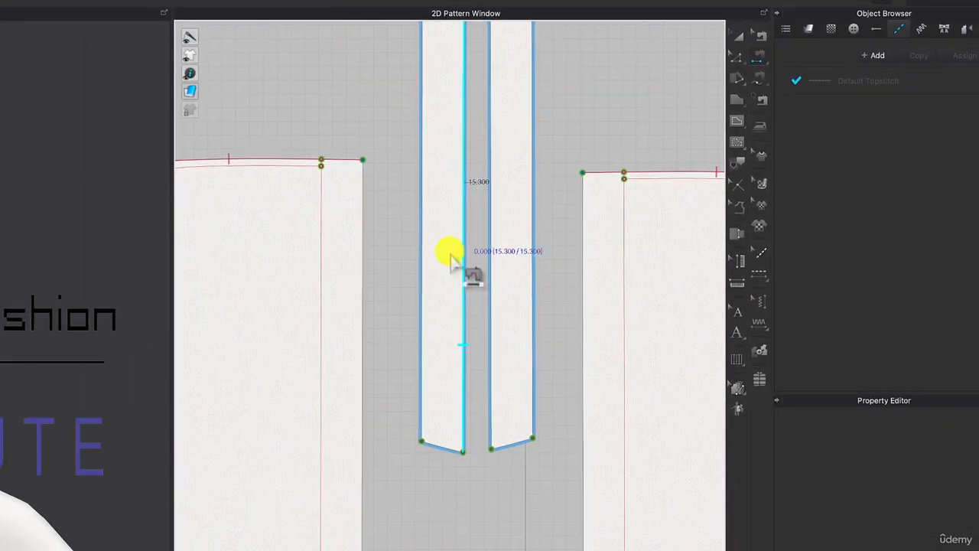
pyautogui.click(451, 260)
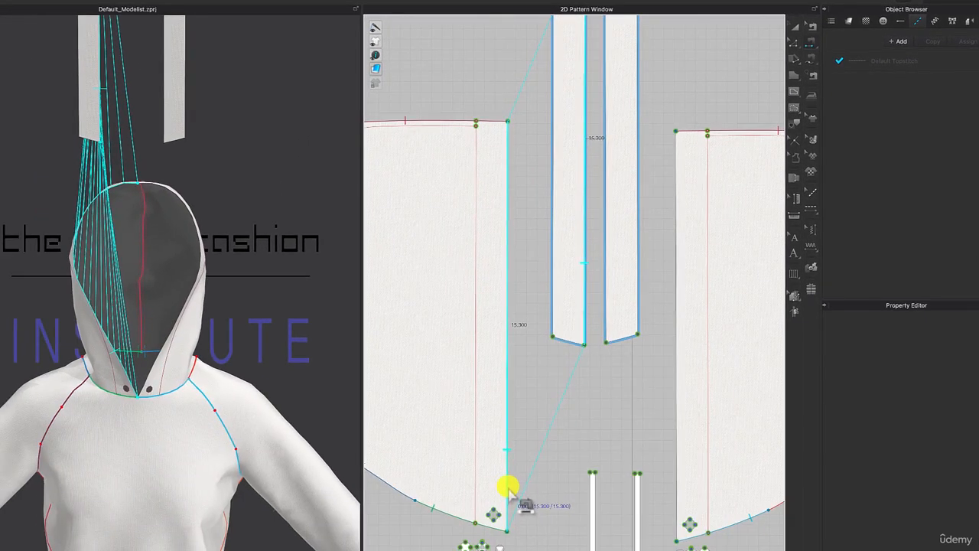
pyautogui.click(510, 488)
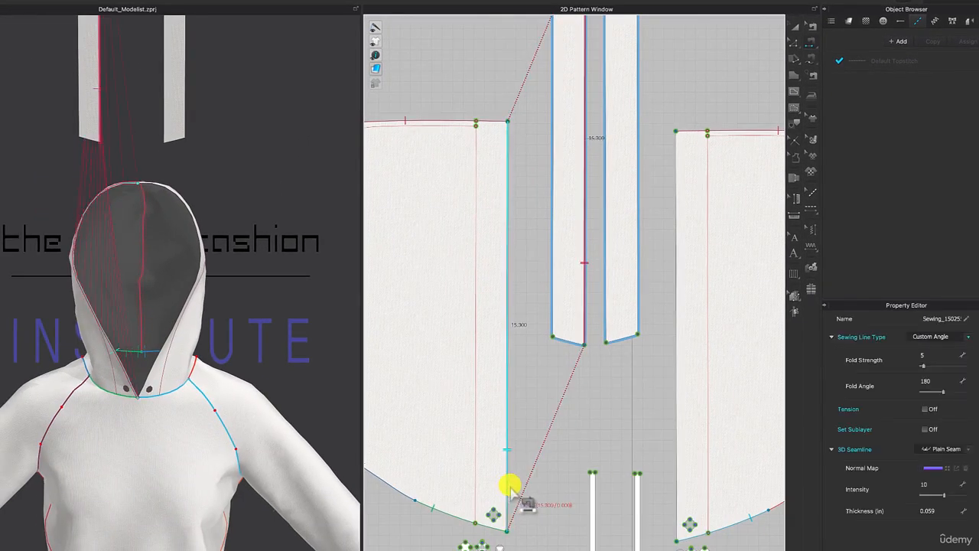
pyautogui.click(608, 265)
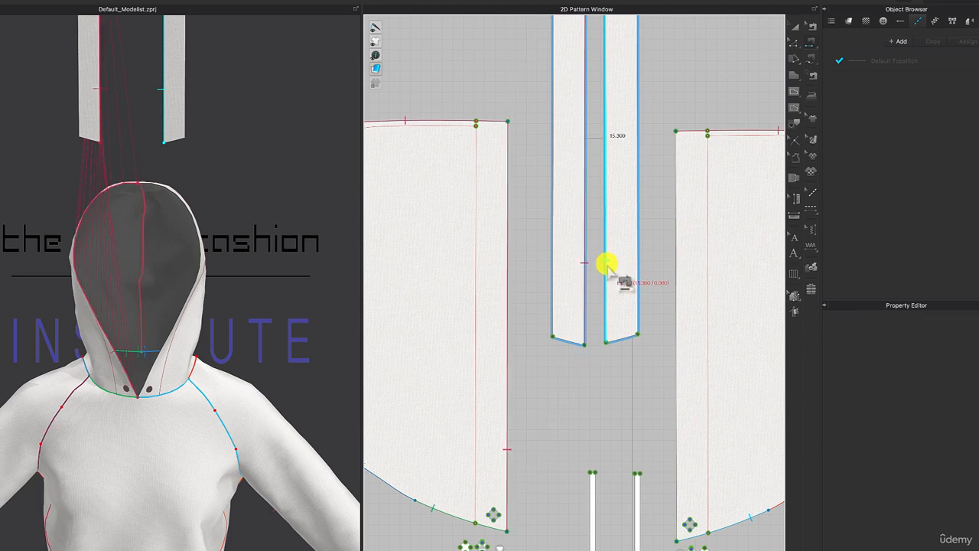
pyautogui.click(677, 398)
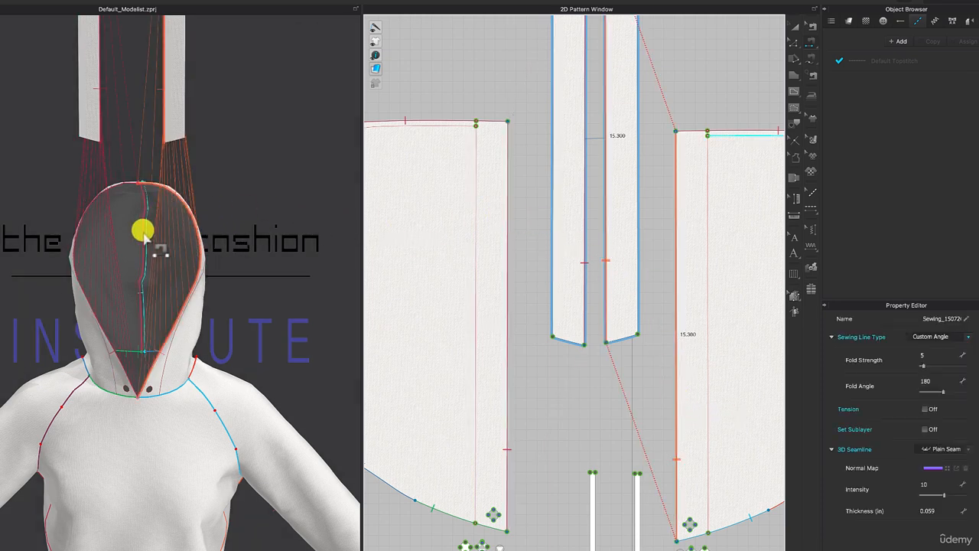
# Superimpose both facing strips under the hood in the 3D view using Superimpose (Under).
pyautogui.scroll(-6, 143, 233)
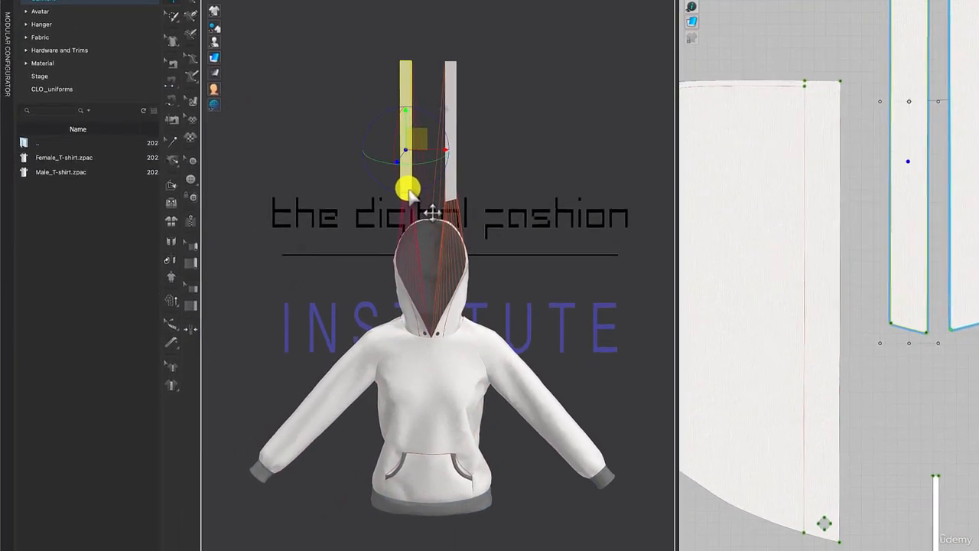
pyautogui.rightClick(364, 252)
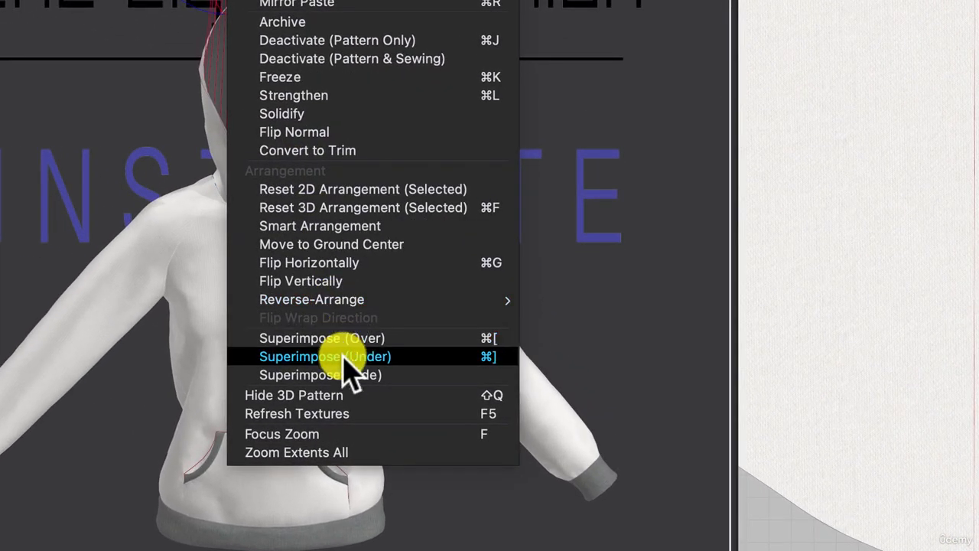
pyautogui.click(345, 358)
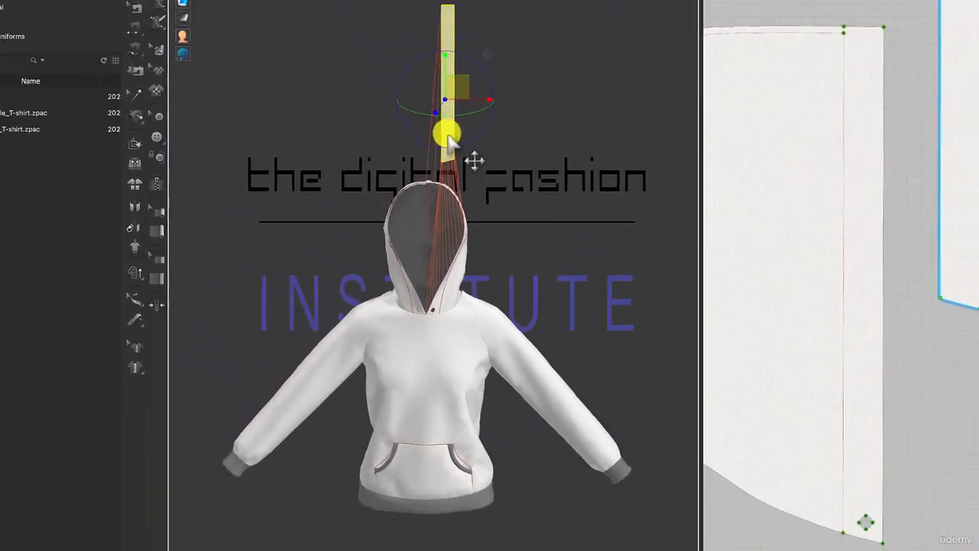
pyautogui.rightClick(467, 164)
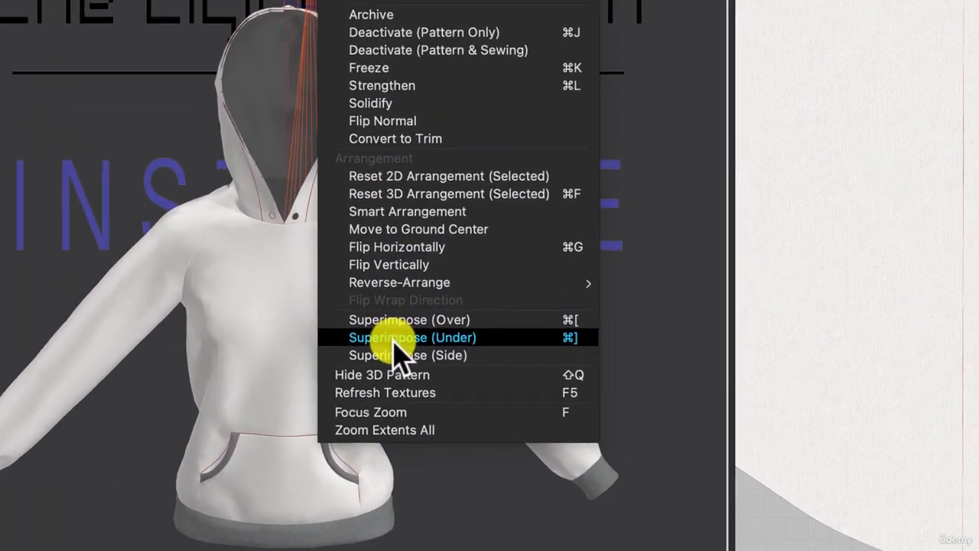
pyautogui.click(514, 390)
pyautogui.scroll(5, 280, 114)
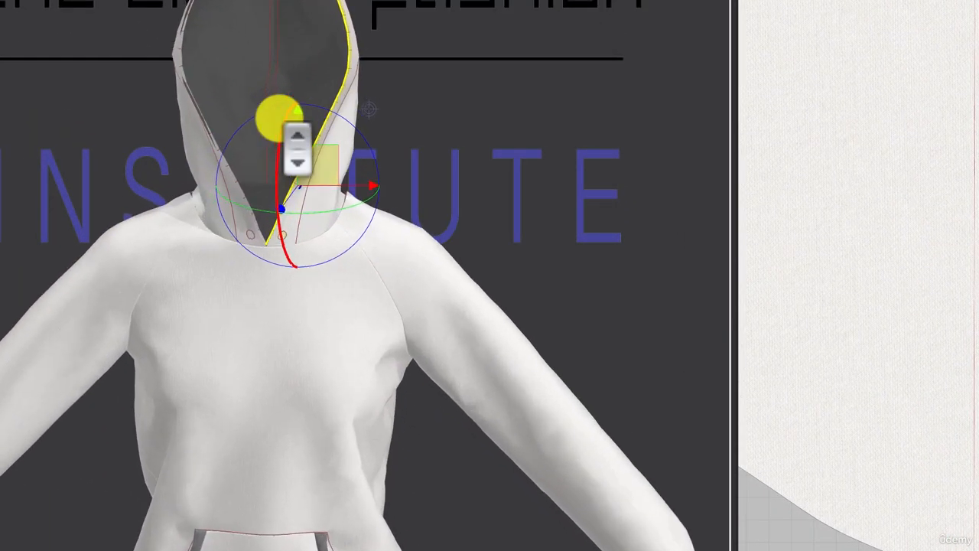
pyautogui.moveTo(489, 78)
pyautogui.mouseDown(button='right')
pyautogui.moveTo(440, 85)
pyautogui.moveTo(565, 90)
pyautogui.moveTo(496, 79)
pyautogui.mouseUp(button='right')
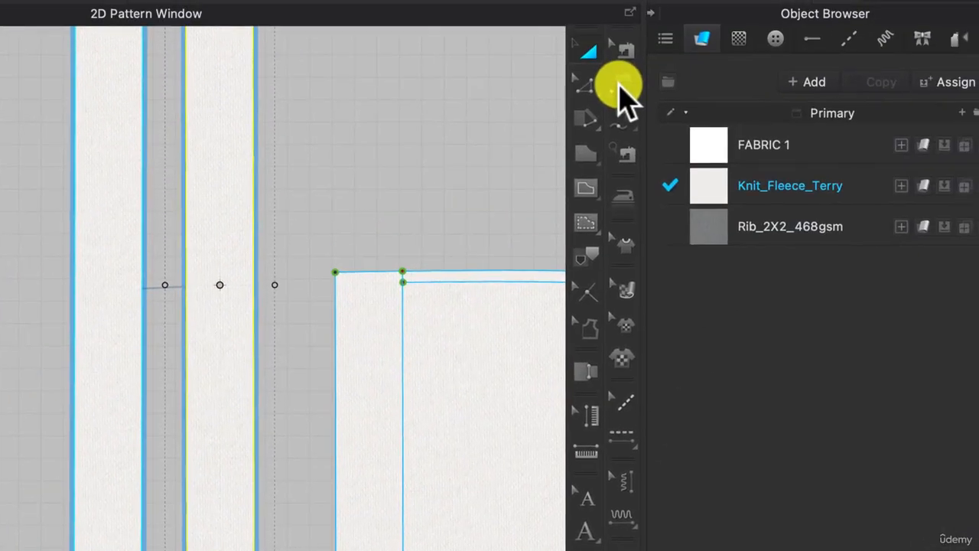
# Sew the outer long edge of each facing strip to the vertical internal line of the matching hood piece.
pyautogui.click(619, 85)
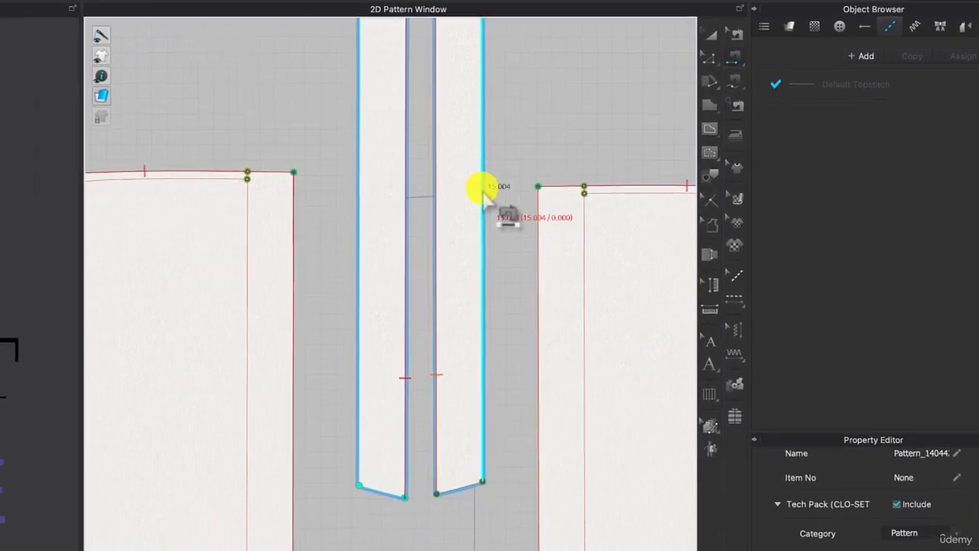
pyautogui.click(490, 188)
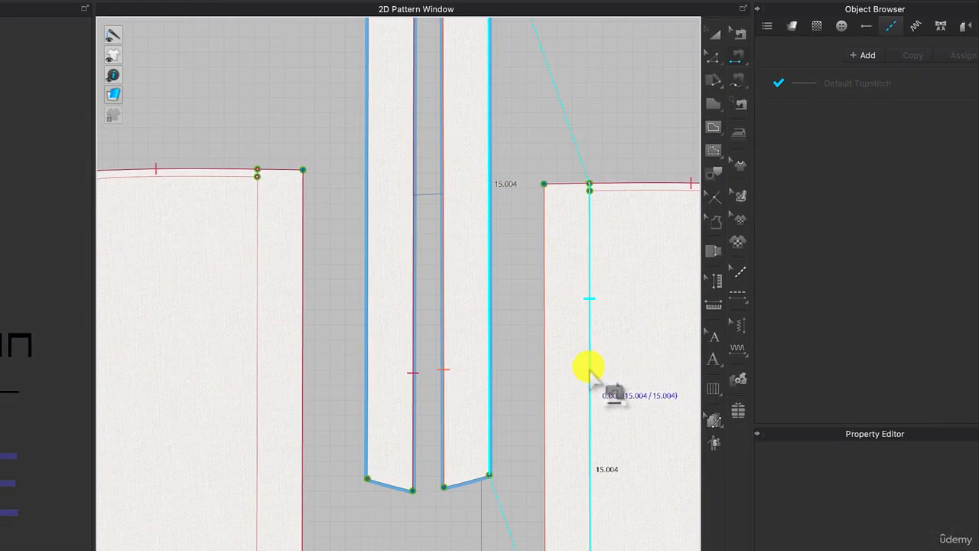
pyautogui.click(589, 372)
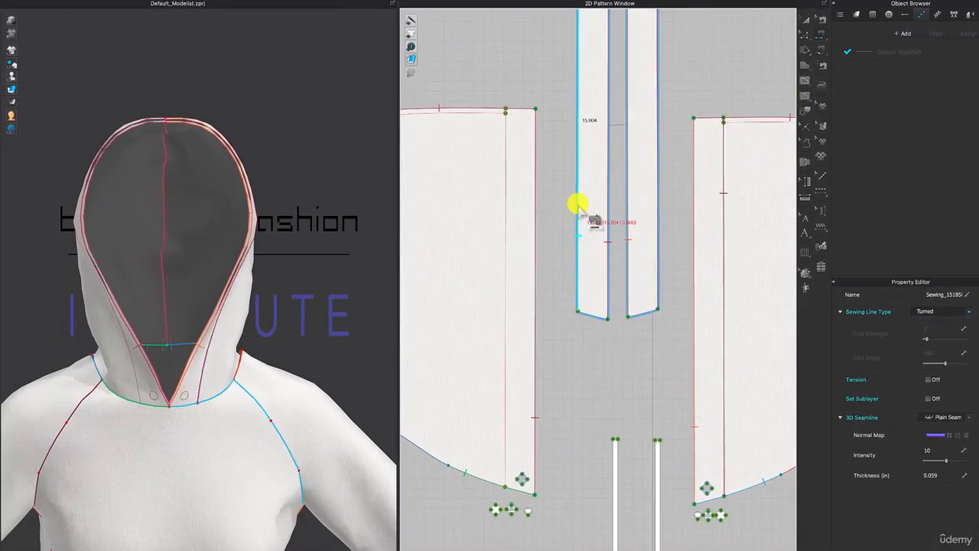
pyautogui.click(368, 313)
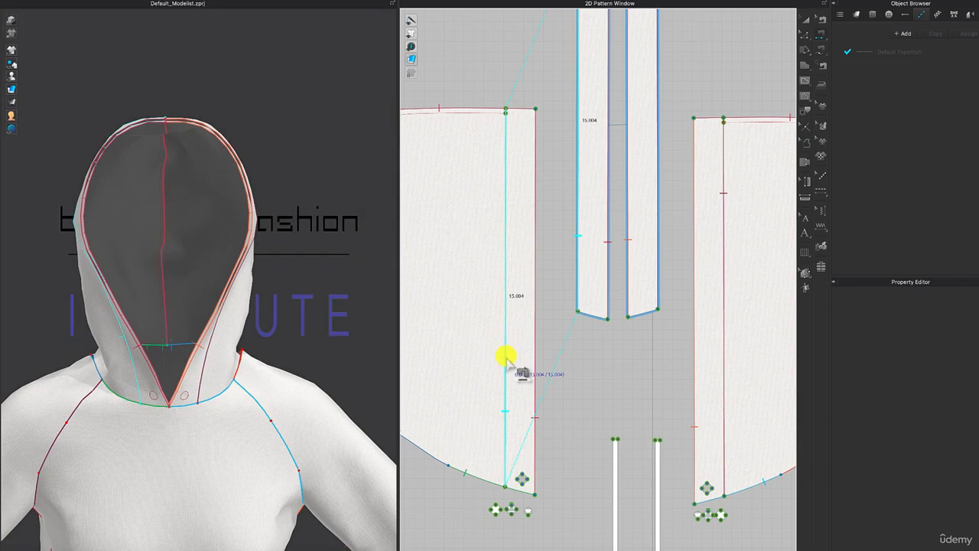
pyautogui.click(506, 357)
# Sew the short straight top edges of the two facing strips to each other.
pyautogui.scroll(-10, 619, 144)
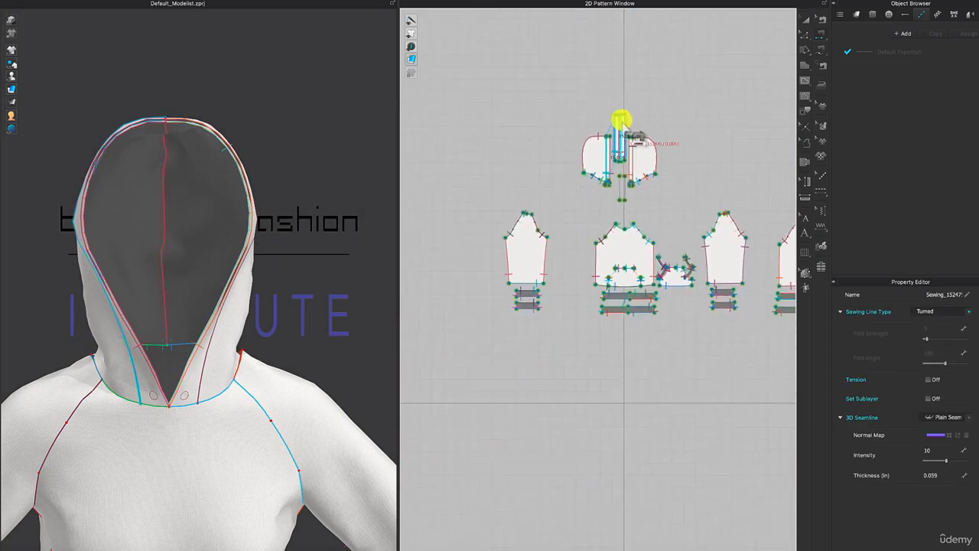
pyautogui.scroll(8, 626, 132)
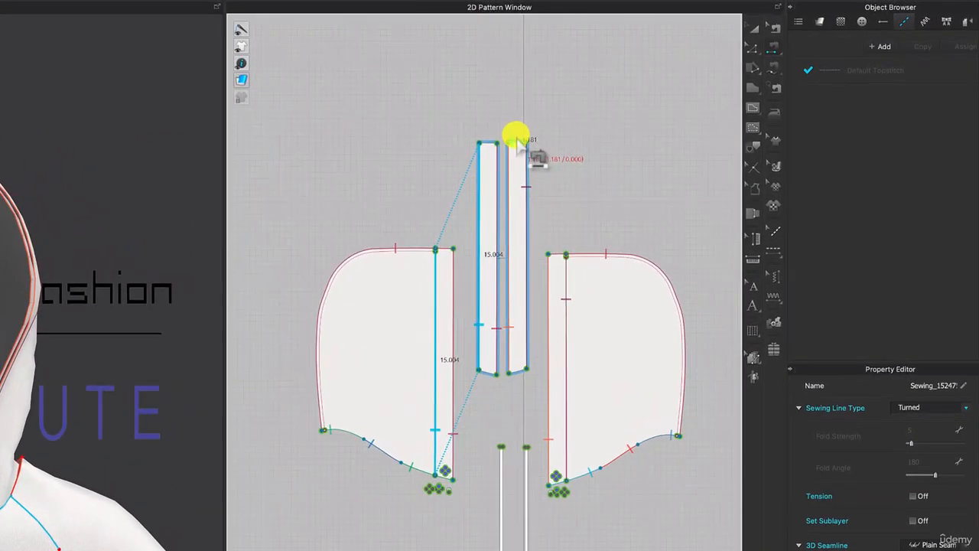
pyautogui.click(516, 141)
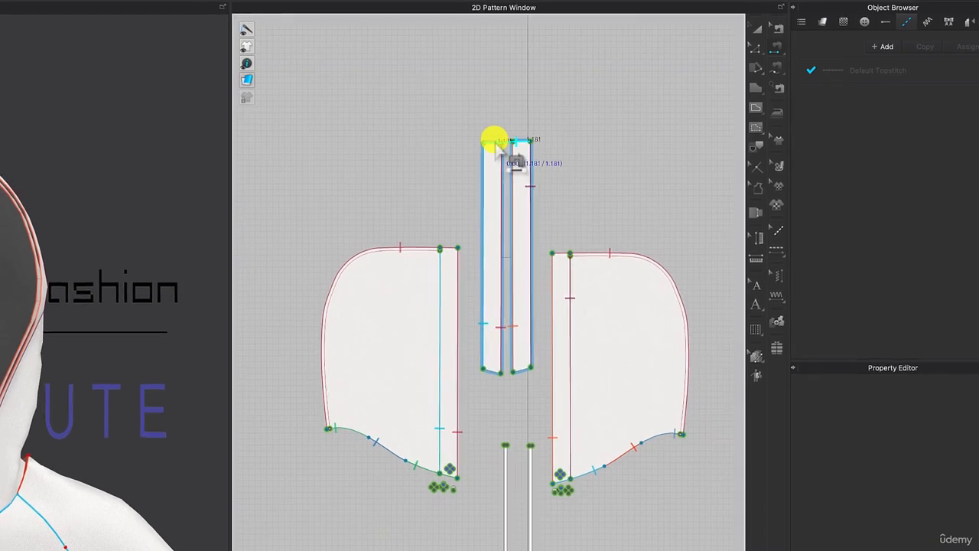
pyautogui.click(496, 142)
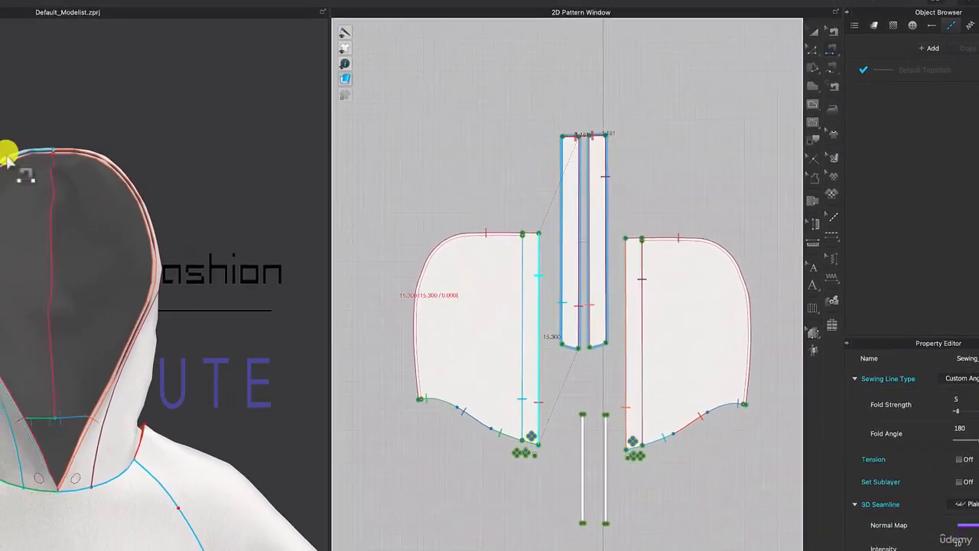
pyautogui.scroll(5, 8, 157)
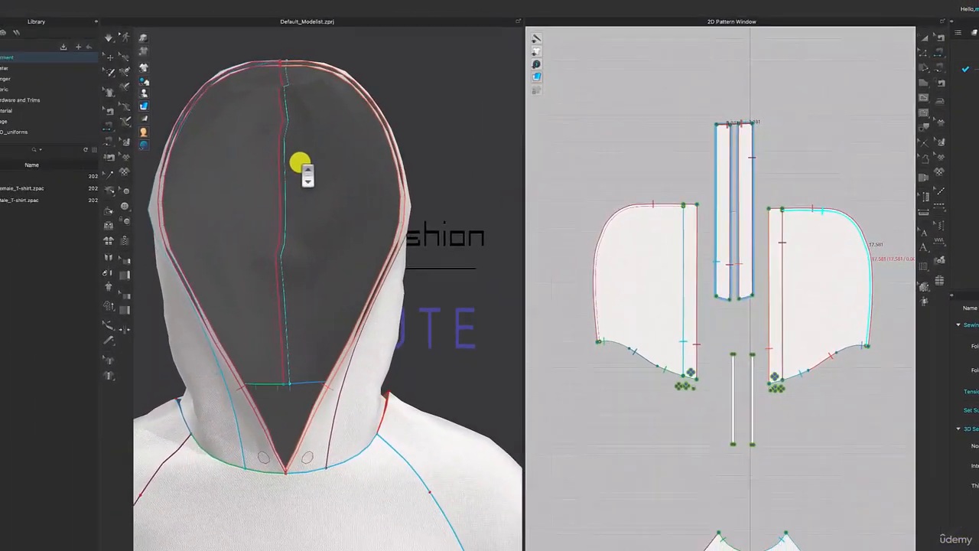
# Simulate the garment and tug the fabric at the hood opening so the facing settles inside.
pyautogui.scroll(1, 300, 163)
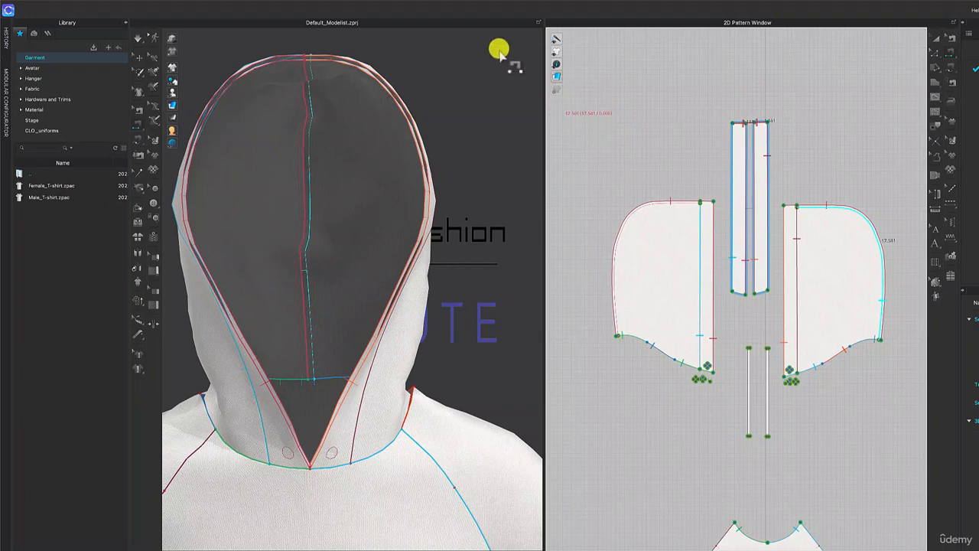
pyautogui.click(139, 38)
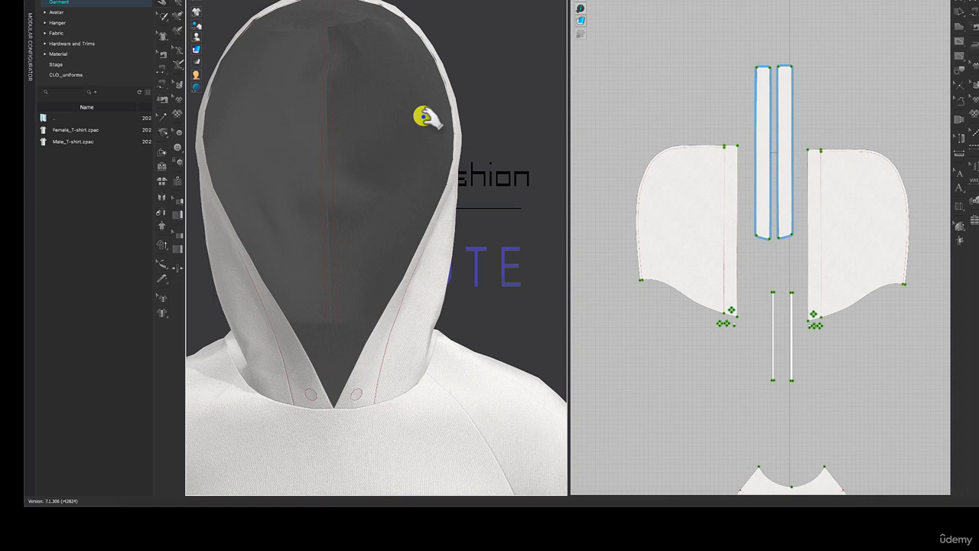
pyautogui.moveTo(398, 173); pyautogui.dragTo(380, 174, button='right')
pyautogui.moveTo(405, 118)
pyautogui.mouseDown(button='right')
pyautogui.moveTo(425, 94)
pyautogui.moveTo(420, 115)
pyautogui.mouseUp(button='right')
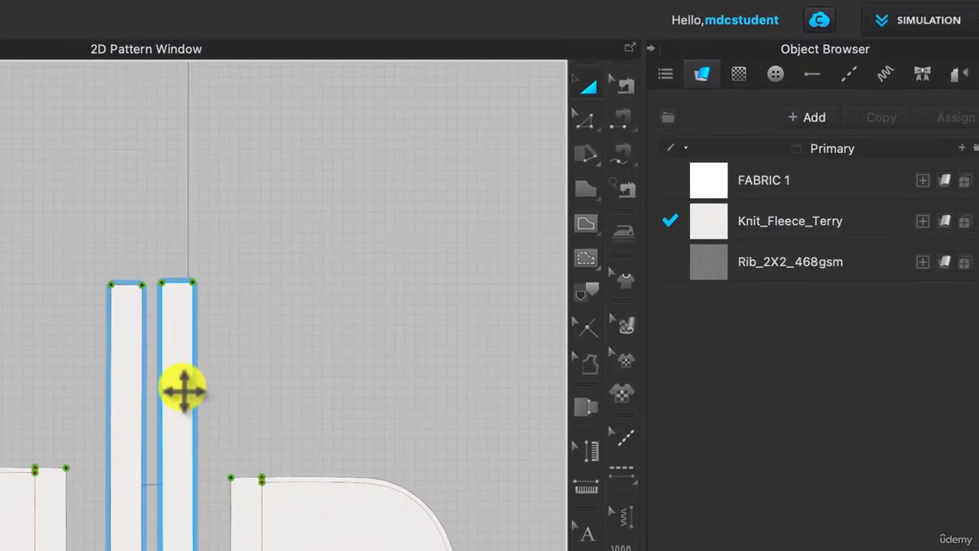
# Set the particle distance of both facing strips to 10 mm.
pyautogui.click(183, 391)
pyautogui.keyDown('shift'); pyautogui.click(130, 411); pyautogui.keyUp('shift')
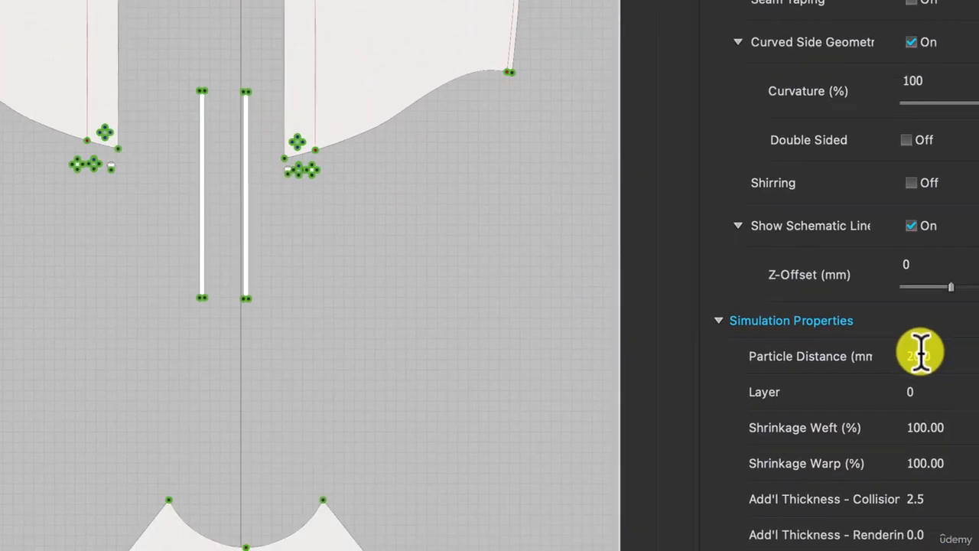
pyautogui.click(927, 310)
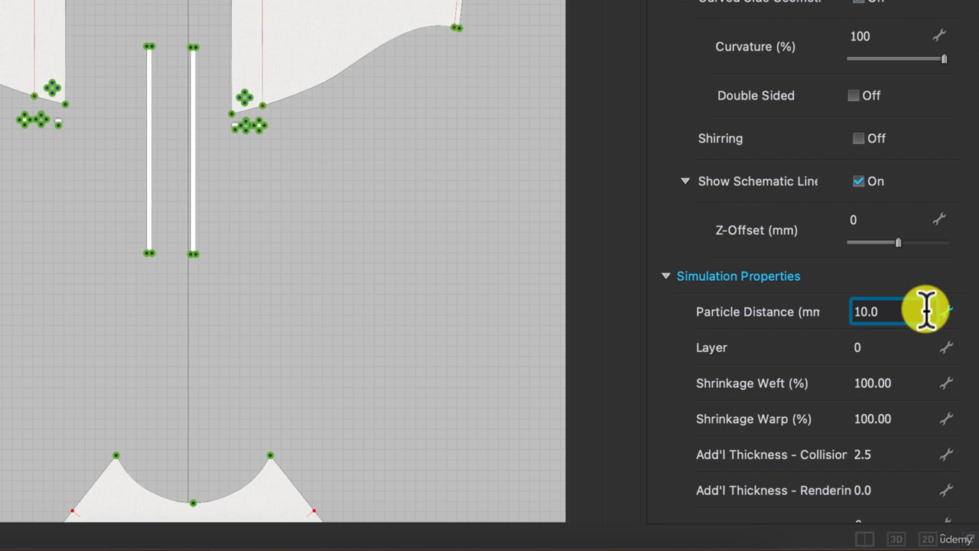
pyautogui.click(872, 491)
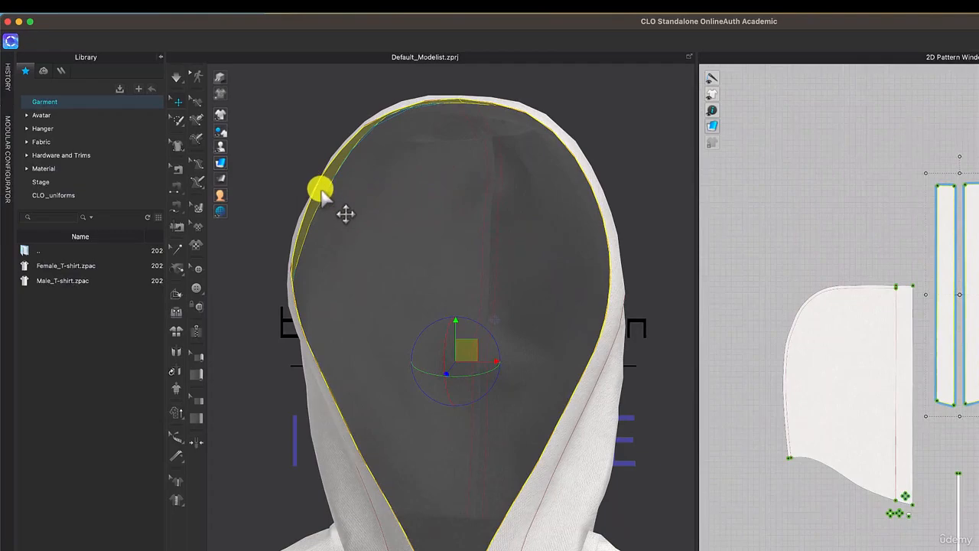
# Flip the normals of the two facing strips inside the hood with Flip Normal.
pyautogui.rightClick(322, 196)
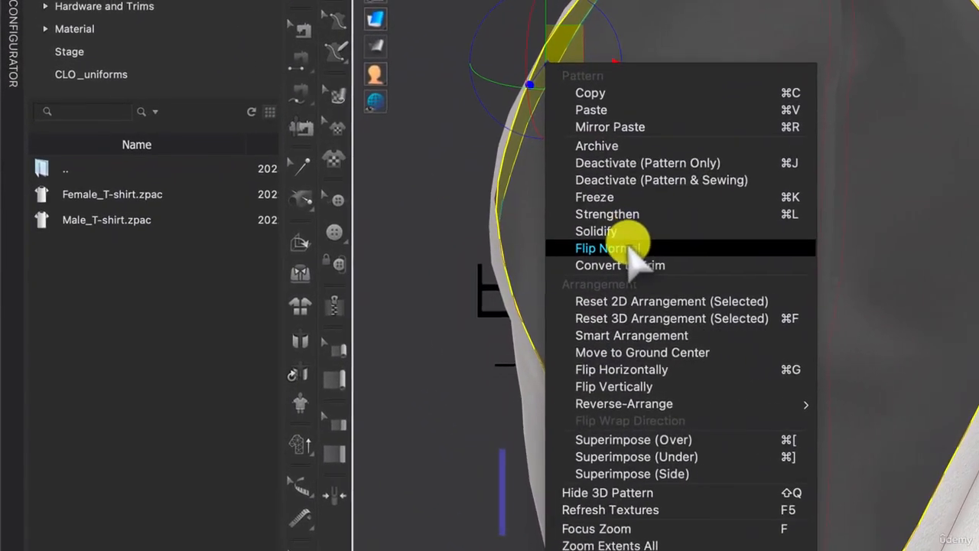
pyautogui.click(624, 249)
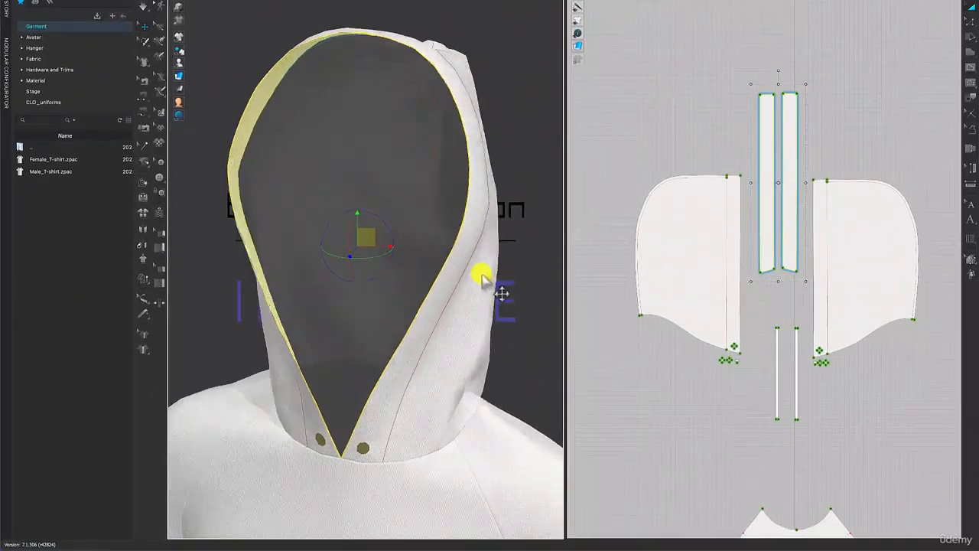
pyautogui.moveTo(539, 289)
pyautogui.mouseDown(button='right')
pyautogui.moveTo(503, 297)
pyautogui.moveTo(532, 301)
pyautogui.mouseUp(button='right')
pyautogui.moveTo(475, 281); pyautogui.dragTo(511, 281, button='right')
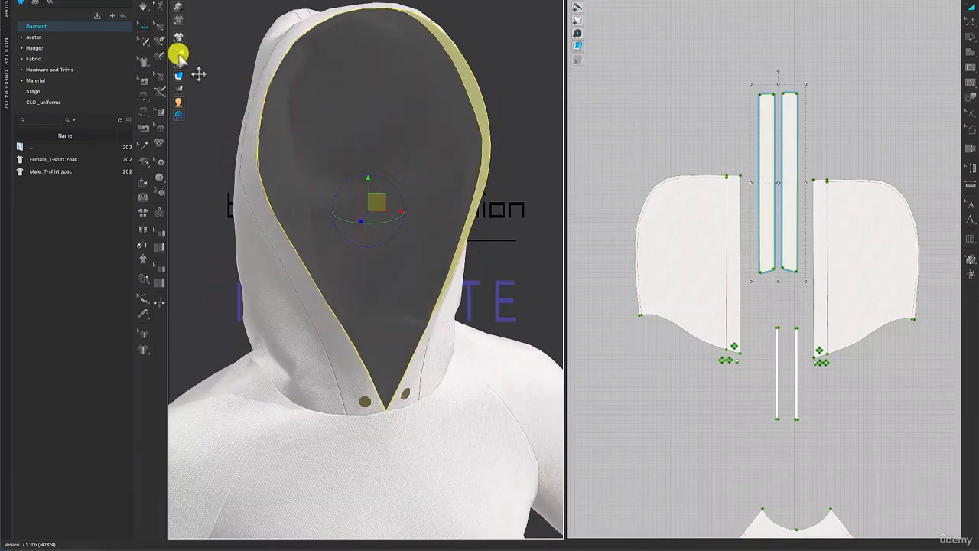
# Simulate the garment with the flipped facing and check how it sits inside the hood opening down to the neckline.
pyautogui.click(144, 5)
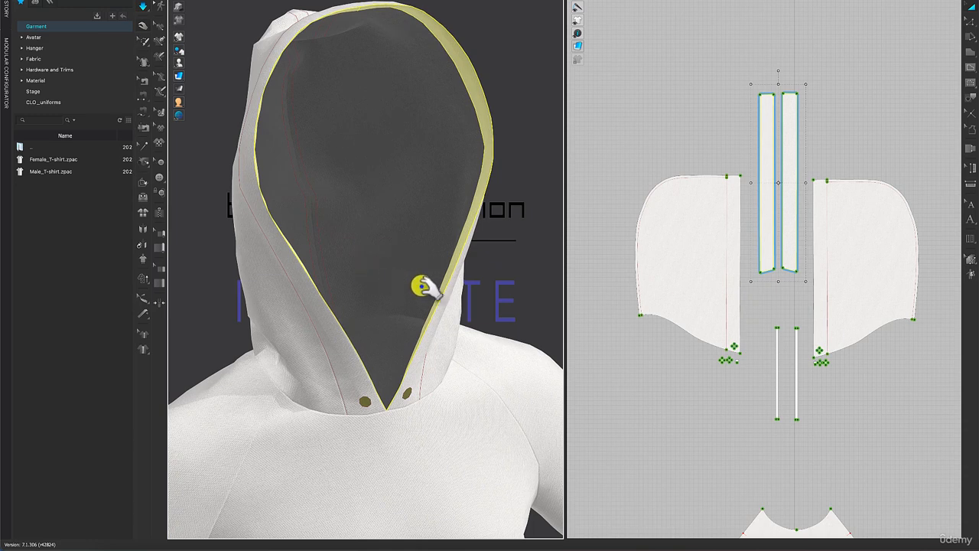
pyautogui.moveTo(478, 264); pyautogui.dragTo(462, 280, button='right')
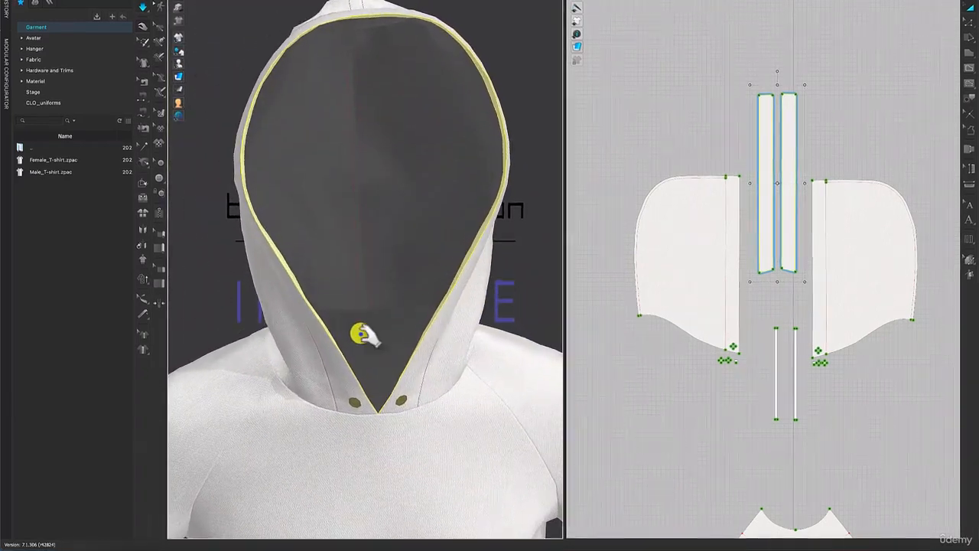
pyautogui.scroll(5, 359, 334)
pyautogui.moveTo(357, 335); pyautogui.dragTo(338, 331, button='right')
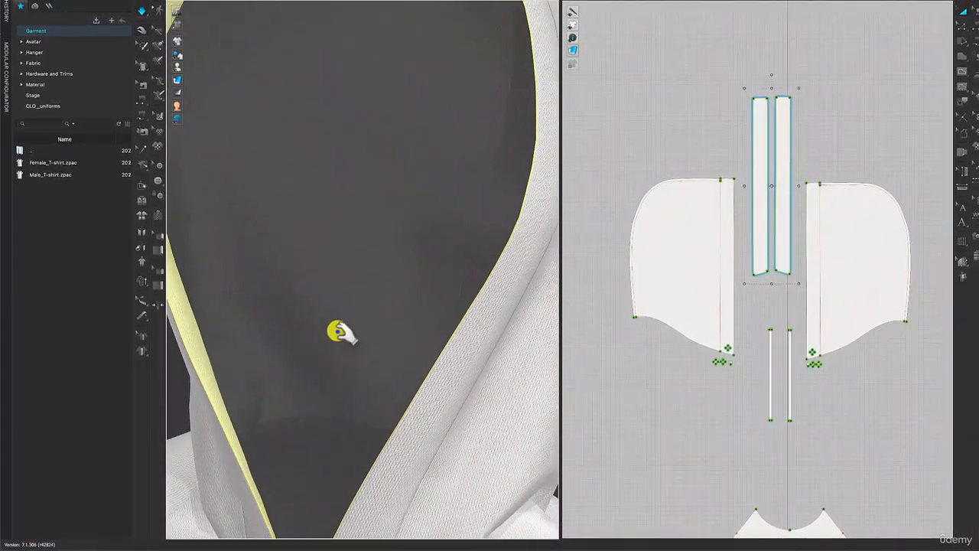
pyautogui.click(374, 325)
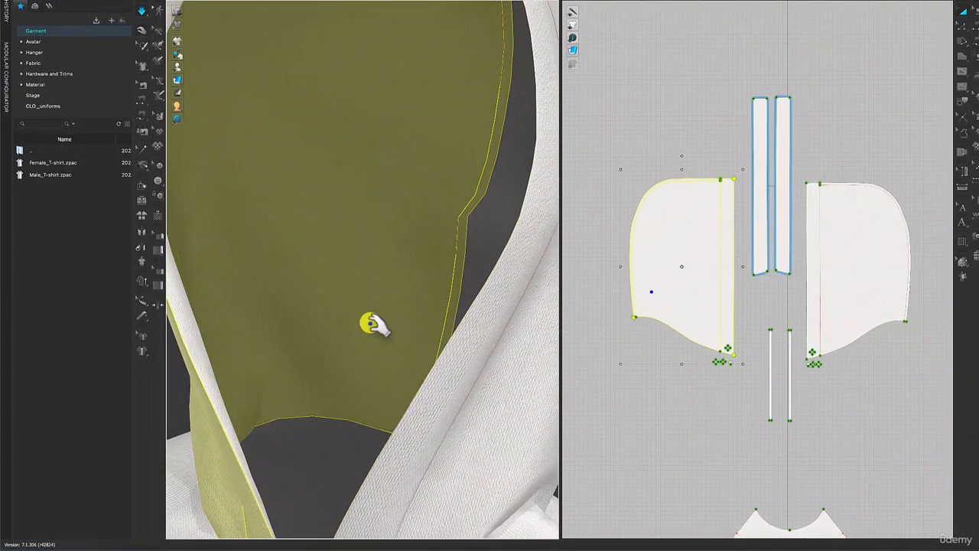
pyautogui.click(511, 419)
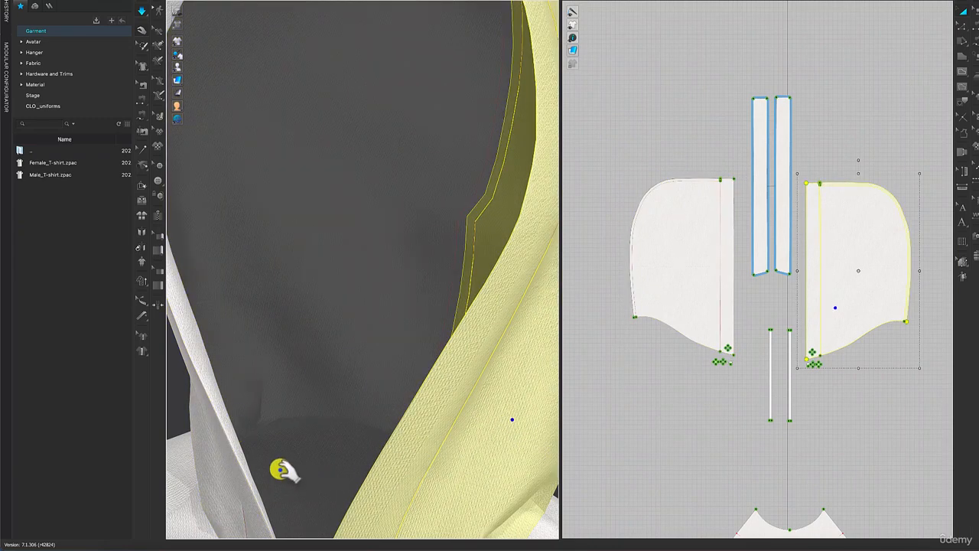
pyautogui.moveTo(278, 477); pyautogui.dragTo(316, 306, button='middle')
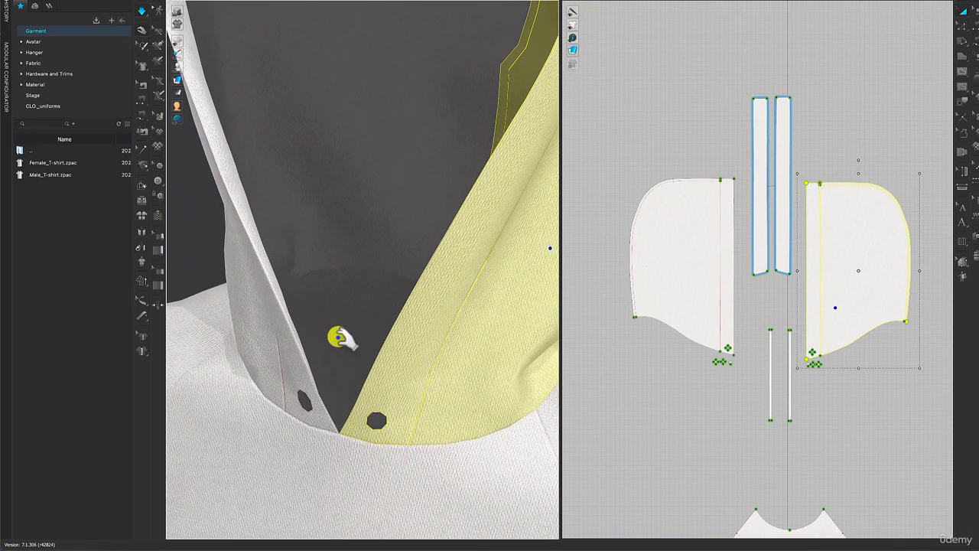
pyautogui.moveTo(339, 336)
pyautogui.mouseDown(button='right')
pyautogui.moveTo(326, 337)
pyautogui.moveTo(367, 331)
pyautogui.moveTo(354, 332)
pyautogui.mouseUp(button='right')
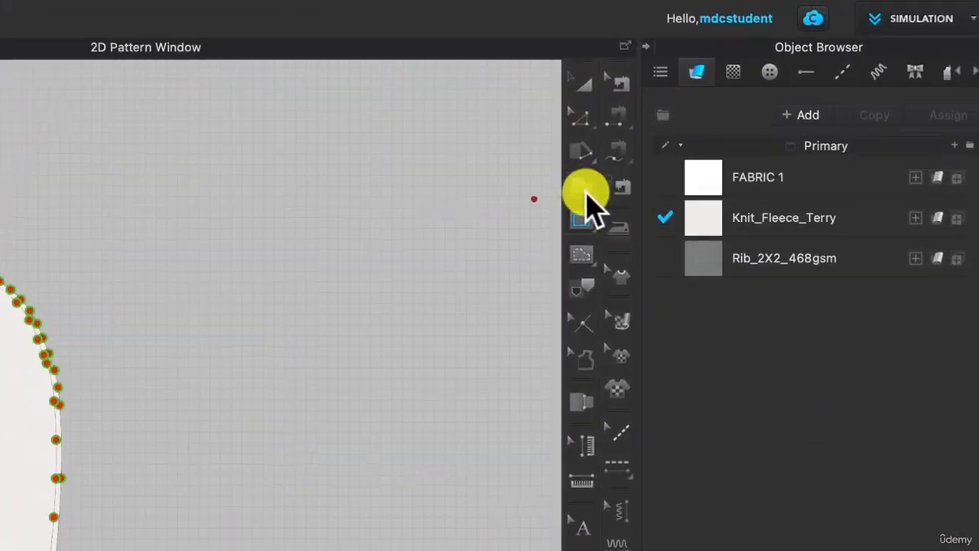
# Create a rectangular pattern piece 0.375 in wide and 33 in high in the empty area beside the right-hand hood piece.
pyautogui.click(756, 92)
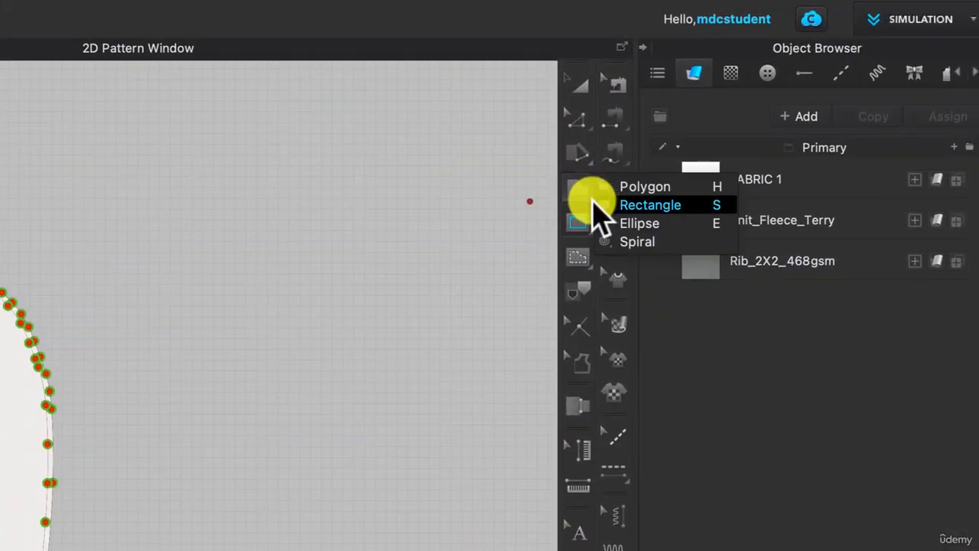
pyautogui.click(756, 92)
pyautogui.click(587, 202)
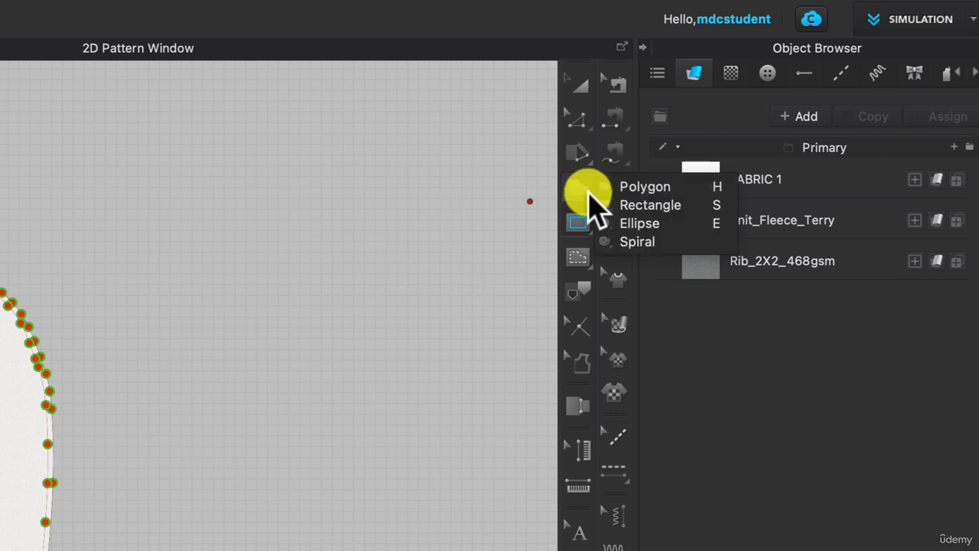
pyautogui.click(648, 206)
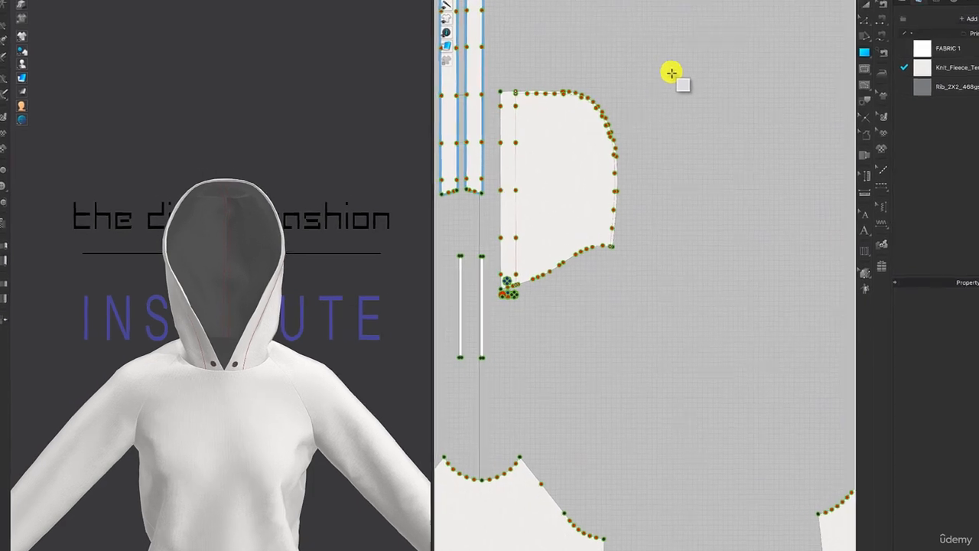
pyautogui.click(639, 89)
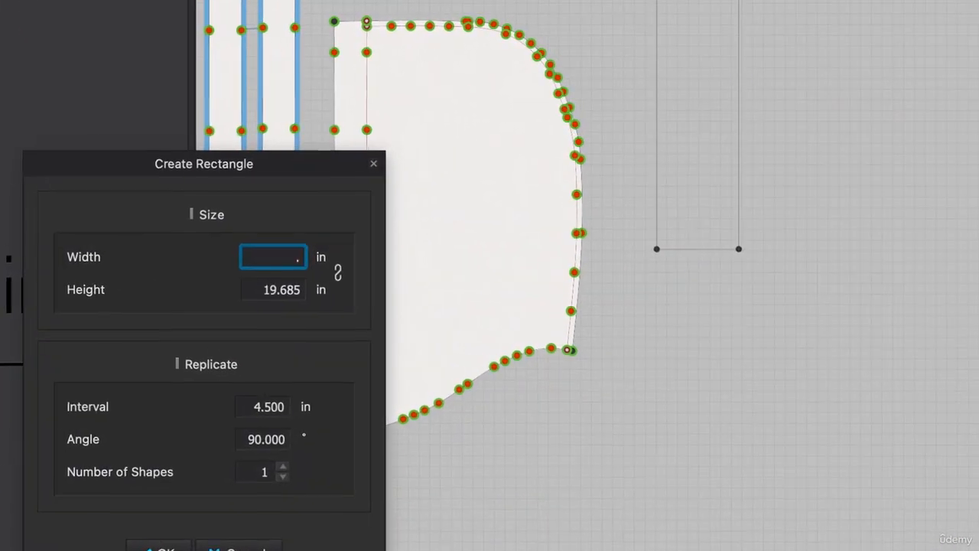
pyautogui.write('.25')
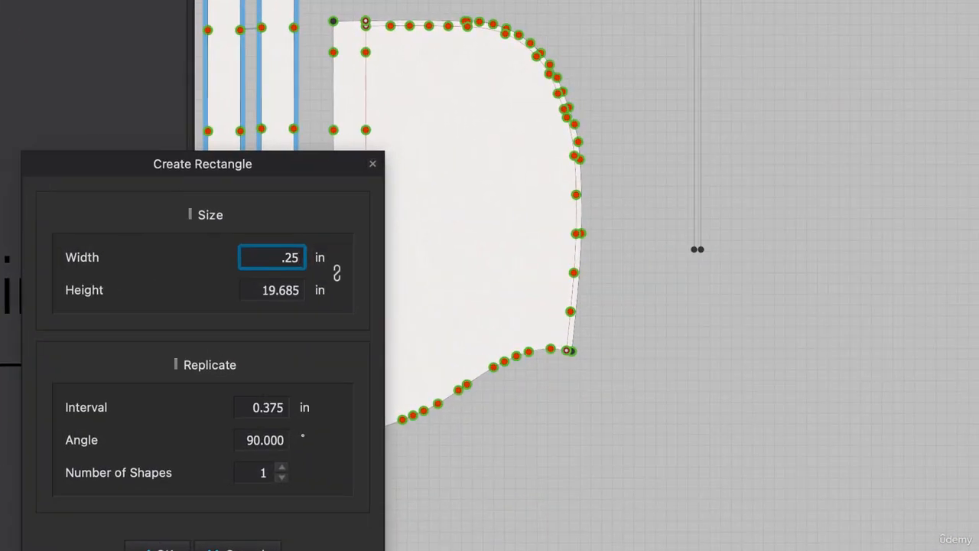
pyautogui.click(263, 292)
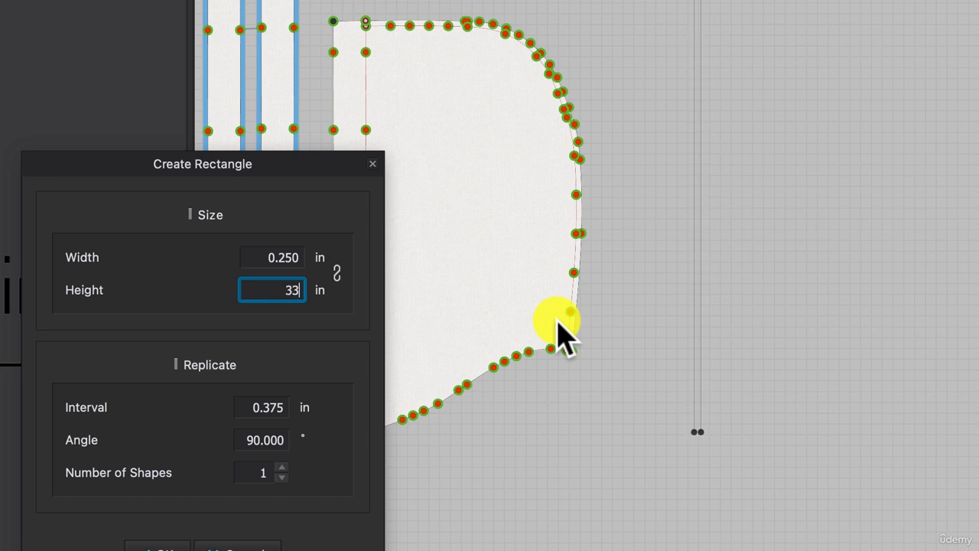
pyautogui.hotkey('shift', 'Tab')
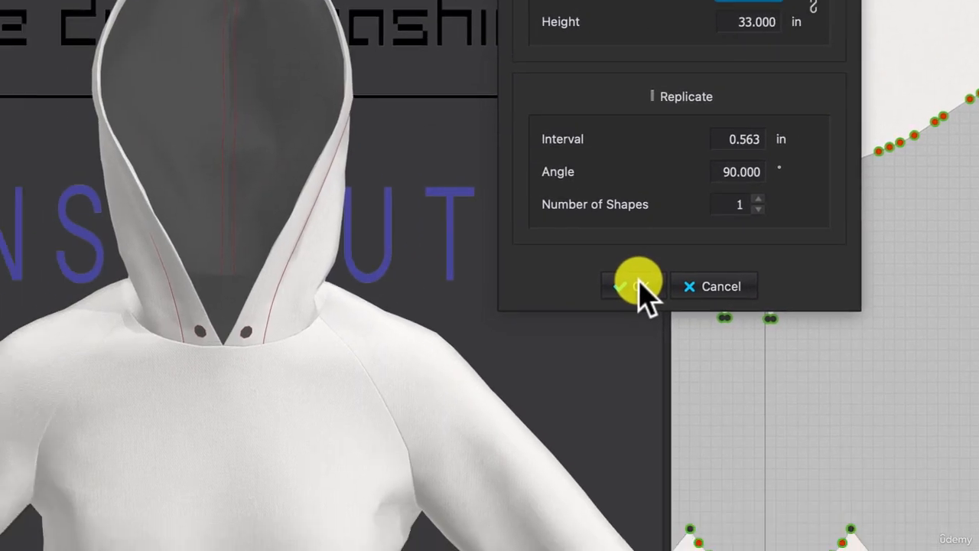
pyautogui.click(162, 549)
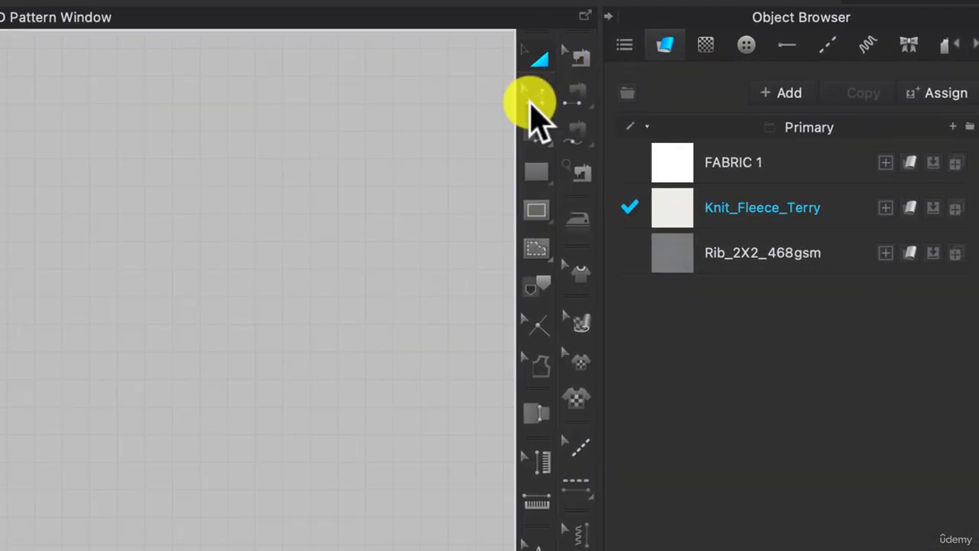
# Offset the outer long edge of the facing strips inward as one internal line at 0.625 in, with Extend enabled.
pyautogui.click(823, 66)
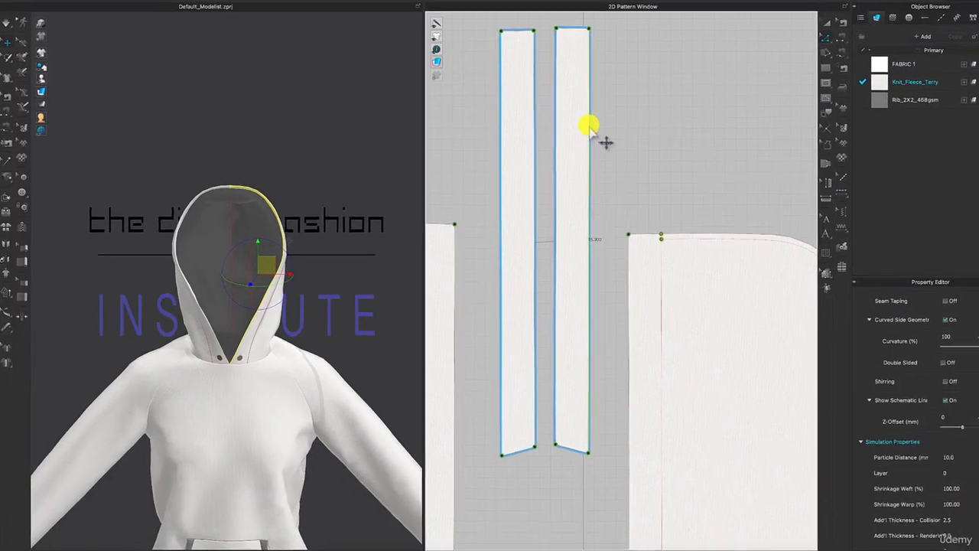
pyautogui.rightClick(544, 130)
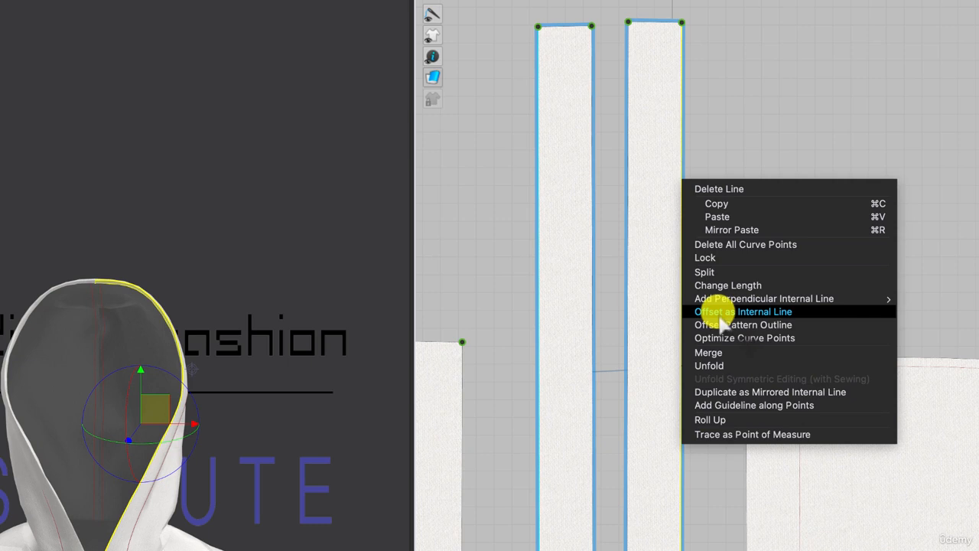
pyautogui.click(720, 313)
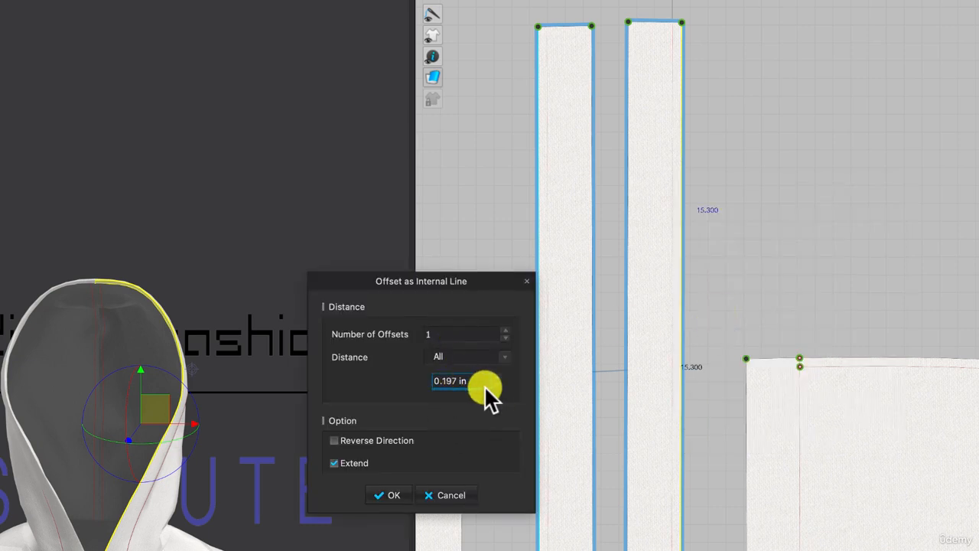
pyautogui.press('BackSpace')
pyautogui.press('BackSpace')
pyautogui.press('BackSpace')
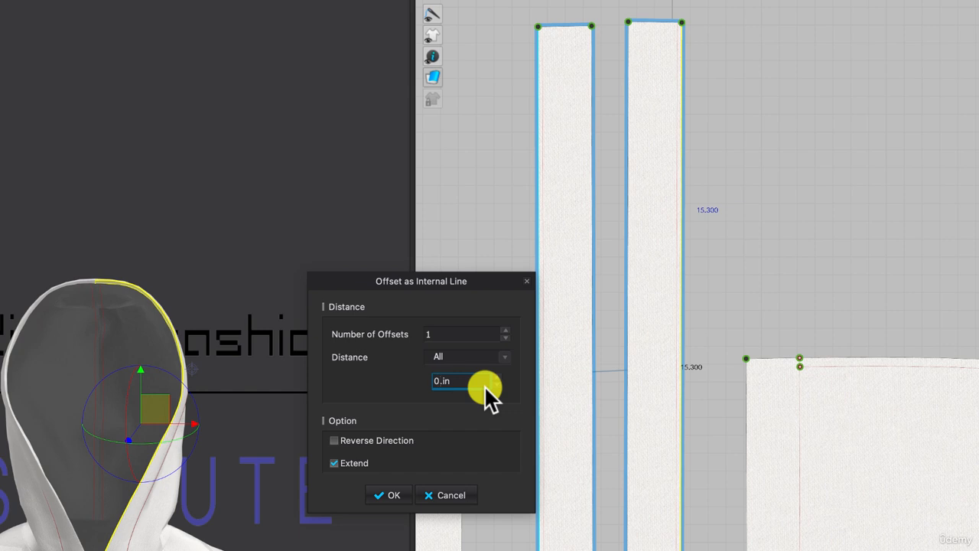
pyautogui.write('625')
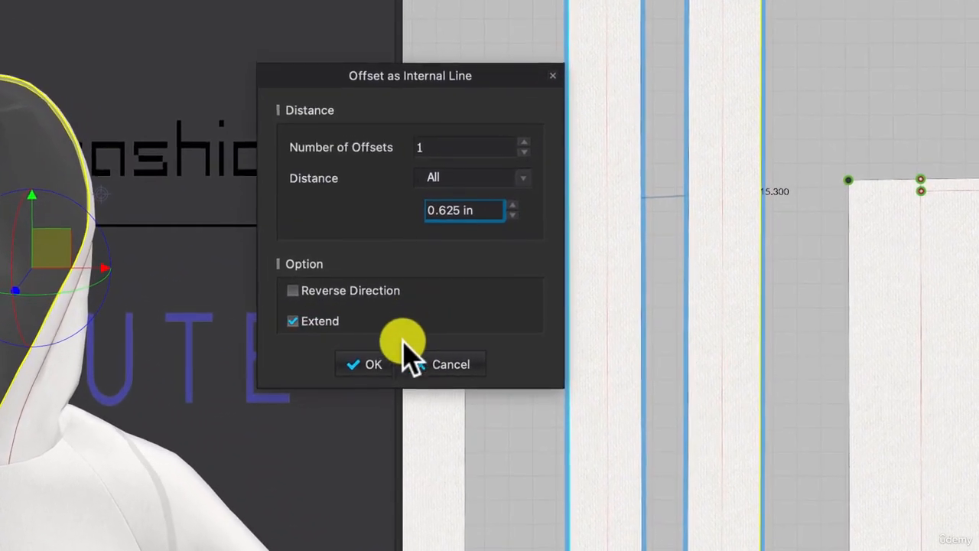
pyautogui.click(368, 367)
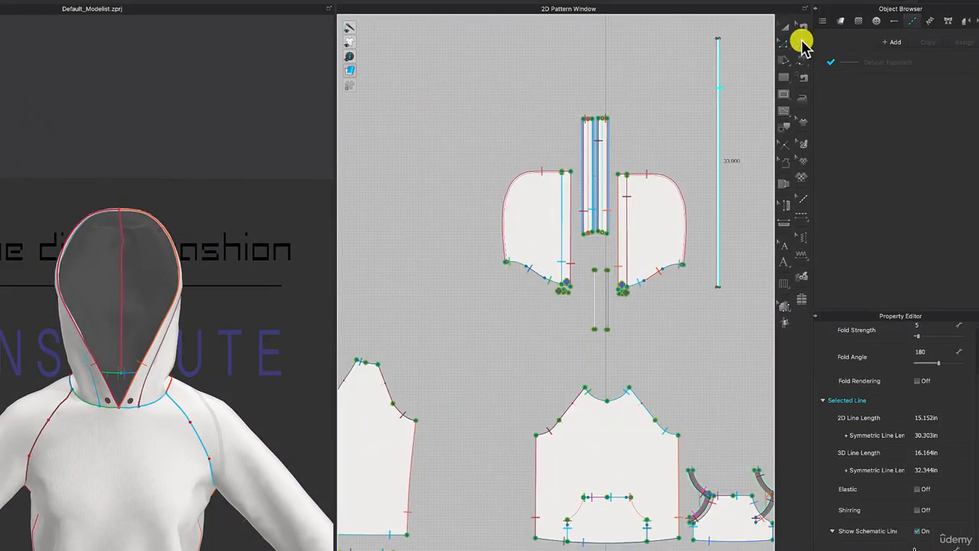
# Free-sew the full internal line of the right-hand facing strip to the upper part of the 33 in strip's right long edge.
pyautogui.click(804, 64)
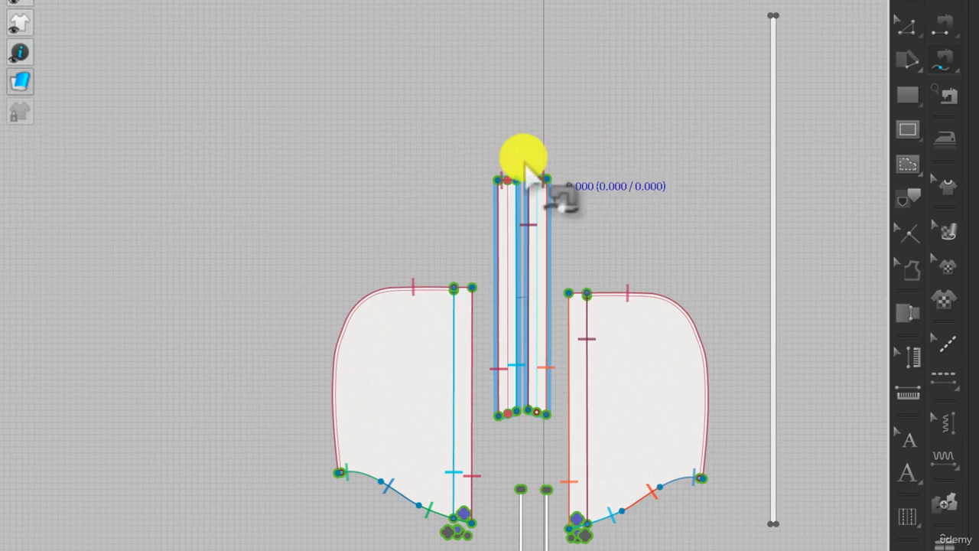
pyautogui.scroll(4, 526, 166)
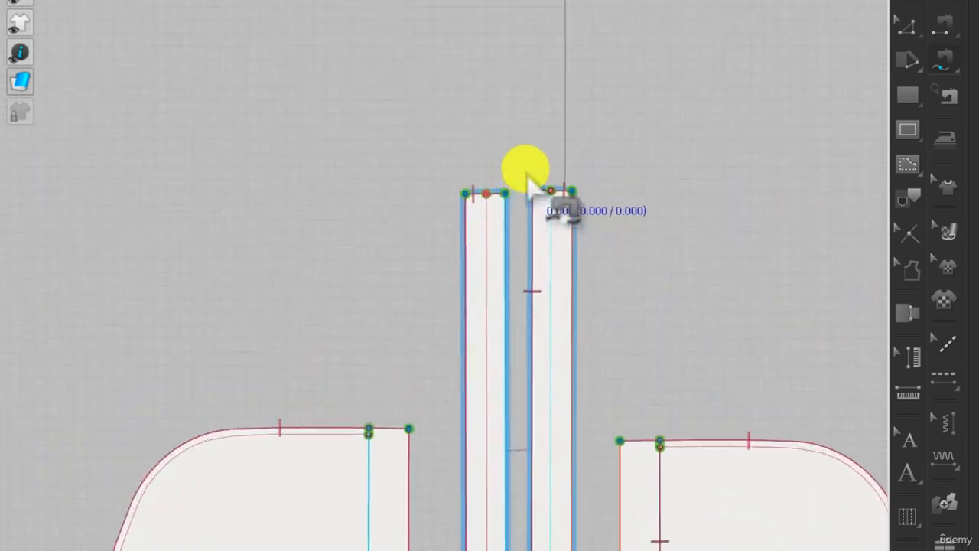
pyautogui.click(552, 192)
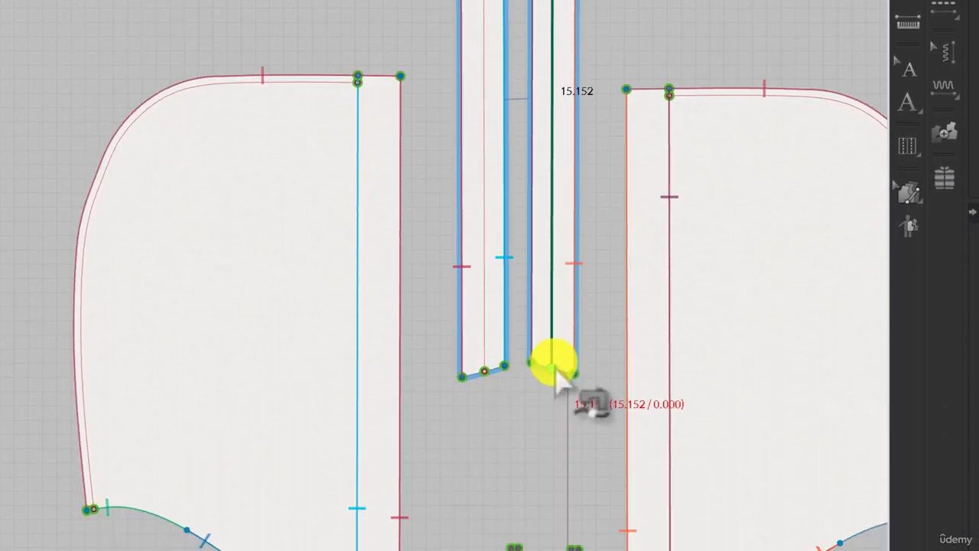
pyautogui.click(554, 369)
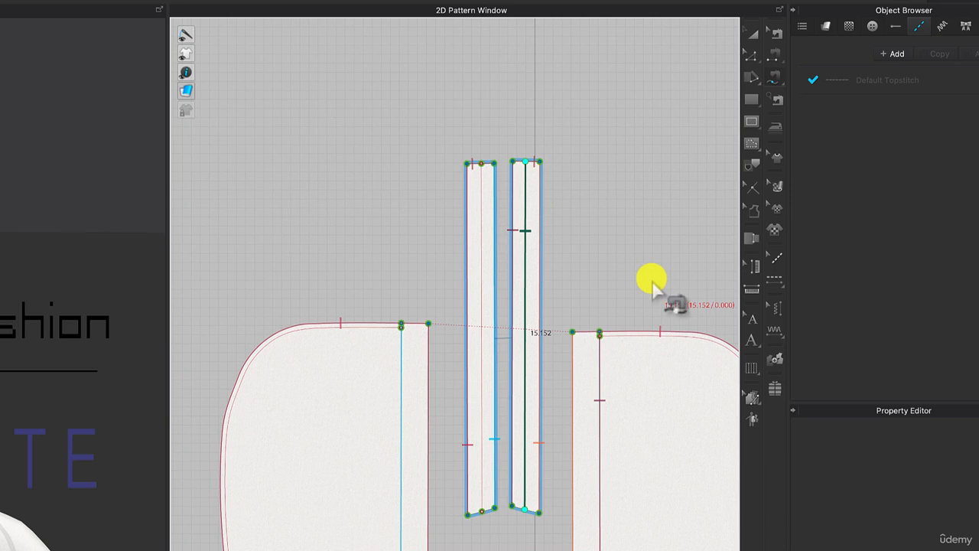
pyautogui.moveTo(652, 283); pyautogui.dragTo(349, 502, button='middle')
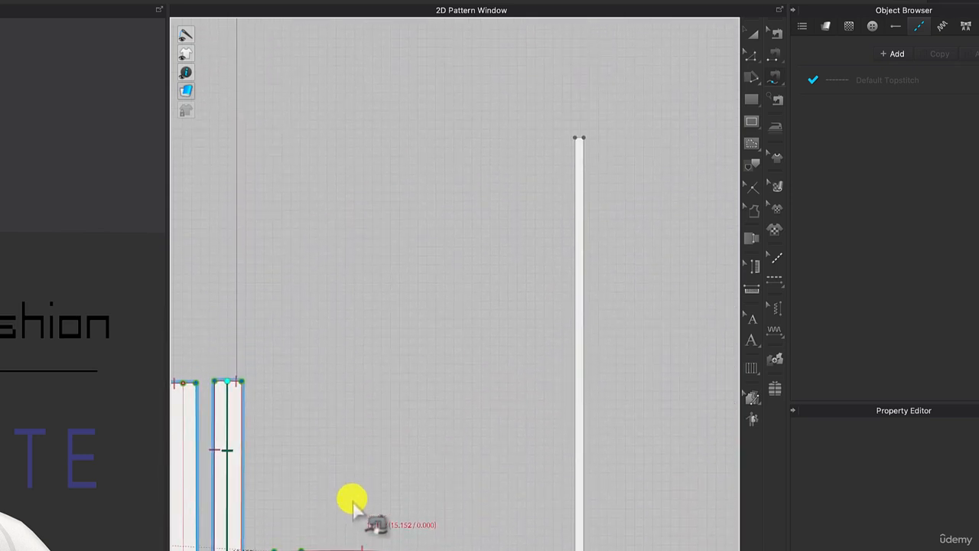
pyautogui.click(585, 138)
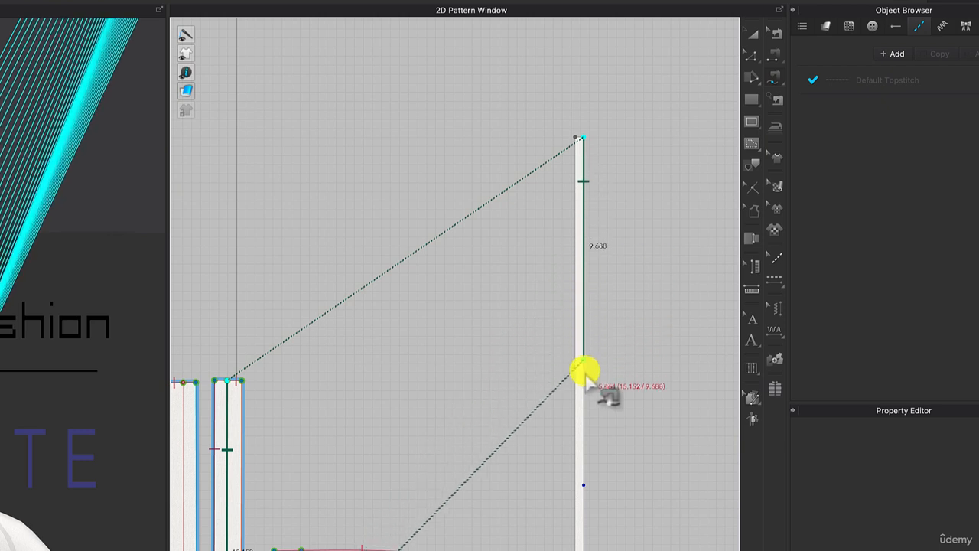
pyautogui.click(585, 490)
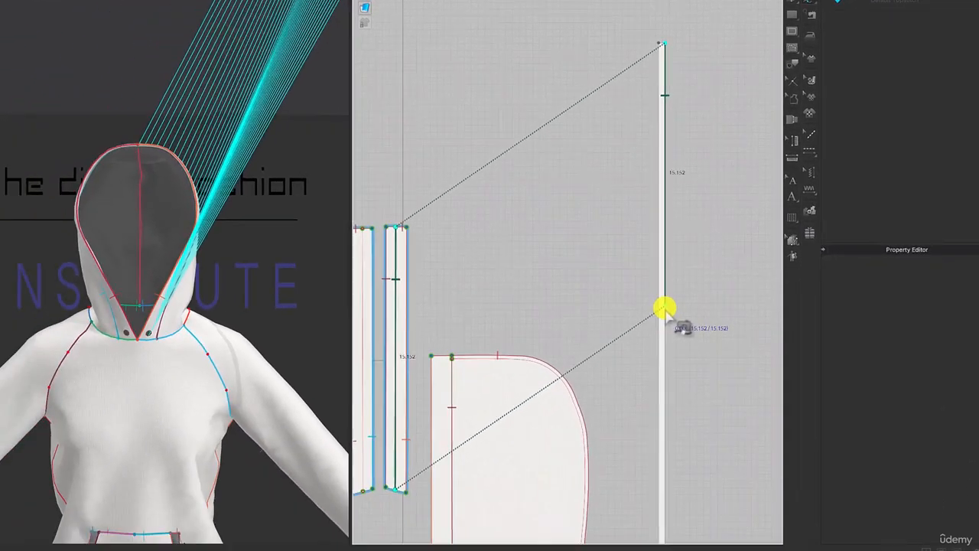
# Superimpose the 33 in strip under the facing it is sewn to in the 3D garment.
pyautogui.scroll(-5, 195, 171)
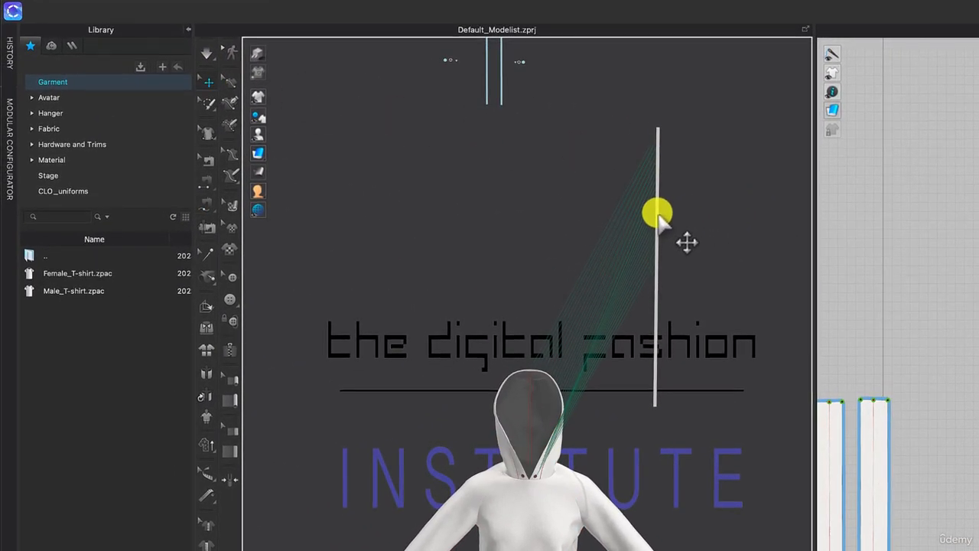
pyautogui.rightClick(659, 282)
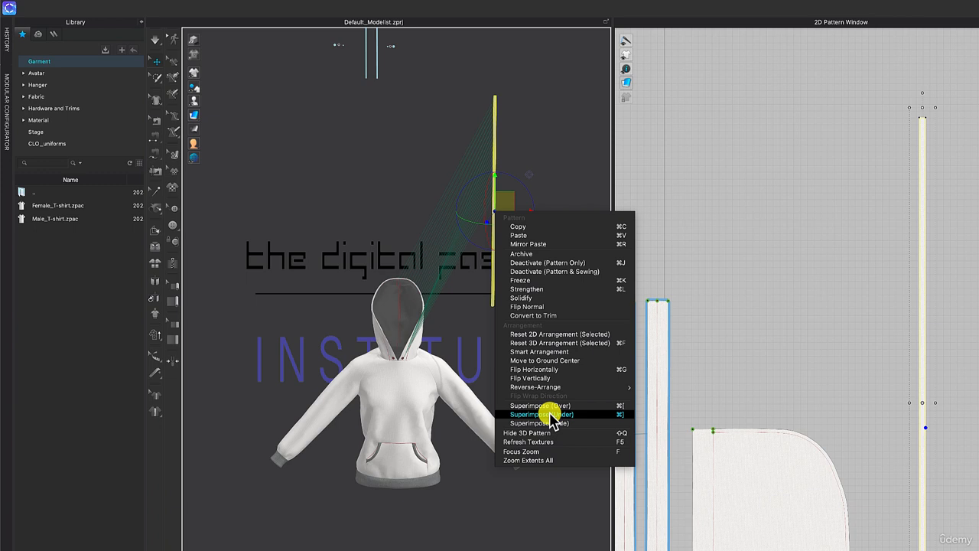
pyautogui.click(542, 414)
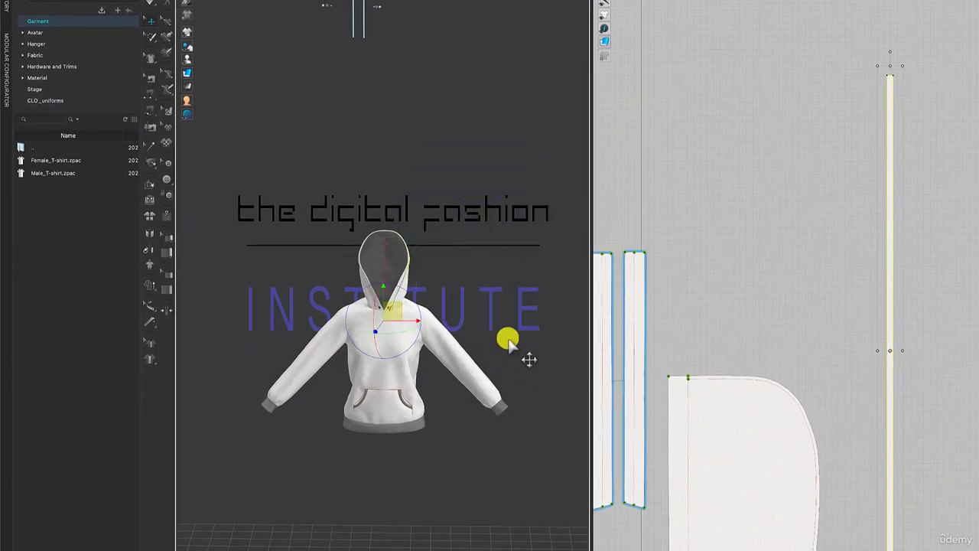
# Move the hood piece covering the strip outward in 3D, away from the facing and the neckline.
pyautogui.scroll(10, 374, 331)
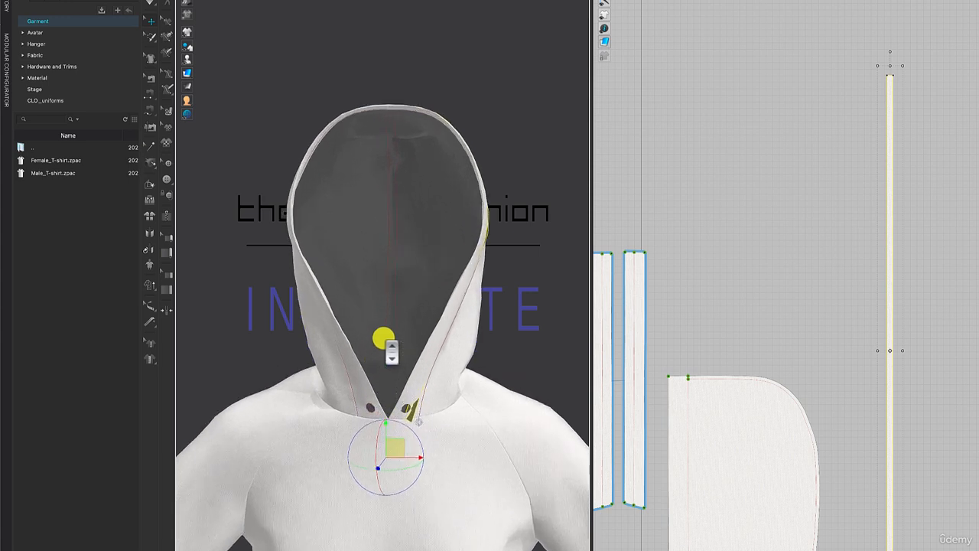
pyautogui.scroll(3, 383, 338)
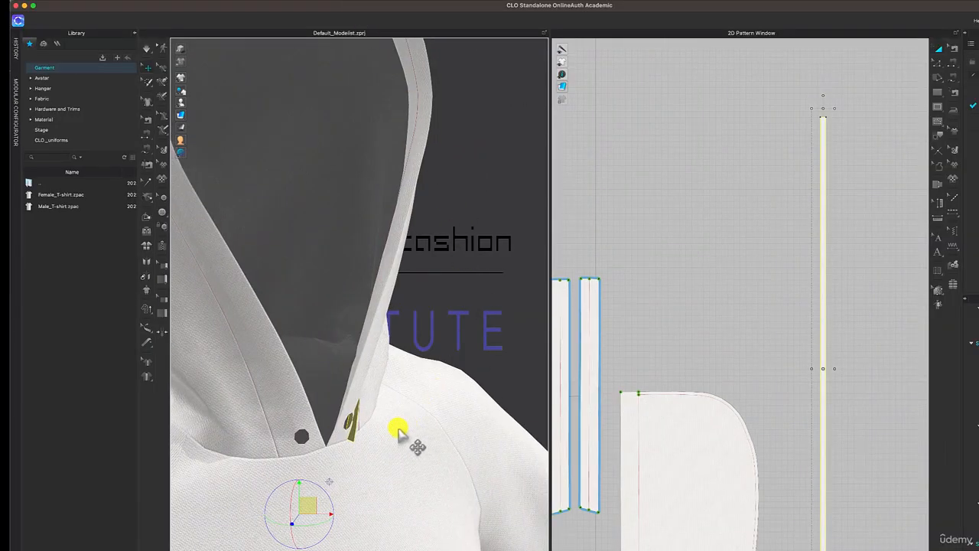
pyautogui.click(349, 433)
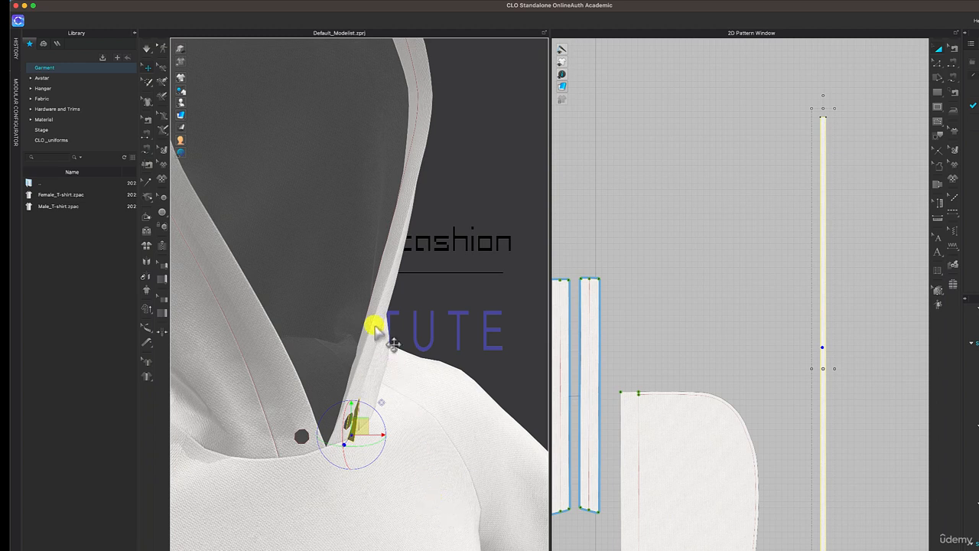
pyautogui.click(382, 371)
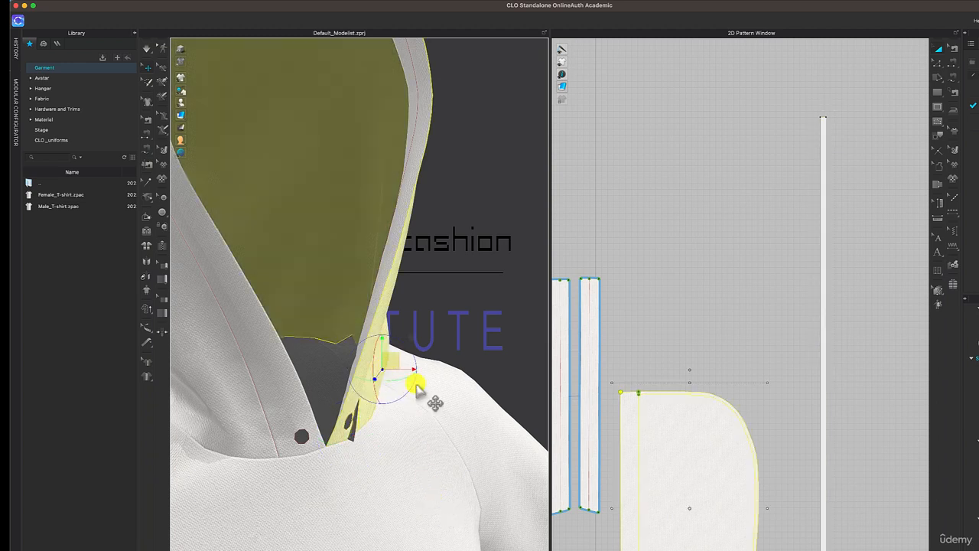
pyautogui.moveTo(388, 367); pyautogui.dragTo(428, 376)
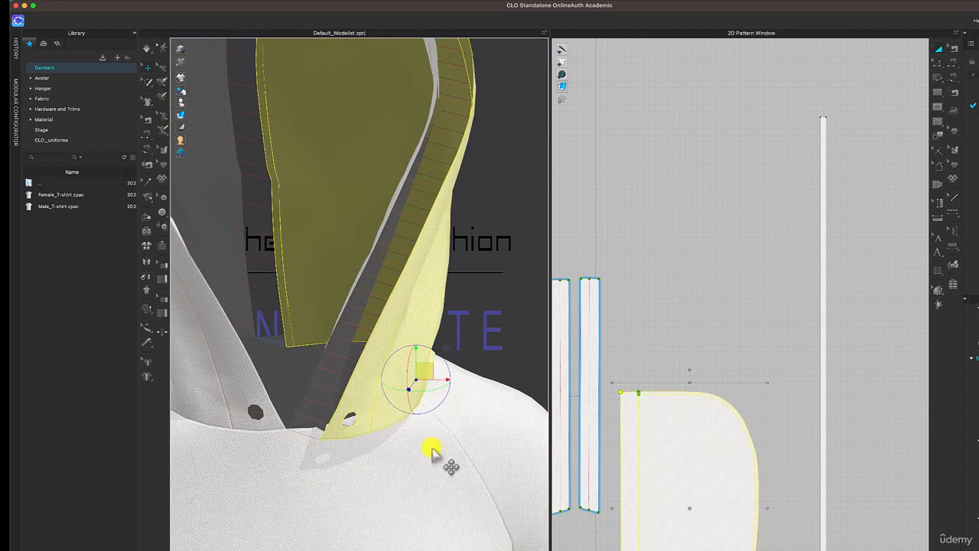
# Position the strip between the hood piece and the facing, and simulate until its free end hangs below the neckline.
pyautogui.click(319, 415)
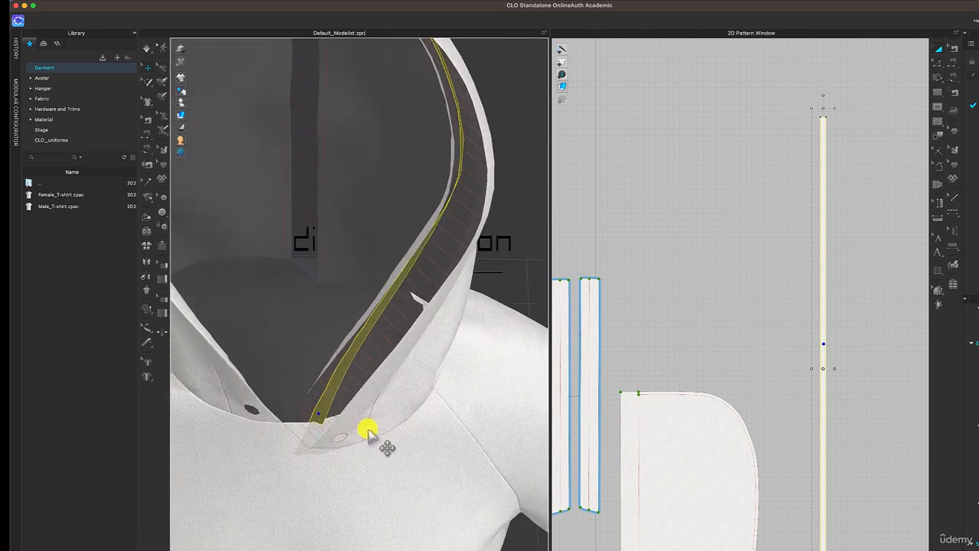
pyautogui.moveTo(381, 420); pyautogui.dragTo(370, 418, button='right')
pyautogui.moveTo(332, 393)
pyautogui.mouseDown()
pyautogui.moveTo(368, 394)
pyautogui.moveTo(331, 393)
pyautogui.mouseUp()
pyautogui.moveTo(394, 418); pyautogui.dragTo(421, 430, button='right')
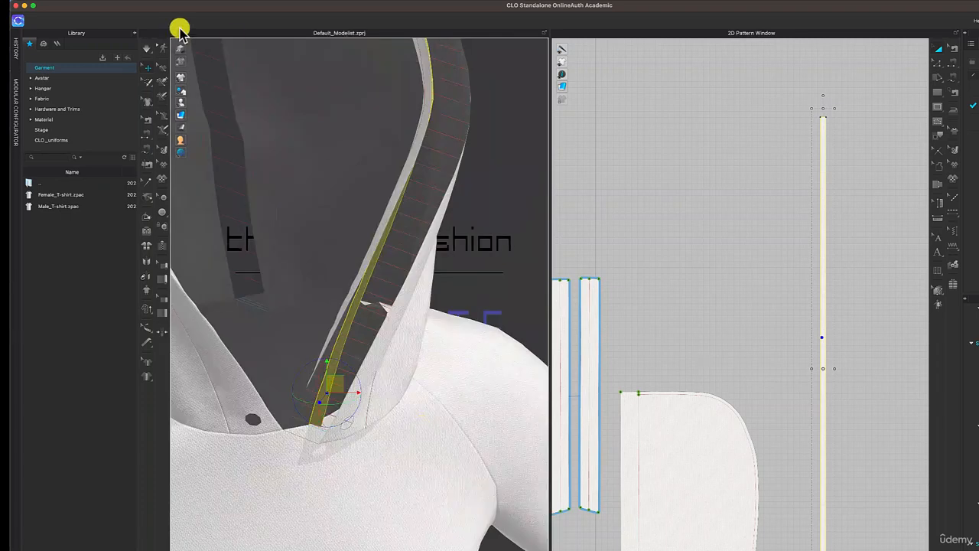
pyautogui.click(147, 48)
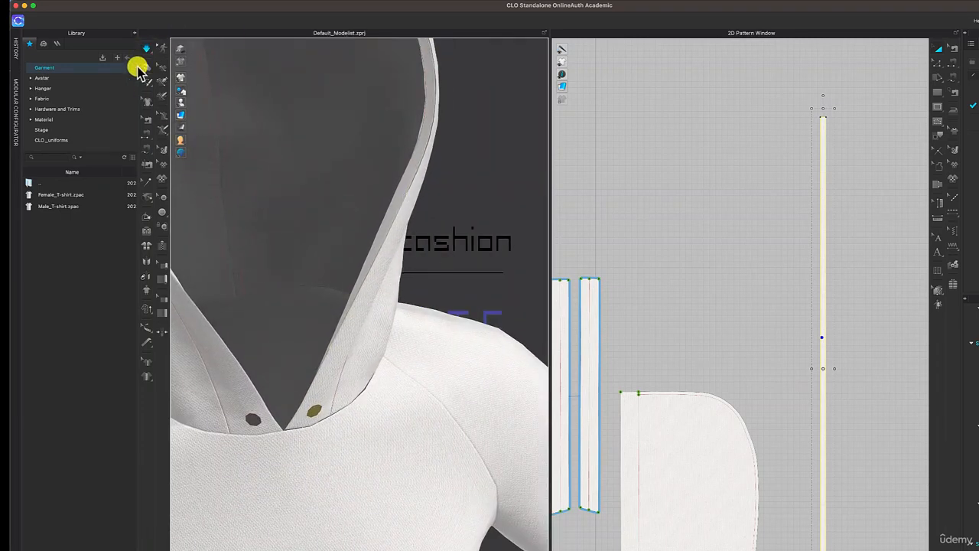
pyautogui.click(147, 48)
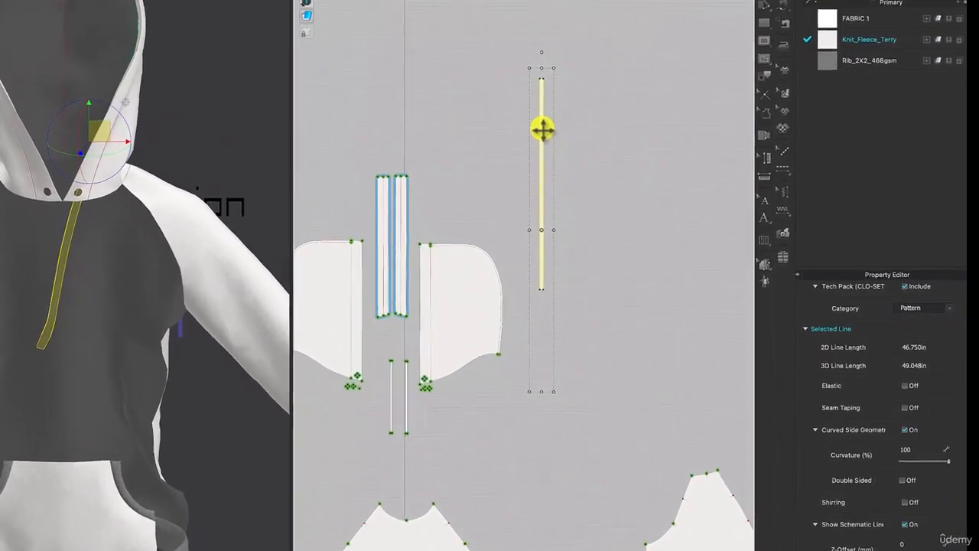
# Copy the 33 in strip and paste the duplicate level with the original, about 2.26 in to its right.
pyautogui.rightClick(541, 130)
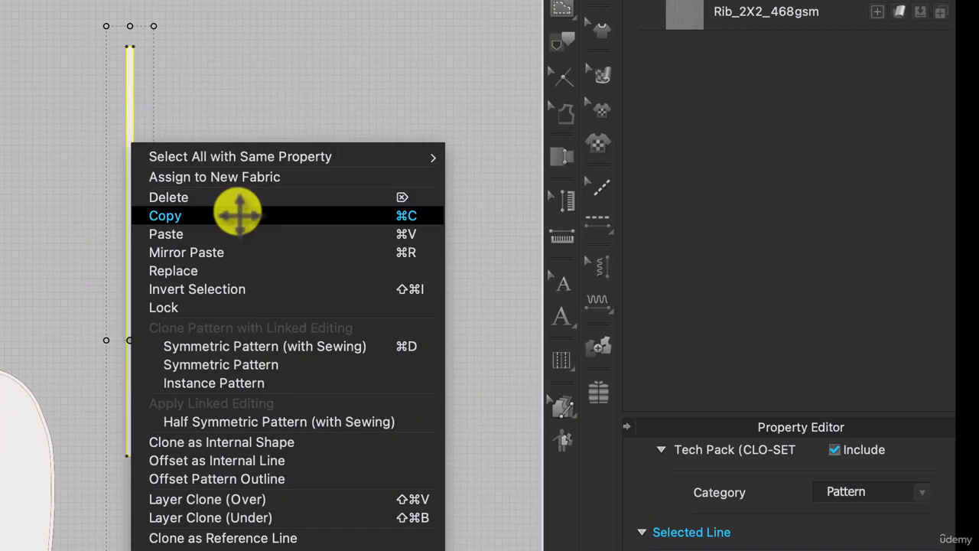
pyautogui.click(529, 166)
pyautogui.rightClick(525, 162)
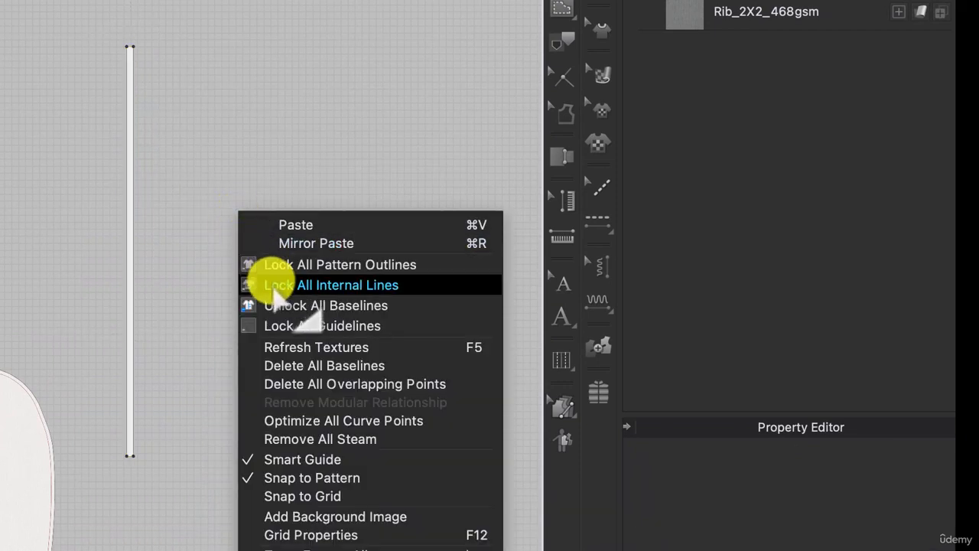
pyautogui.click(296, 225)
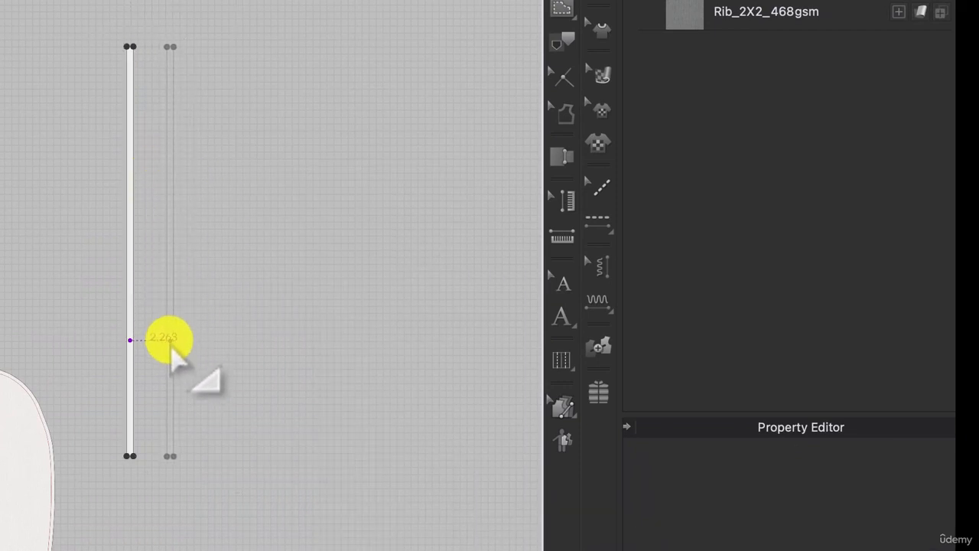
pyautogui.click(170, 344)
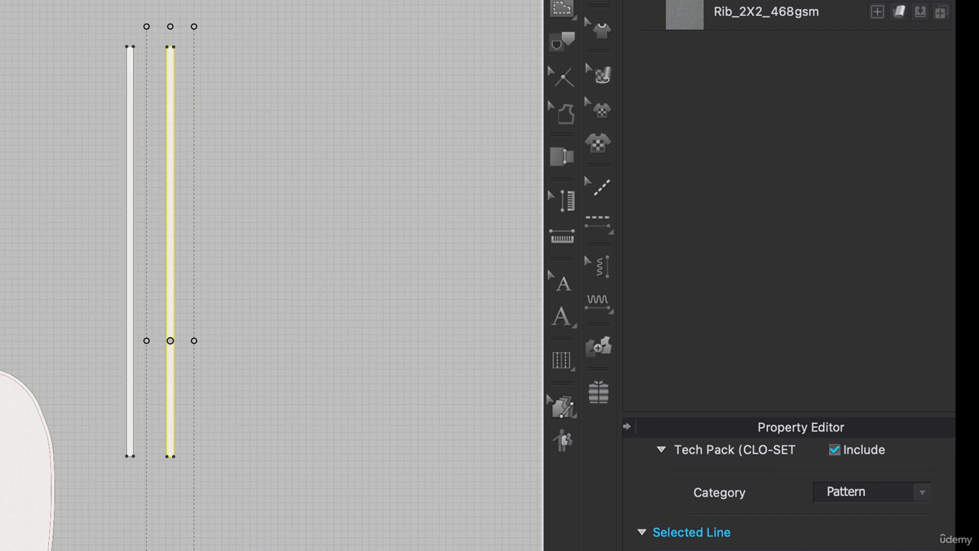
# Free-sew the left-hand facing strip's full internal line to the upper left edge of the copied strip, and superimpose the copy under the facing.
pyautogui.click(621, 84)
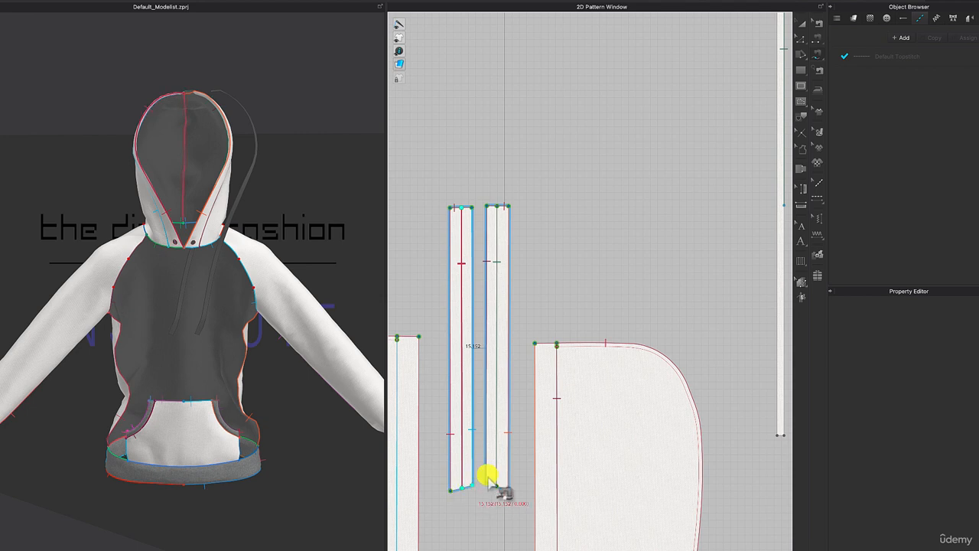
pyautogui.scroll(-3, 700, 184)
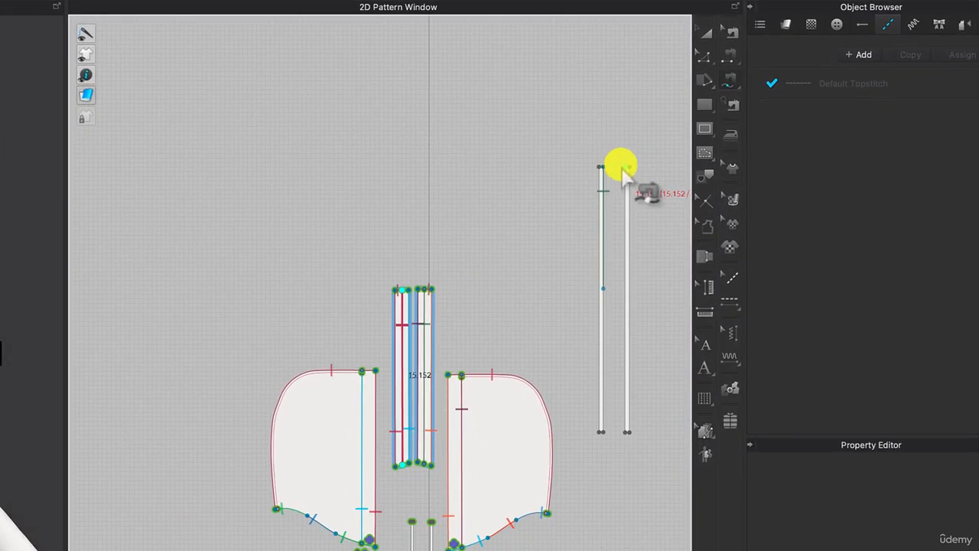
pyautogui.click(626, 168)
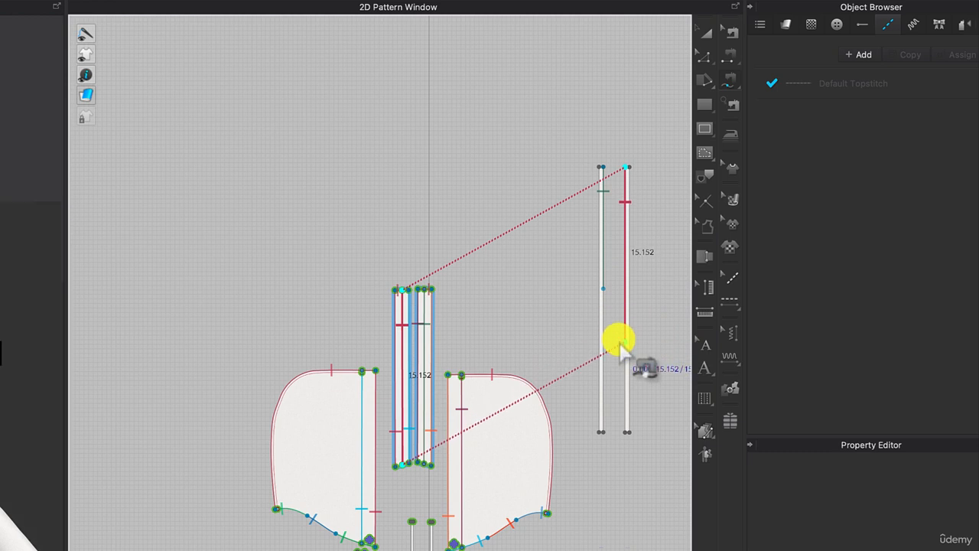
pyautogui.click(626, 341)
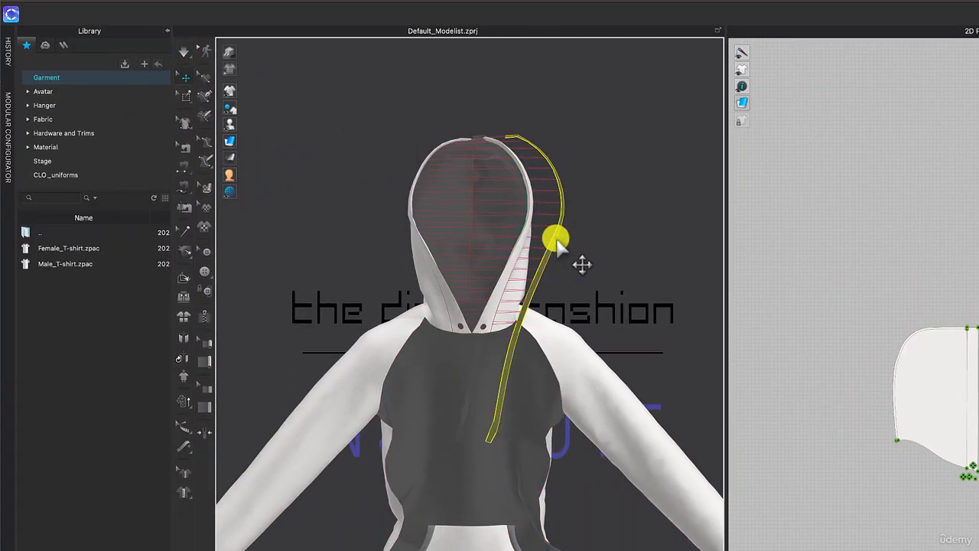
pyautogui.rightClick(530, 295)
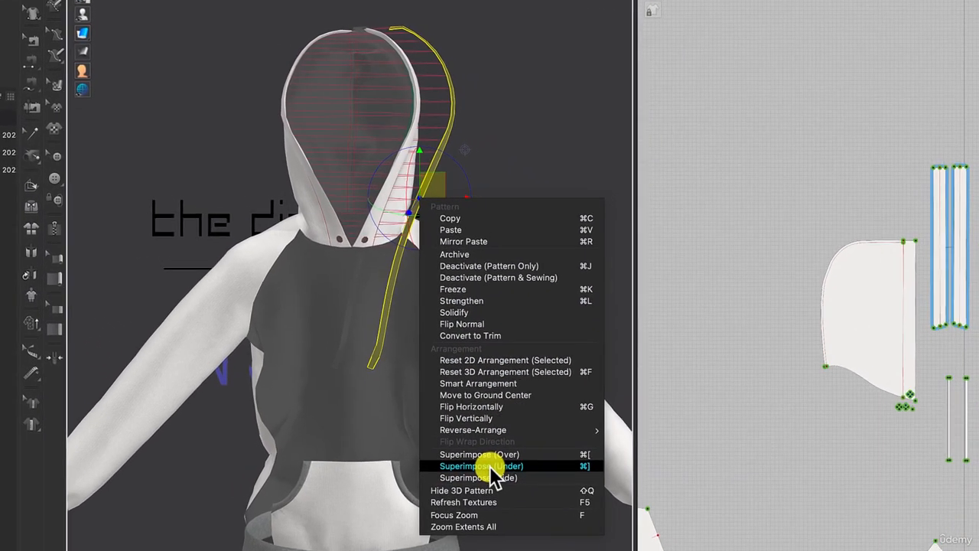
pyautogui.click(490, 466)
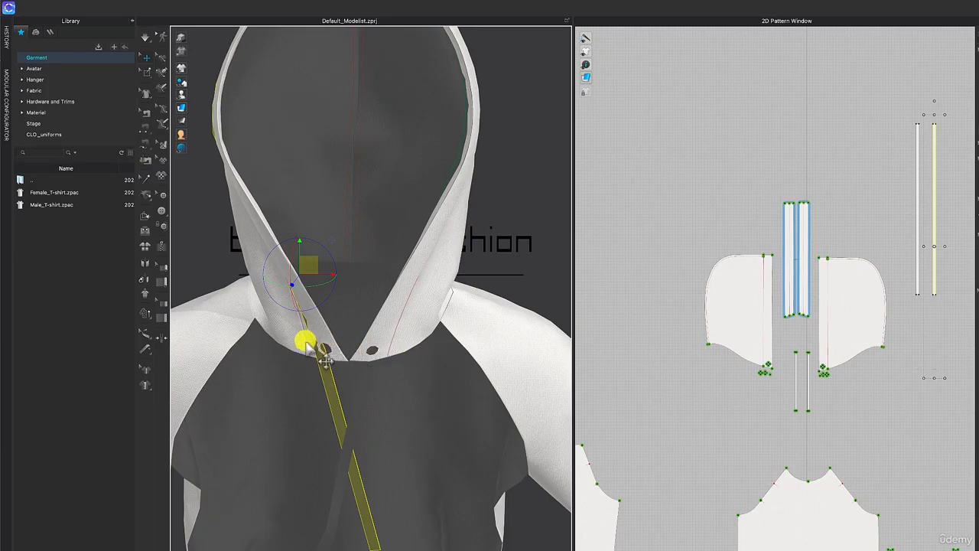
# Hide both hood pieces in the 3D garment to expose the facing and the strips.
pyautogui.click(286, 334)
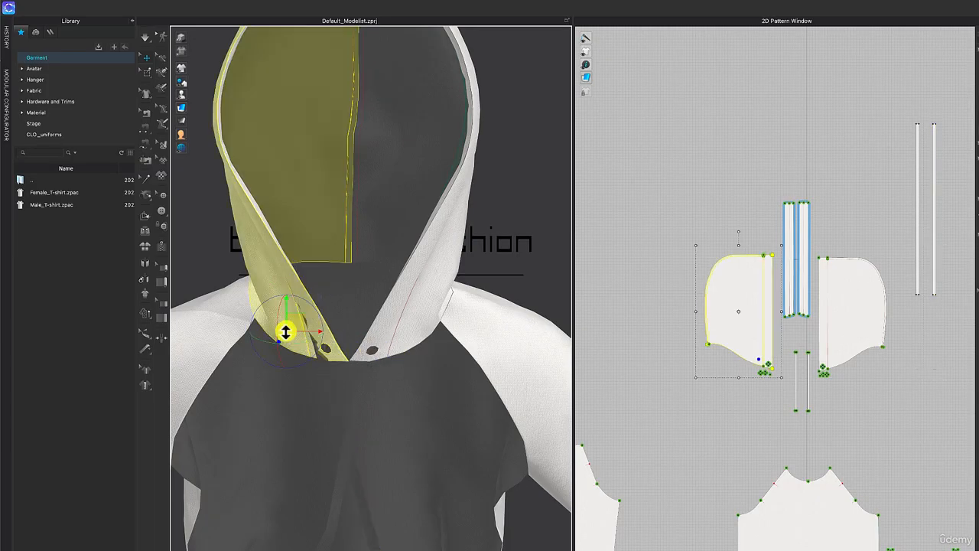
pyautogui.keyDown('shift'); pyautogui.click(415, 320); pyautogui.keyUp('shift')
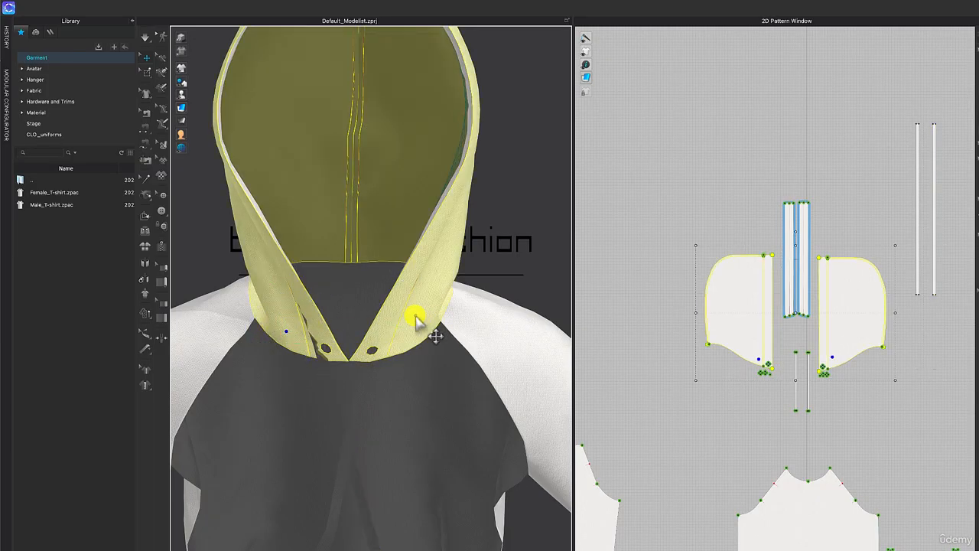
pyautogui.rightClick(400, 323)
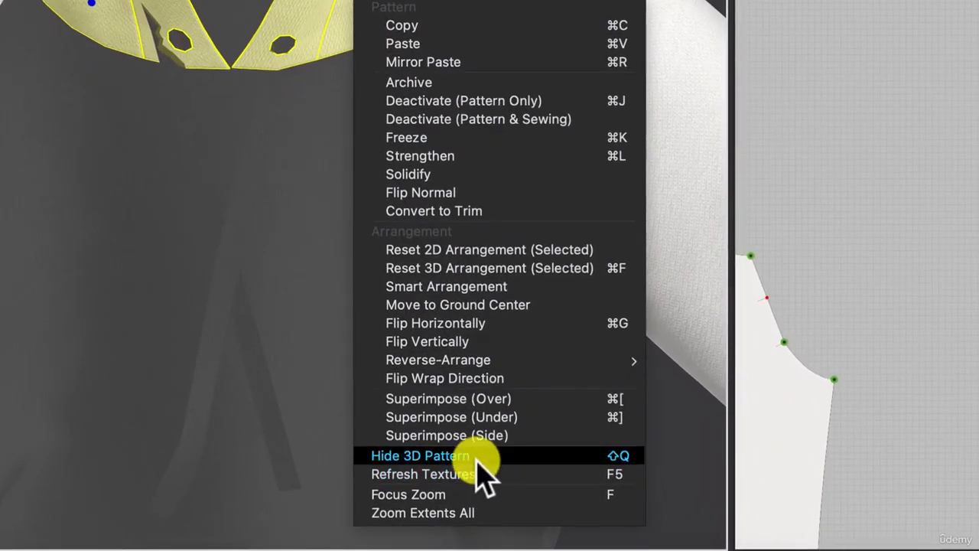
pyautogui.click(475, 457)
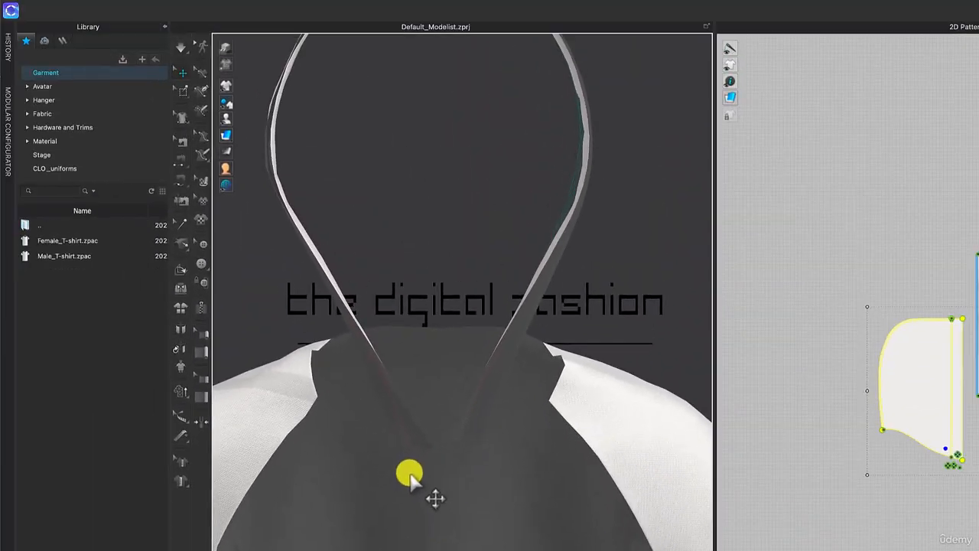
# Simulate the garment and pull both strips into place along the facing so their free ends hang down the front.
pyautogui.click(411, 474)
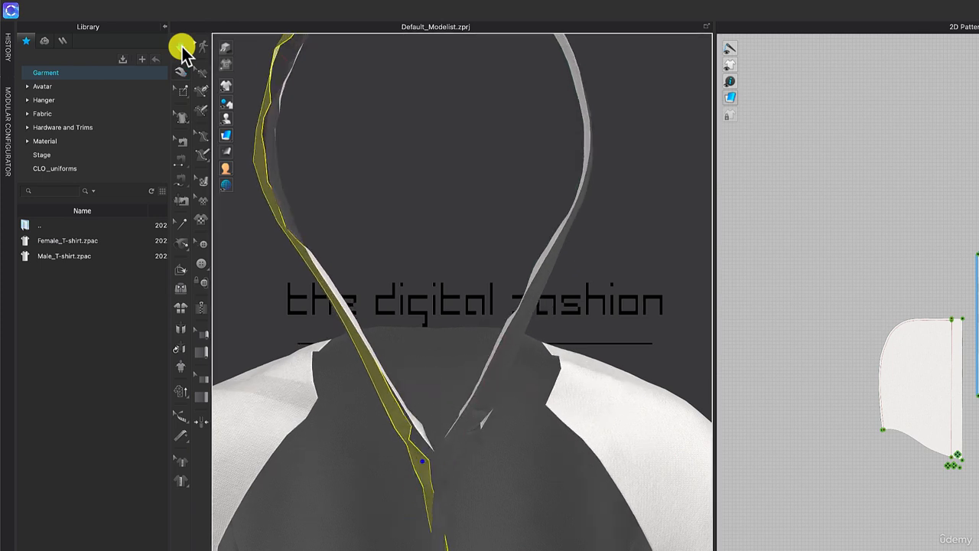
pyautogui.click(184, 50)
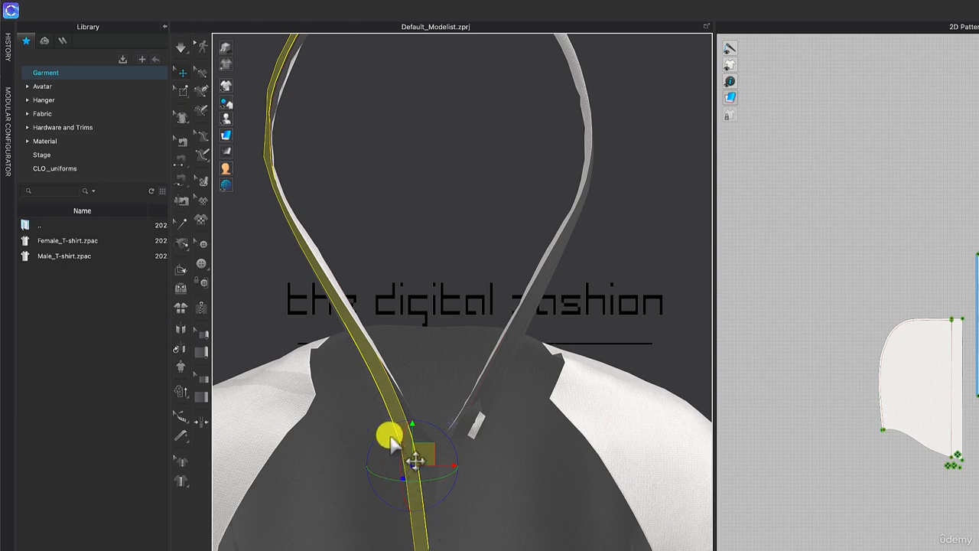
pyautogui.moveTo(392, 391); pyautogui.dragTo(467, 427, button='right')
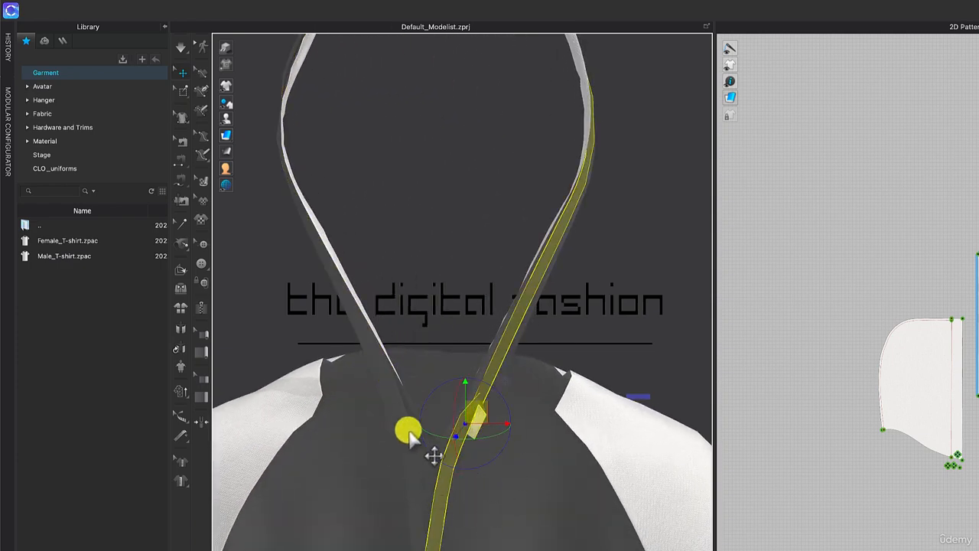
pyautogui.click(409, 431)
# Pin the unsewn lower parts of both 33 in strips with Pin (Box) on their 2D patterns.
pyautogui.click(182, 91)
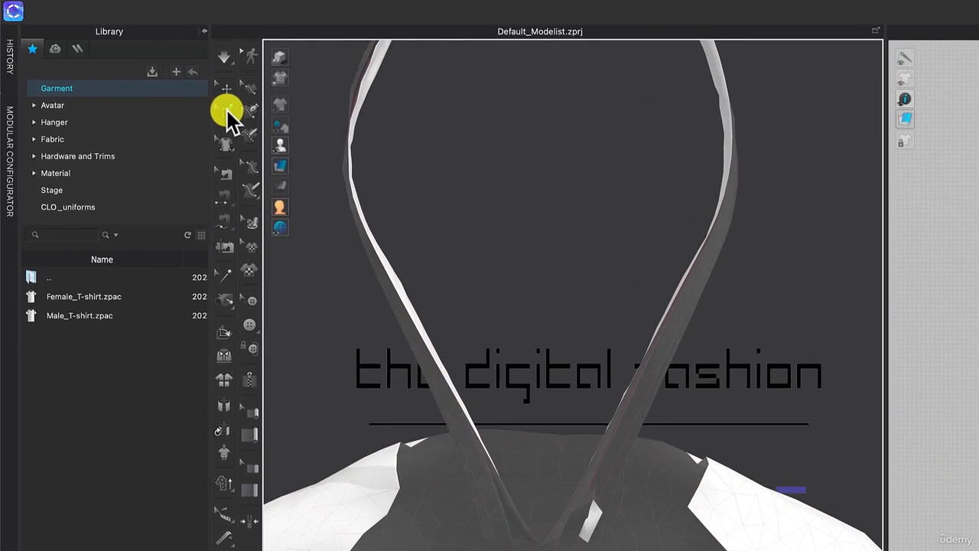
pyautogui.click(227, 111)
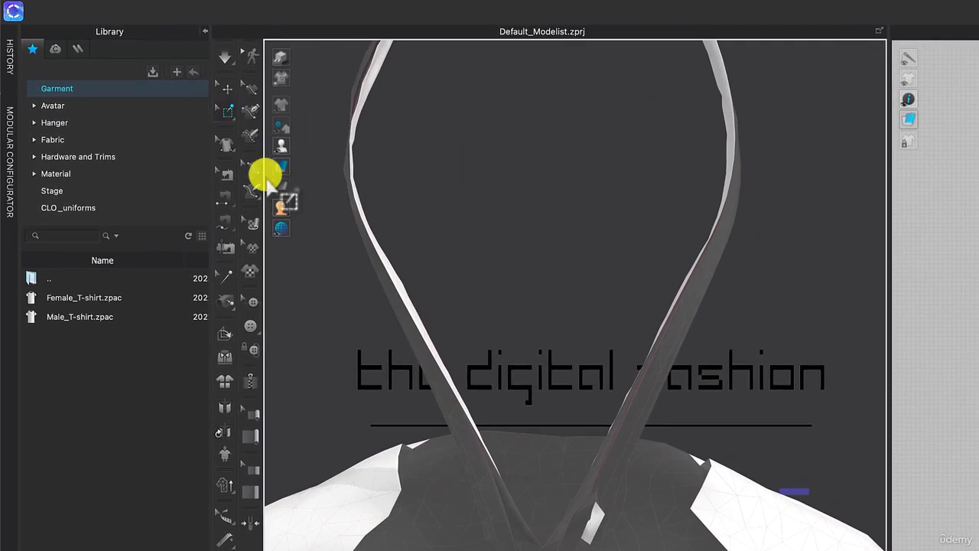
pyautogui.click(229, 111)
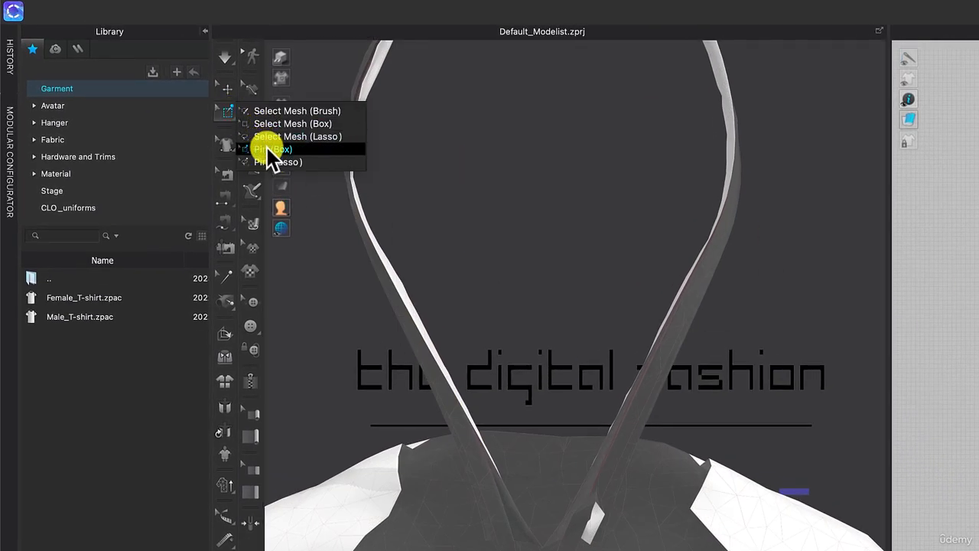
pyautogui.click(266, 148)
pyautogui.scroll(5, 902, 279)
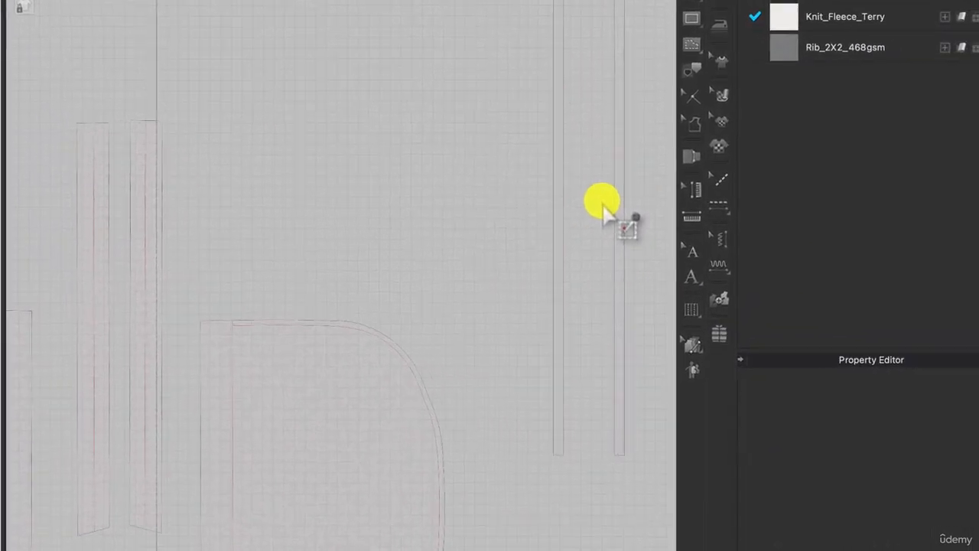
pyautogui.moveTo(582, 198); pyautogui.dragTo(632, 471)
pyautogui.moveTo(629, 486); pyautogui.dragTo(629, 486)
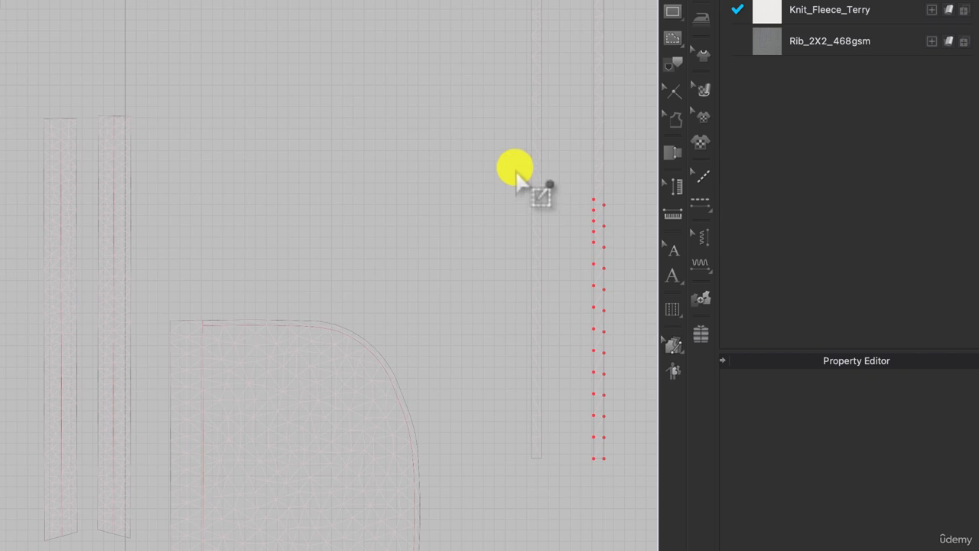
pyautogui.moveTo(518, 176); pyautogui.dragTo(554, 464)
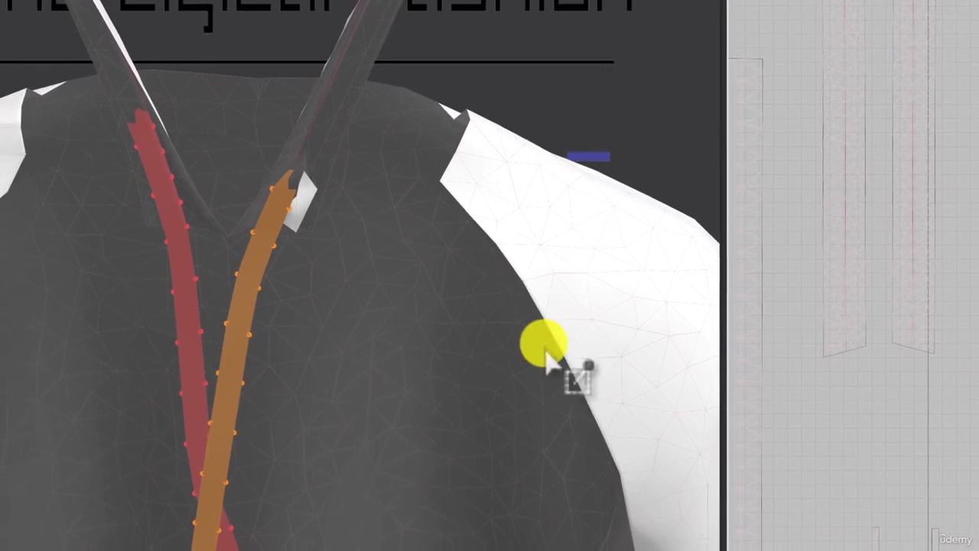
# Move one strip's pinned free end out in front of the garment, swinging its lower part away from the body.
pyautogui.moveTo(538, 375); pyautogui.dragTo(464, 360, button='right')
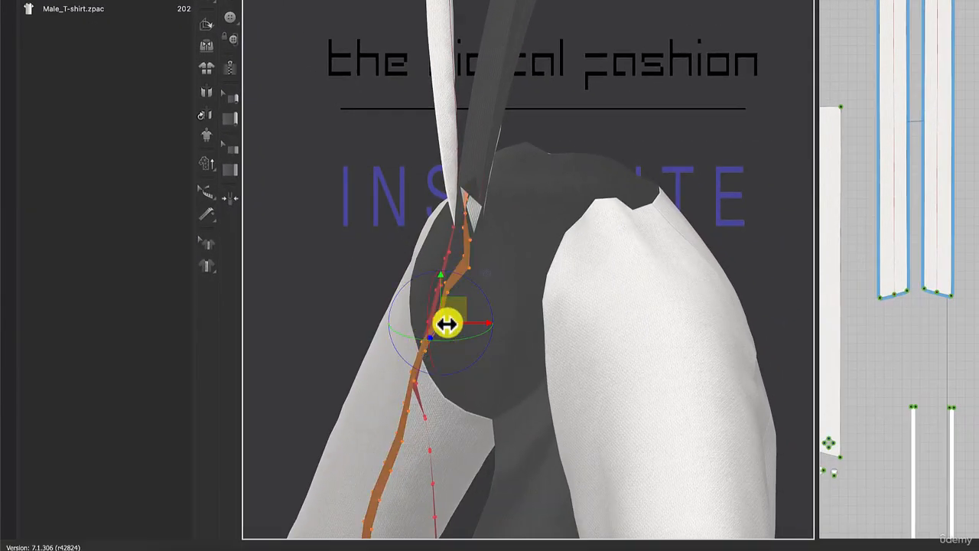
pyautogui.moveTo(442, 320); pyautogui.dragTo(427, 257)
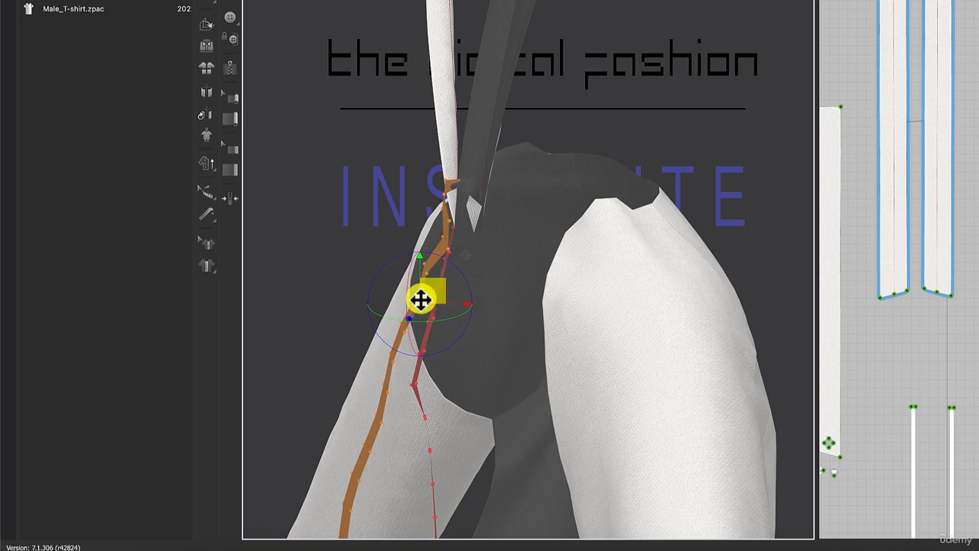
pyautogui.moveTo(400, 315); pyautogui.dragTo(406, 350)
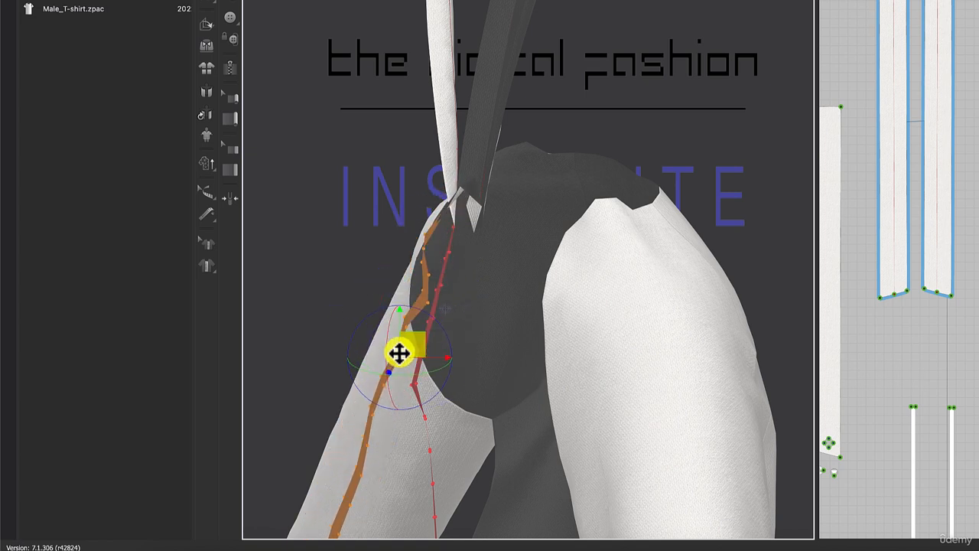
pyautogui.moveTo(423, 307); pyautogui.dragTo(405, 323)
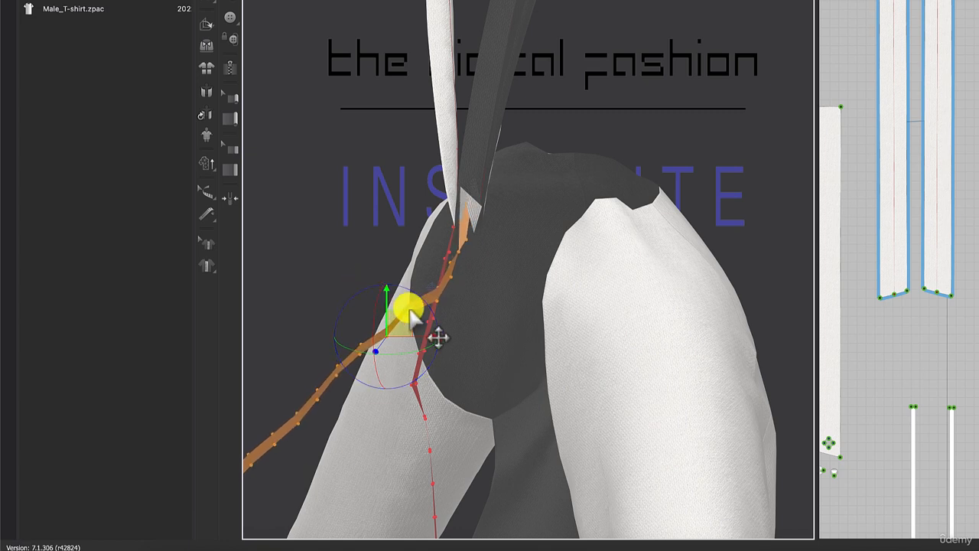
pyautogui.moveTo(427, 300); pyautogui.dragTo(373, 285)
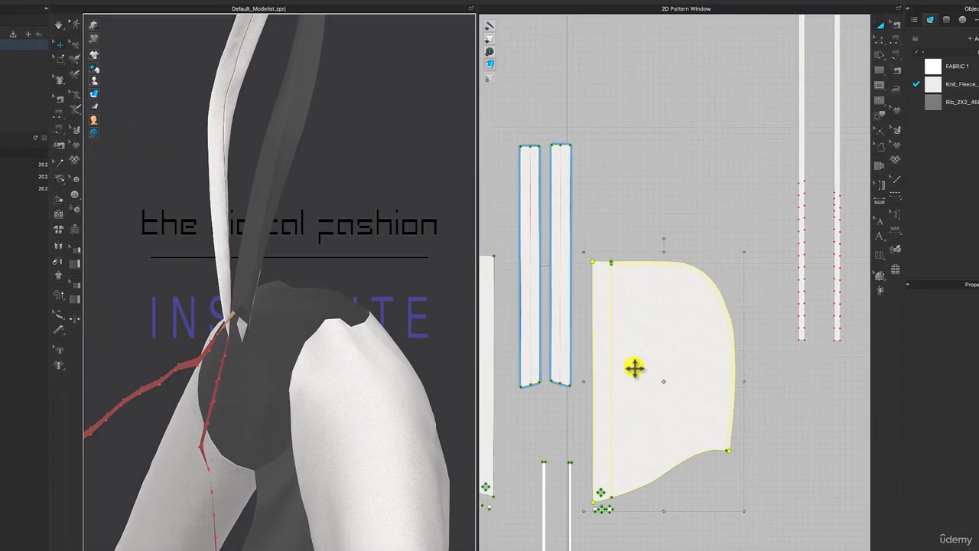
# Show the right-hand hood piece again in the 3D garment.
pyautogui.click(635, 367)
pyautogui.rightClick(635, 368)
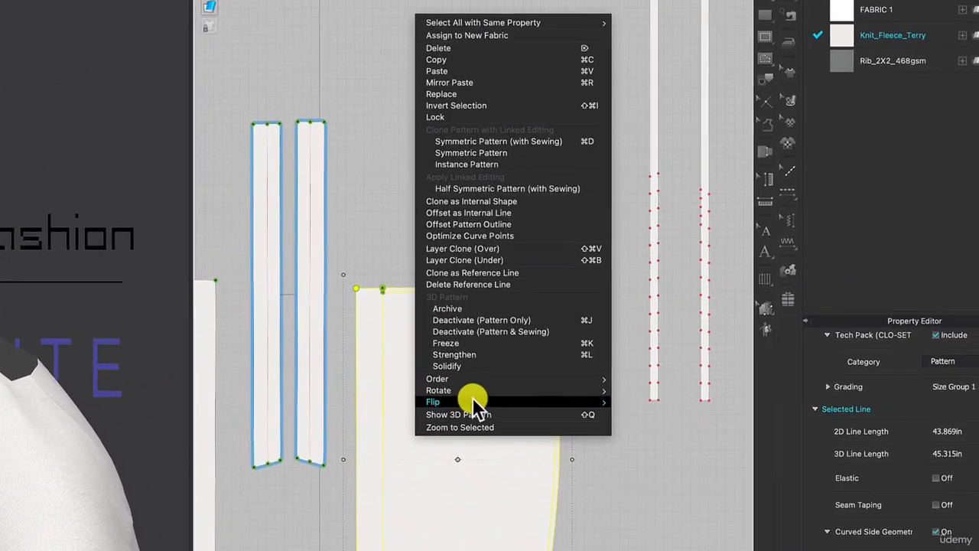
pyautogui.click(467, 420)
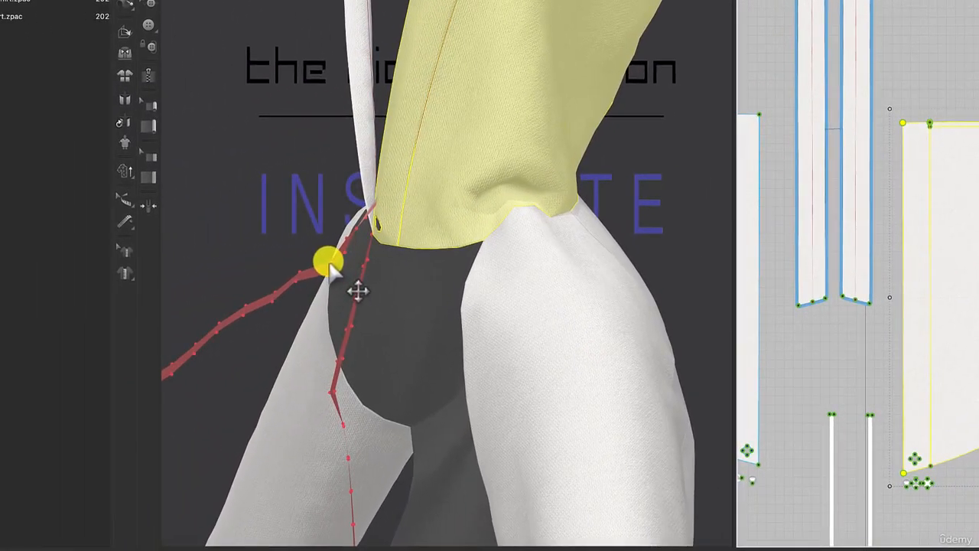
# Reposition the pinned free ends of both strips so they clear the hood's lower front edge.
pyautogui.click(192, 306)
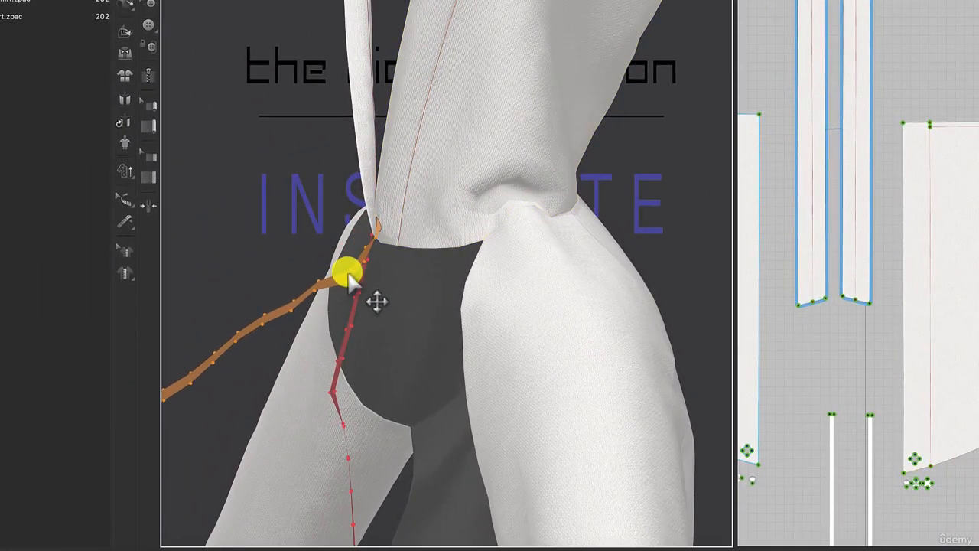
pyautogui.moveTo(377, 317); pyautogui.dragTo(492, 342, button='right')
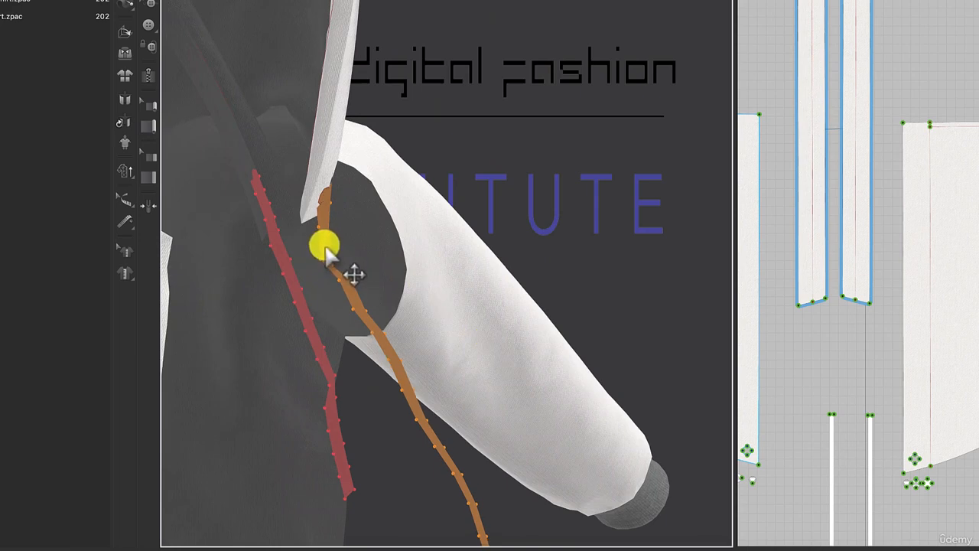
pyautogui.moveTo(401, 369); pyautogui.dragTo(465, 352)
pyautogui.moveTo(464, 352); pyautogui.dragTo(629, 276, button='right')
# Show the left-hand hood piece again in the 3D garment.
pyautogui.click(748, 321)
pyautogui.moveTo(240, 317); pyautogui.dragTo(497, 316, button='middle')
pyautogui.rightClick(419, 287)
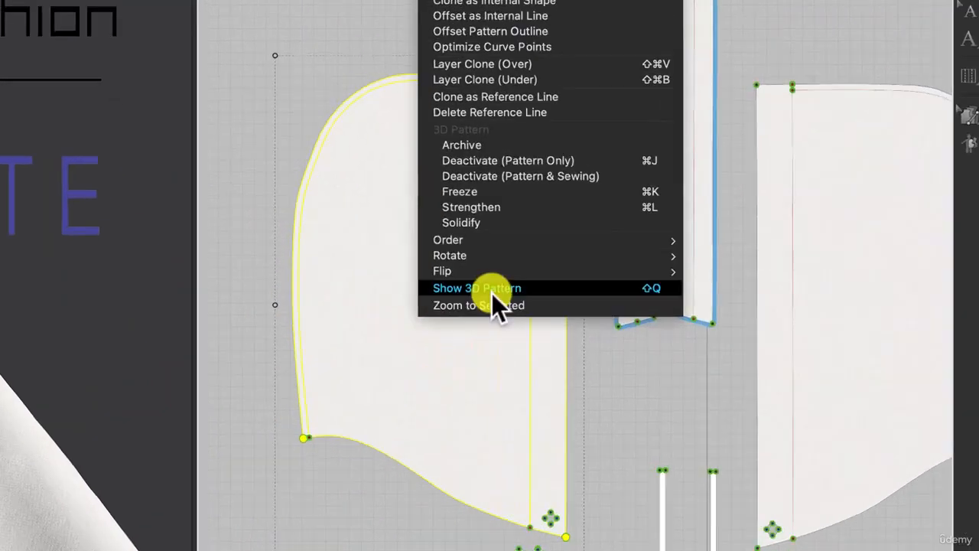
pyautogui.click(492, 293)
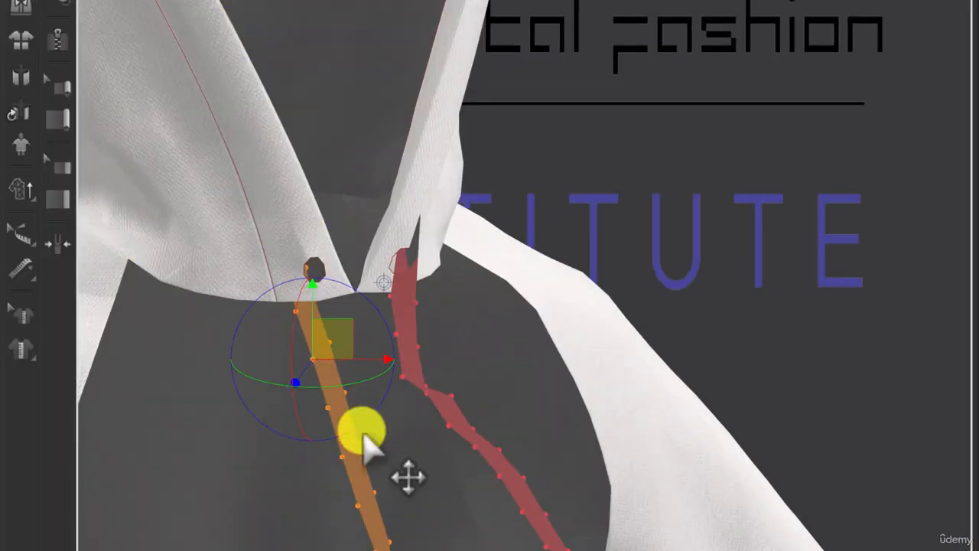
# Move the pinned strips so their free ends come out in front of both restored hood pieces.
pyautogui.moveTo(382, 474); pyautogui.dragTo(459, 541, button='right')
pyautogui.moveTo(333, 333); pyautogui.dragTo(363, 335)
pyautogui.moveTo(373, 280); pyautogui.dragTo(341, 276)
pyautogui.moveTo(365, 354); pyautogui.dragTo(378, 323)
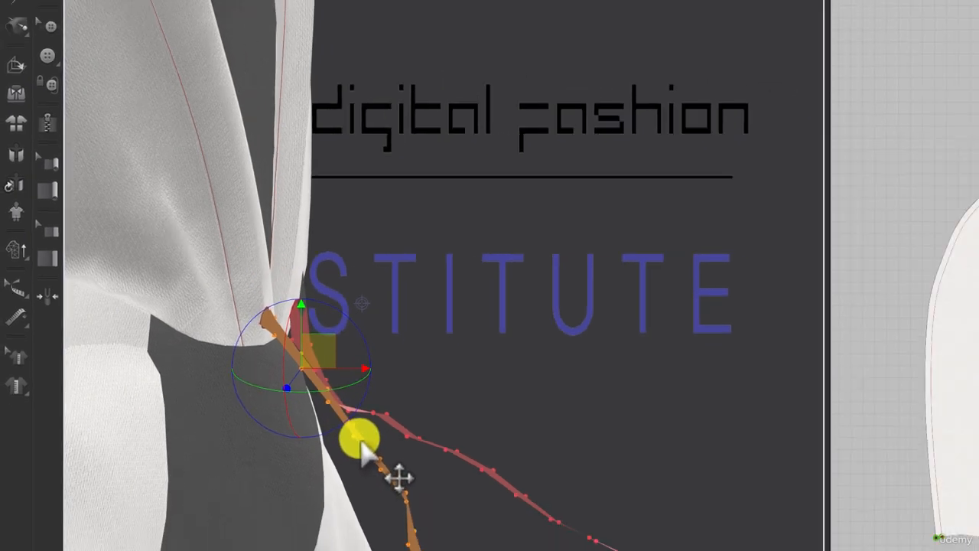
# Delete all pins and simulate the garment, checking how the strips emerge from the hood opening.
pyautogui.rightClick(414, 478)
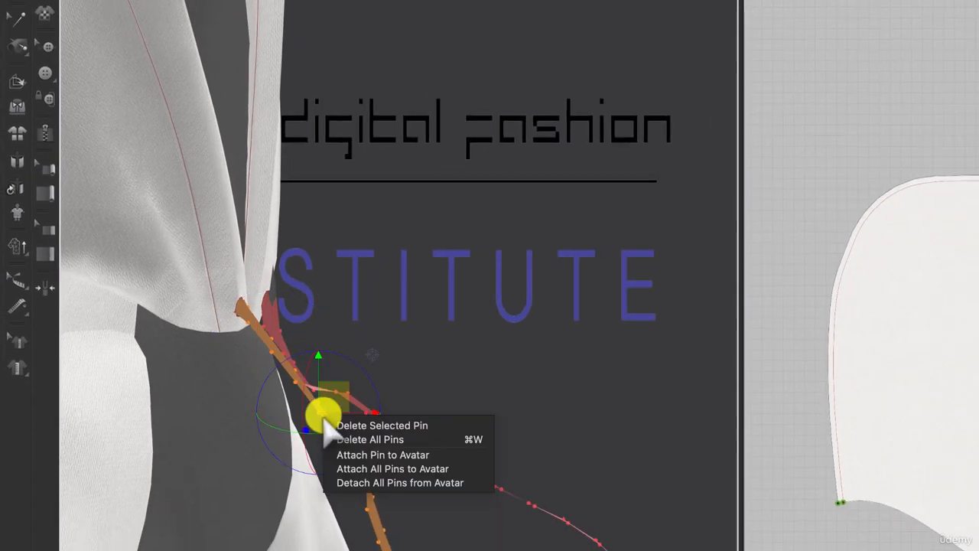
pyautogui.click(348, 439)
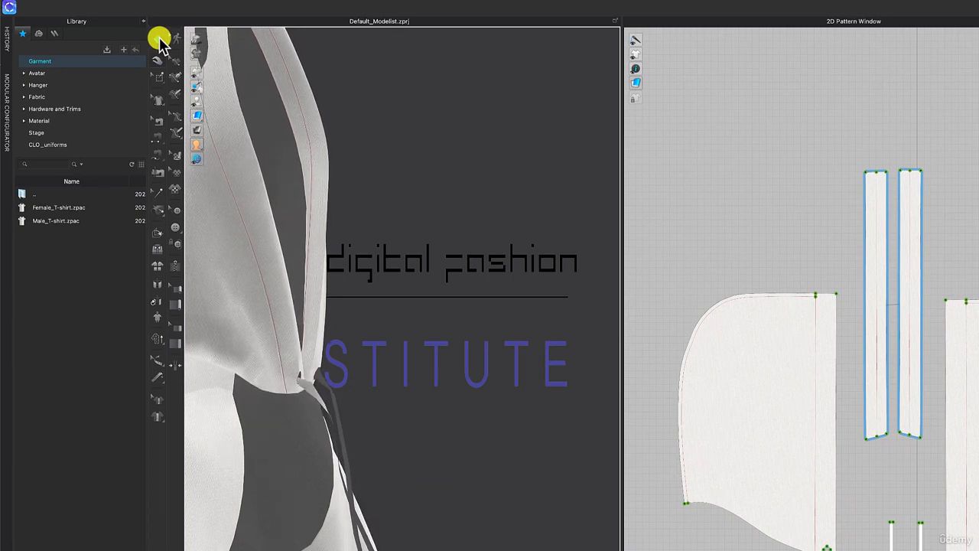
pyautogui.moveTo(397, 256); pyautogui.dragTo(440, 290, button='right')
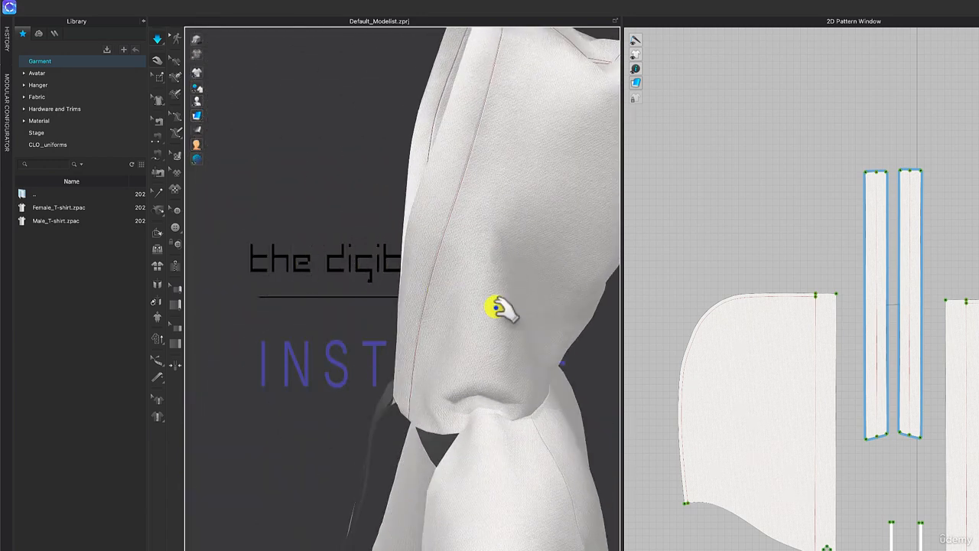
pyautogui.moveTo(503, 306); pyautogui.dragTo(564, 295, button='right')
pyautogui.scroll(-5, 651, 267)
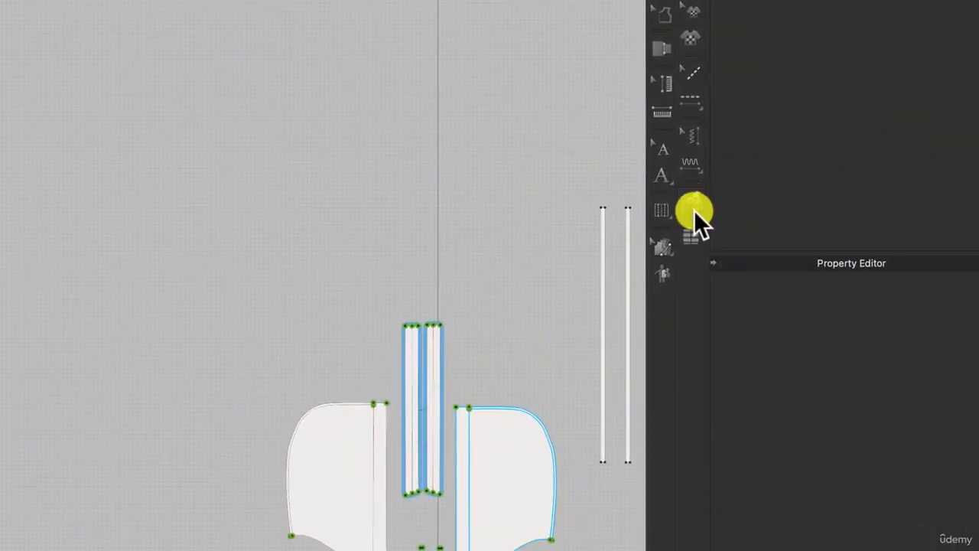
# Set the sublayer relation from each hood piece to its drawstring strip, and simulate so the strips hang over the hoodie front.
pyautogui.click(743, 212)
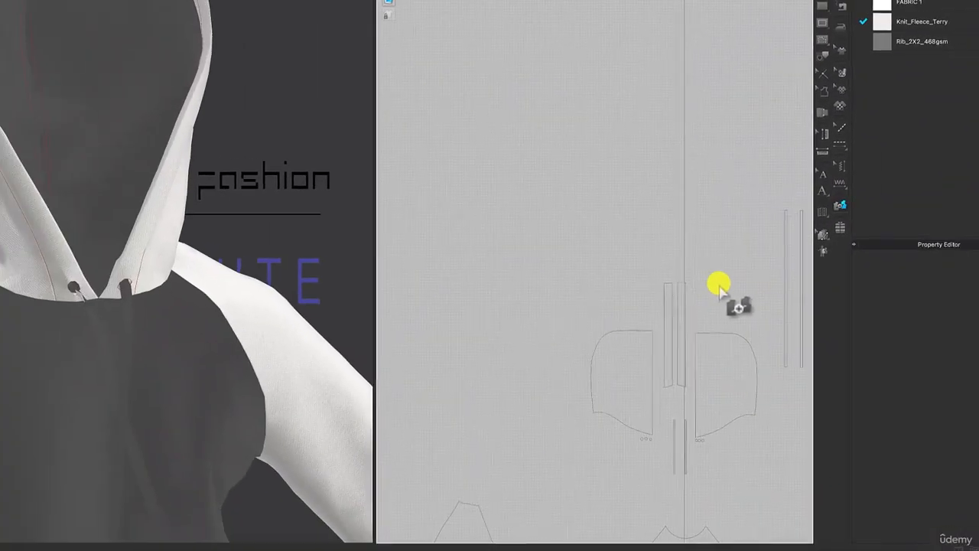
pyautogui.moveTo(588, 313); pyautogui.dragTo(355, 256, button='middle')
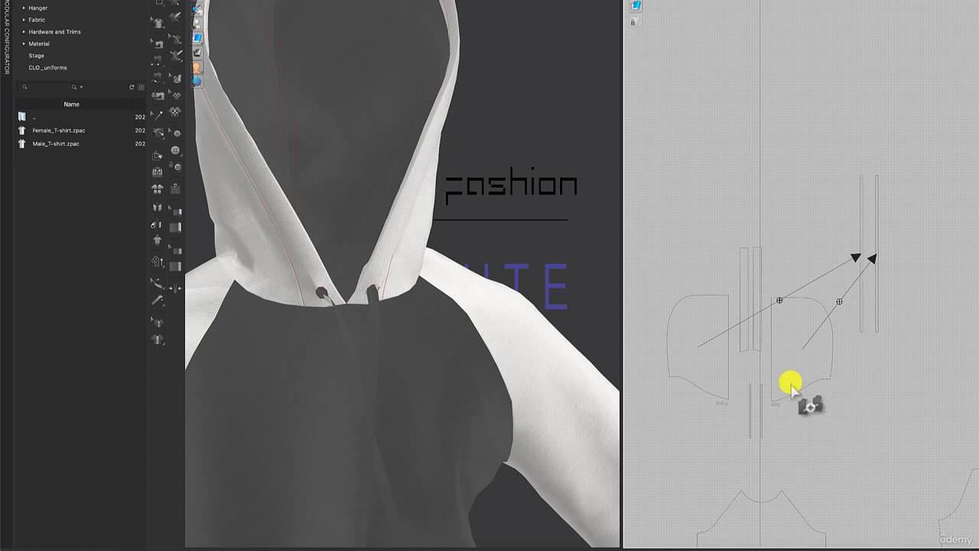
pyautogui.moveTo(464, 190); pyautogui.dragTo(400, 329, button='right')
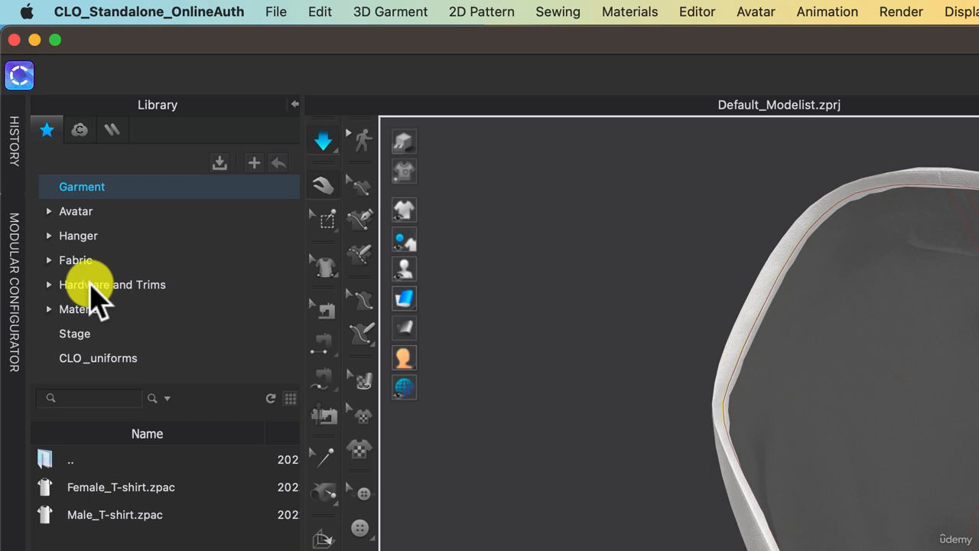
# Load Cord_02.zpac from the Cords & Cord Ends folder of Hardware and Trims, with load type Add.
pyautogui.click(91, 284)
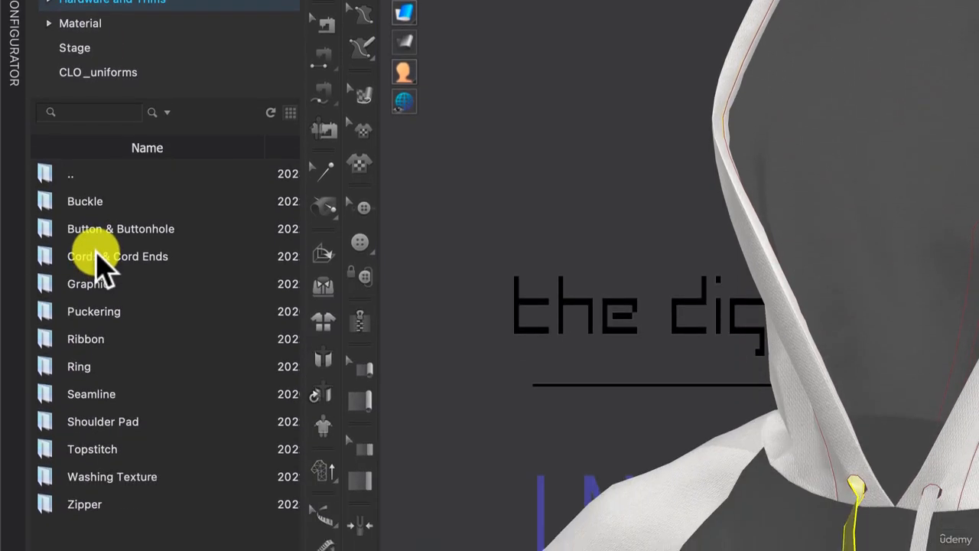
pyautogui.doubleClick(95, 541)
pyautogui.moveTo(19, 215)
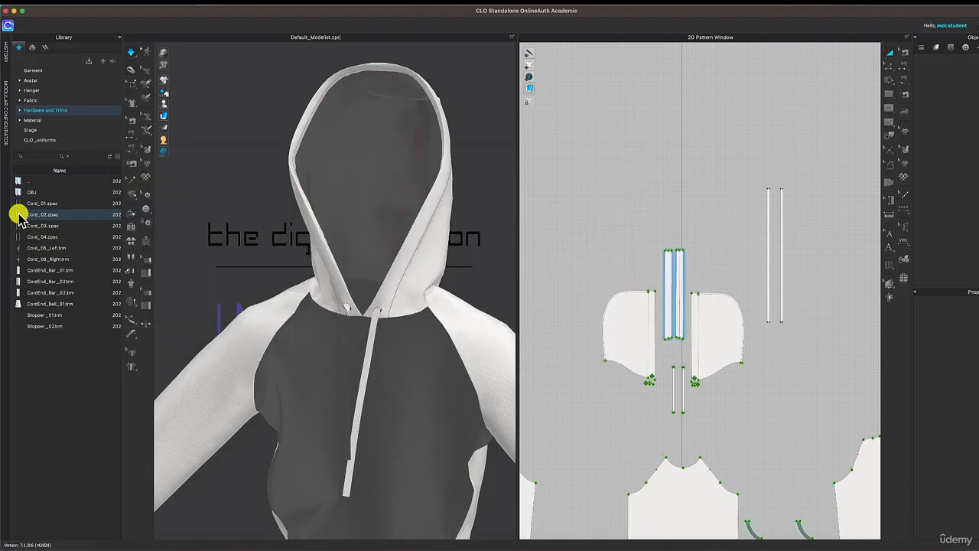
pyautogui.moveTo(634, 157); pyautogui.dragTo(579, 110)
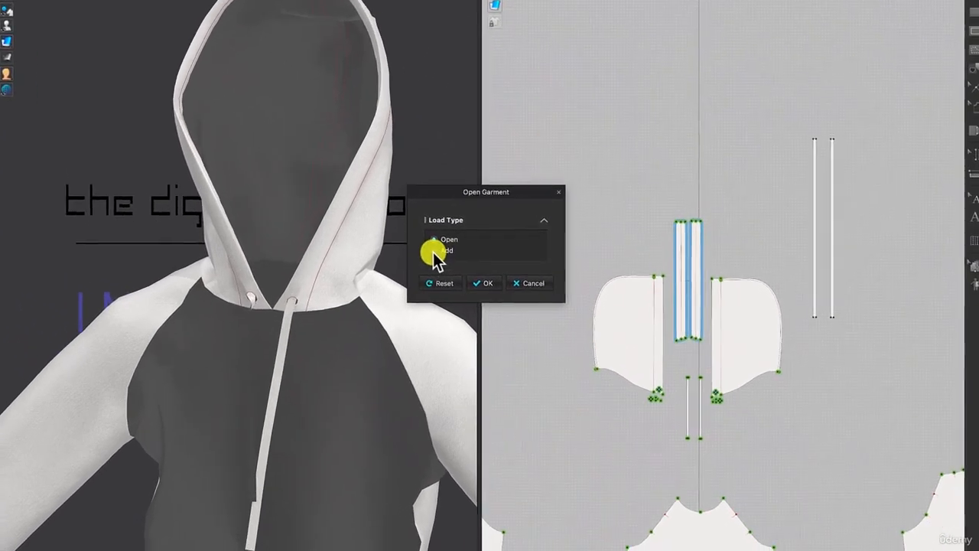
pyautogui.click(549, 304)
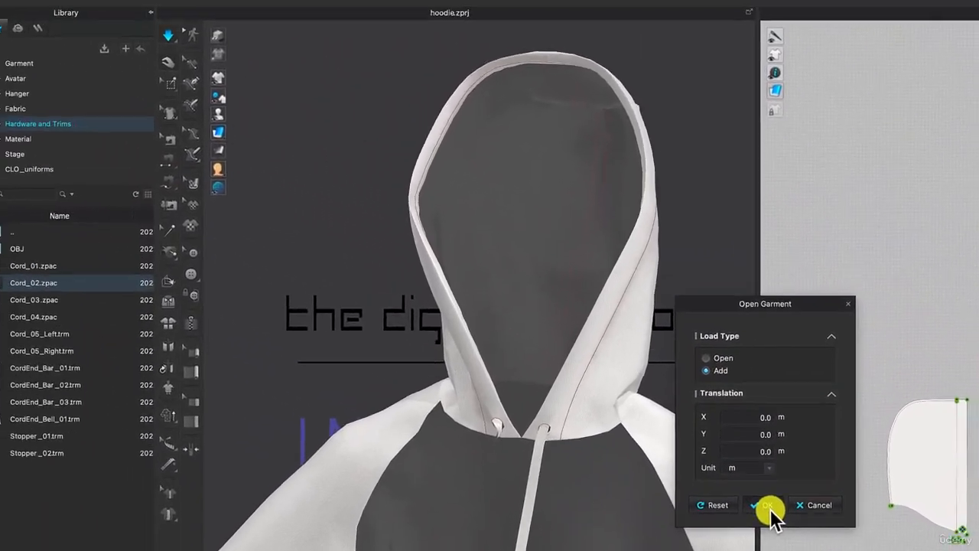
pyautogui.click(476, 368)
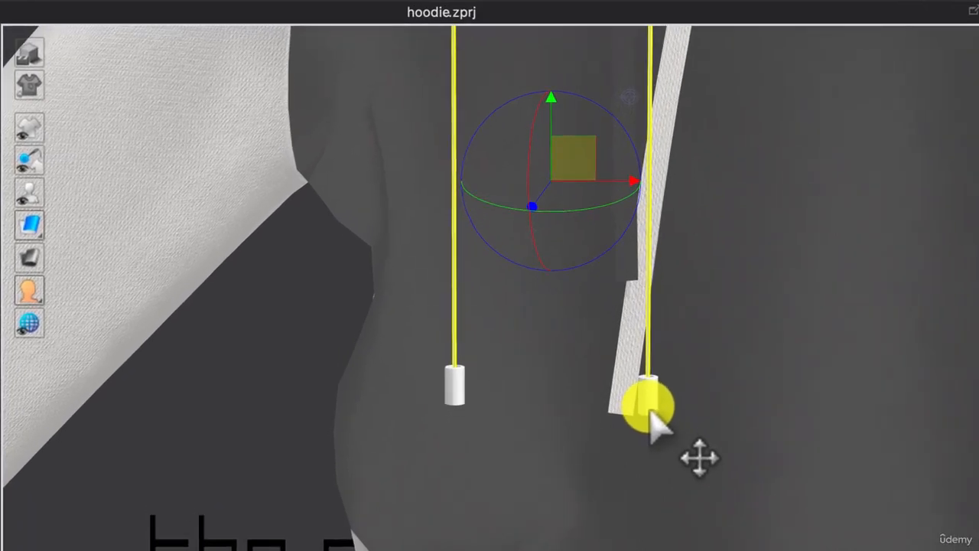
# Pull both cord ends off the added cords and delete the cords themselves.
pyautogui.moveTo(651, 411); pyautogui.dragTo(806, 475)
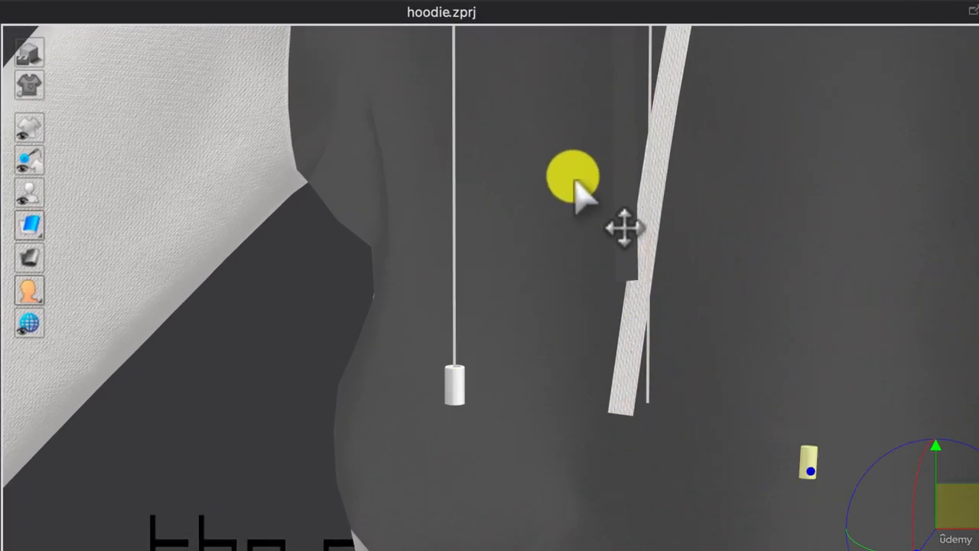
pyautogui.click(452, 407)
pyautogui.moveTo(481, 375); pyautogui.dragTo(291, 441)
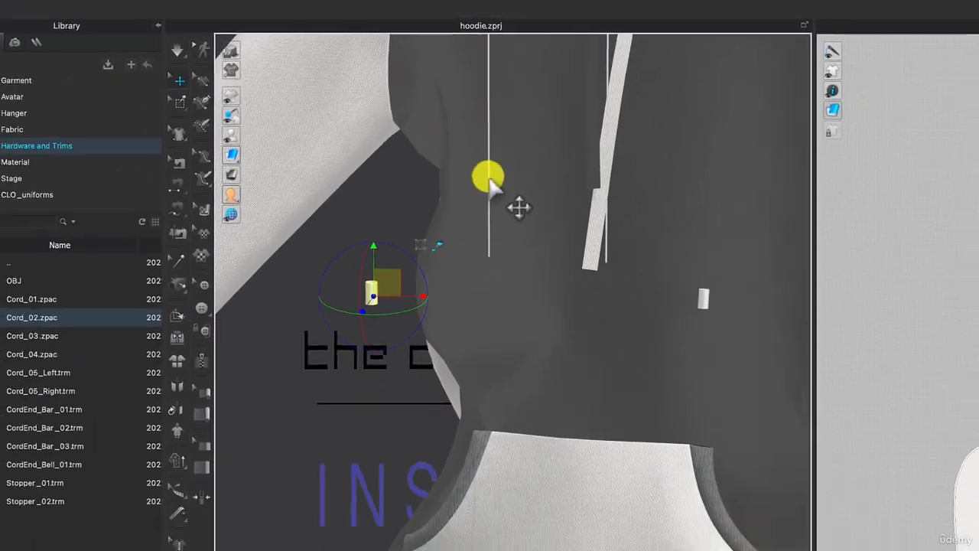
pyautogui.click(455, 253)
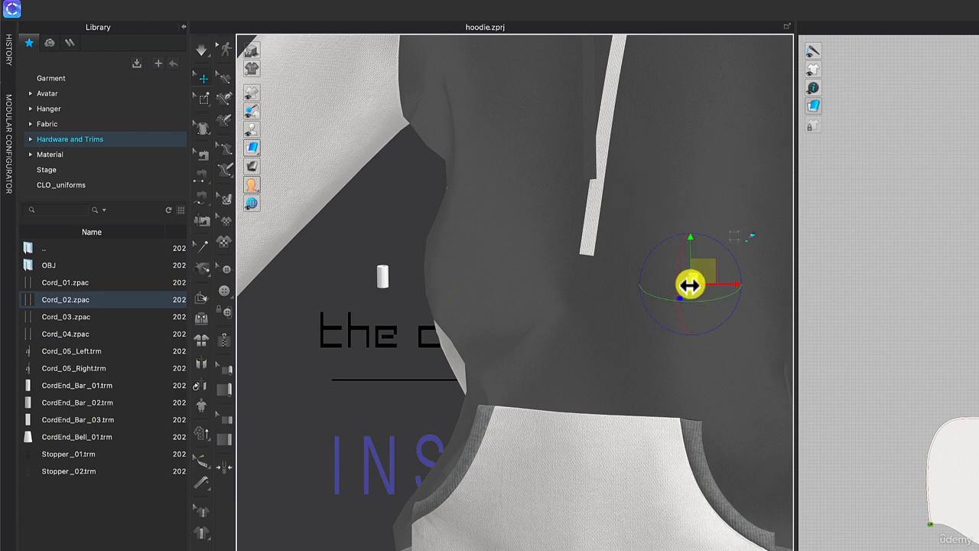
# Move one cord end onto the free tip of the light drawstring, aligning it from several angles.
pyautogui.moveTo(690, 285); pyautogui.dragTo(397, 306)
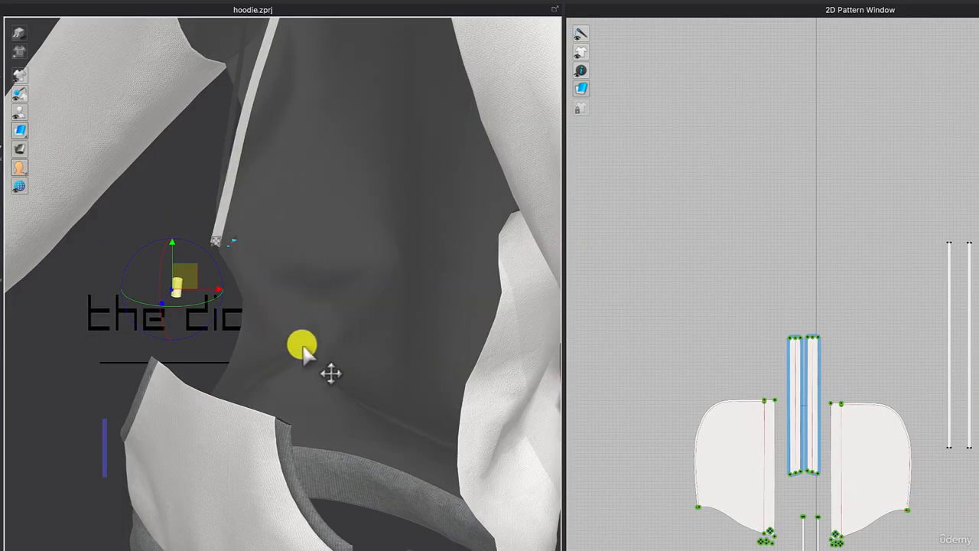
pyautogui.moveTo(304, 352); pyautogui.dragTo(372, 362, button='right')
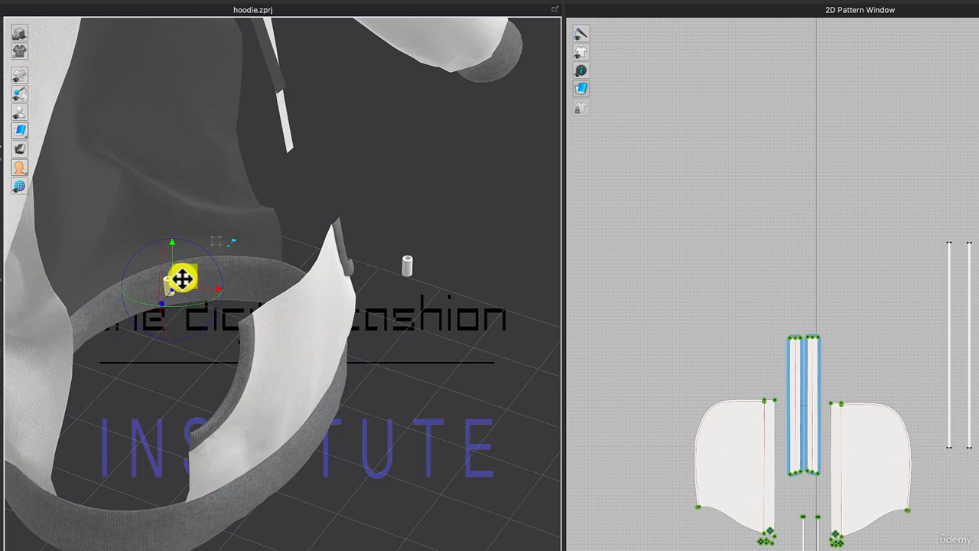
pyautogui.moveTo(182, 279); pyautogui.dragTo(303, 152)
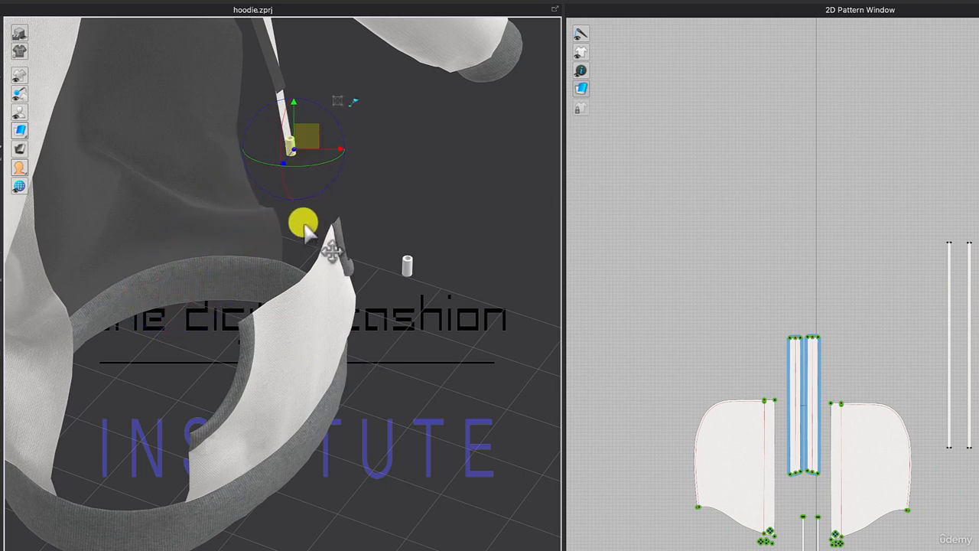
pyautogui.scroll(5, 297, 213)
pyautogui.moveTo(309, 152); pyautogui.dragTo(327, 544, button='middle')
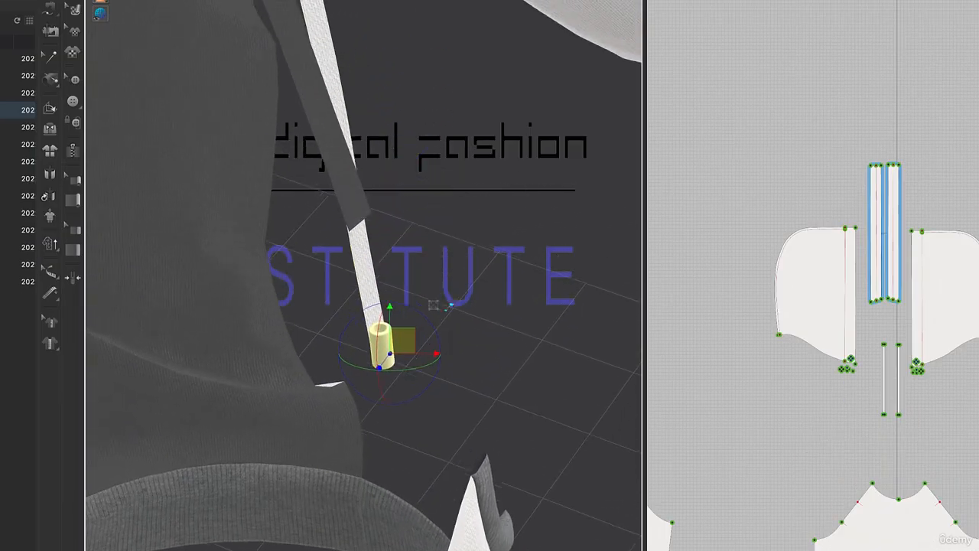
pyautogui.moveTo(505, 373); pyautogui.dragTo(404, 361, button='right')
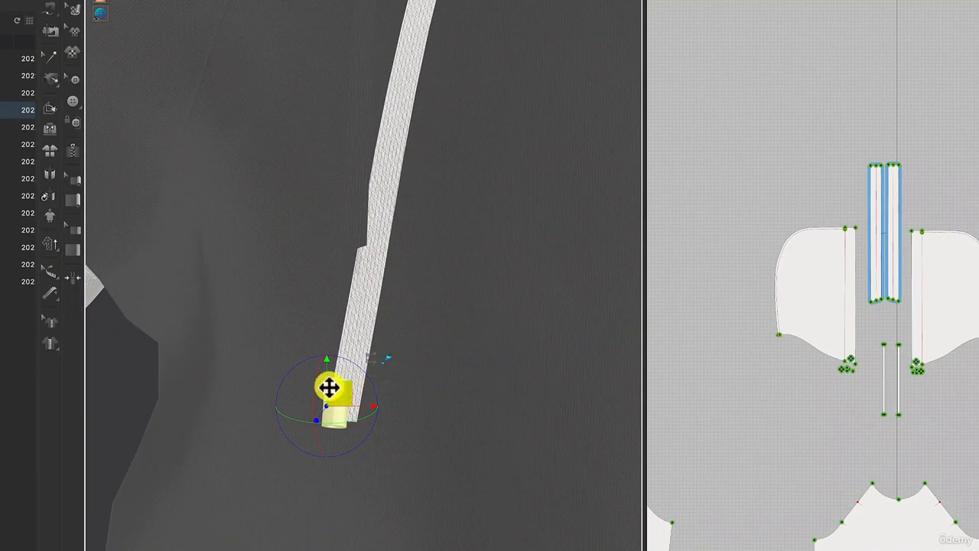
pyautogui.moveTo(334, 389); pyautogui.dragTo(354, 392)
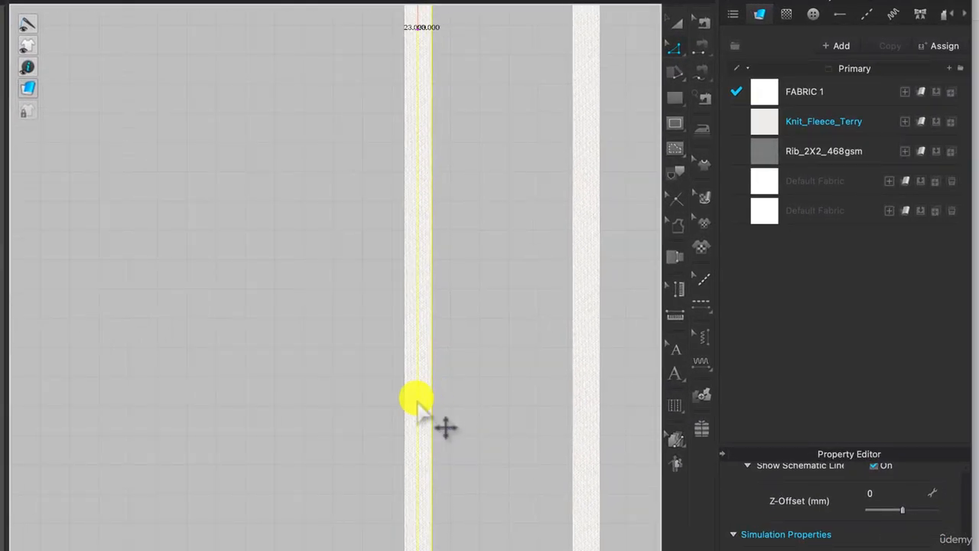
# Narrow both drawstring strips to about half their width by shifting one long edge of each, and fit the cord end over the tip.
pyautogui.moveTo(417, 402); pyautogui.dragTo(417, 401)
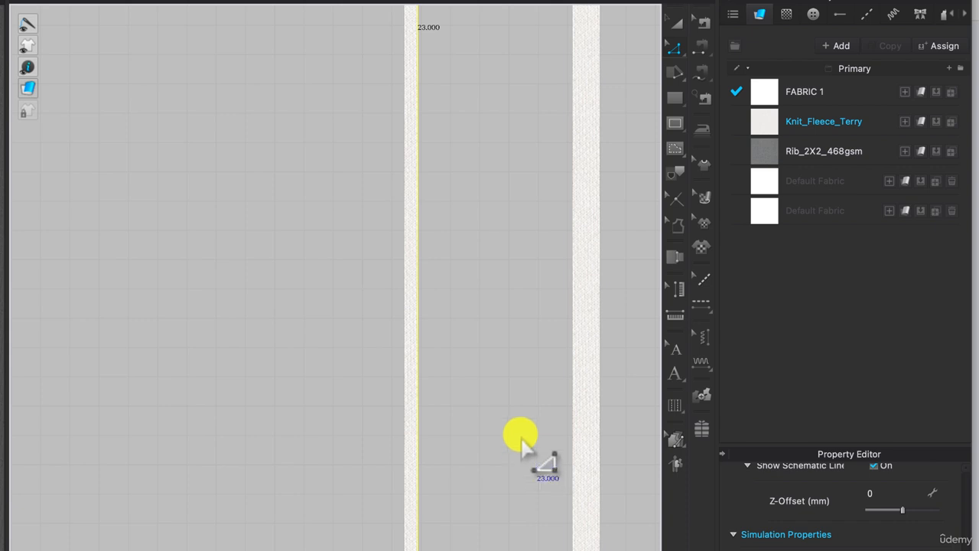
pyautogui.click(574, 417)
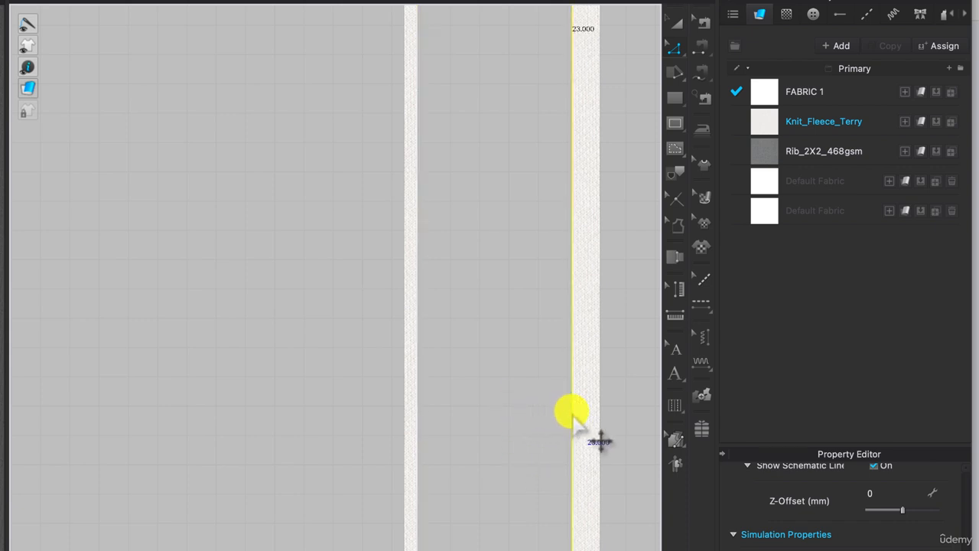
pyautogui.moveTo(574, 417); pyautogui.dragTo(586, 417)
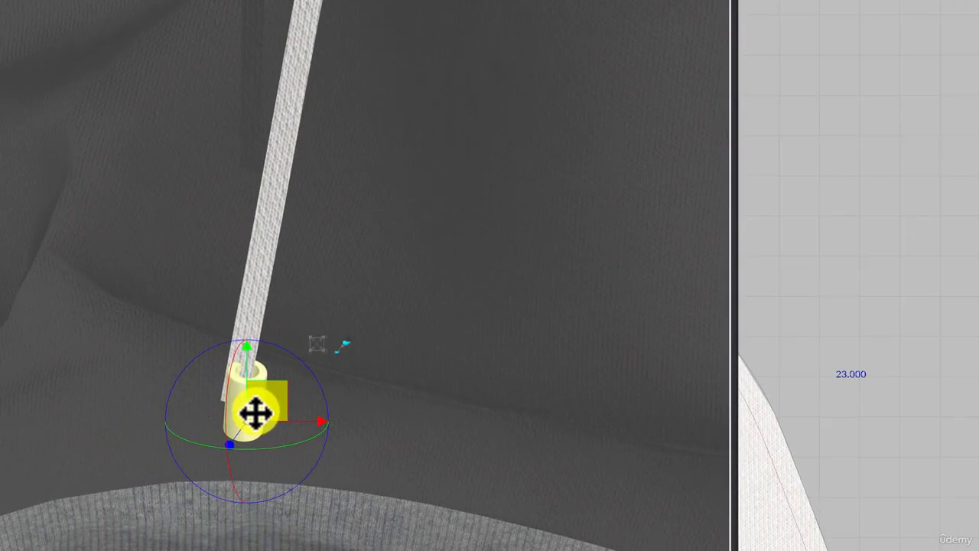
pyautogui.moveTo(255, 410); pyautogui.dragTo(250, 384)
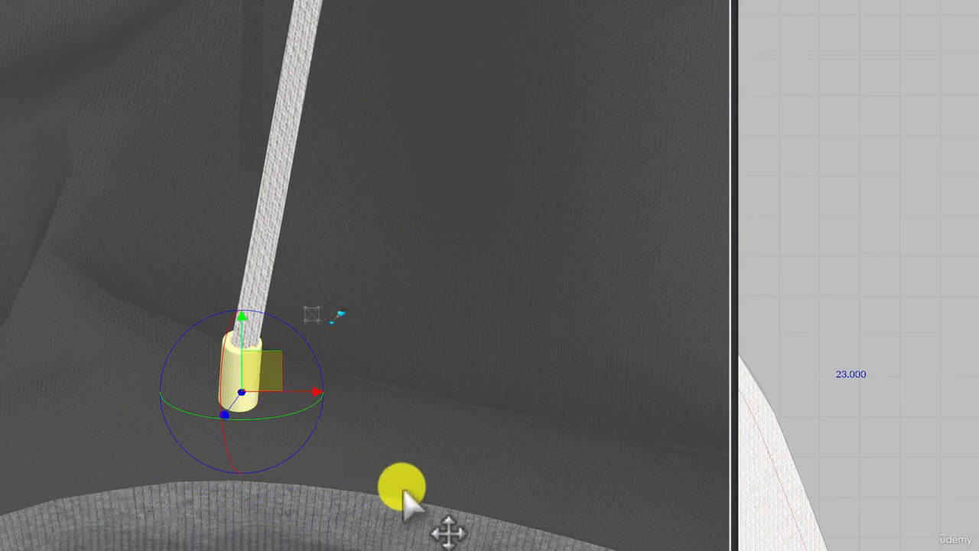
# Fit the cord end over the light drawstring's free tip, moving and rotating it to follow the cord from front and side.
pyautogui.scroll(5, 418, 513)
pyautogui.moveTo(344, 459); pyautogui.dragTo(274, 467, button='right')
pyautogui.moveTo(243, 372); pyautogui.dragTo(245, 374)
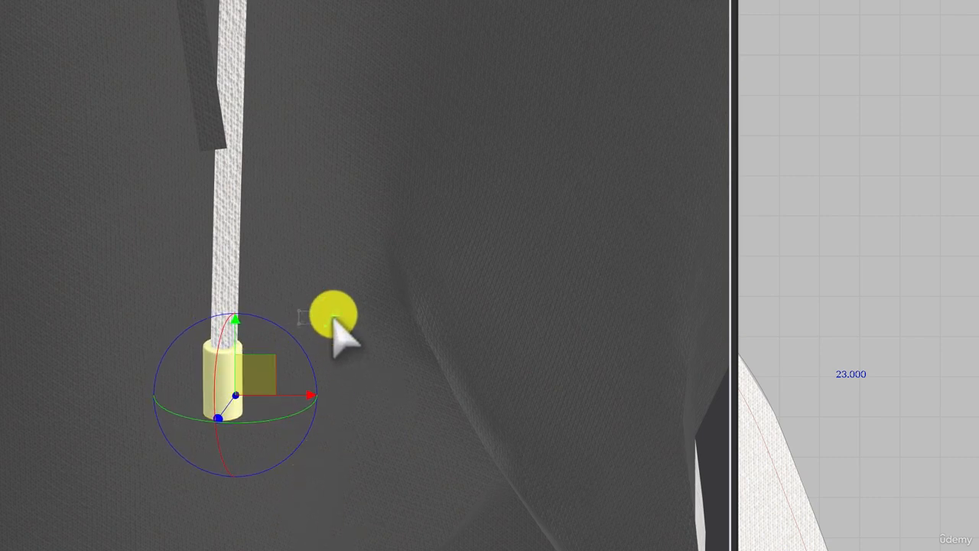
pyautogui.moveTo(334, 316); pyautogui.dragTo(213, 410)
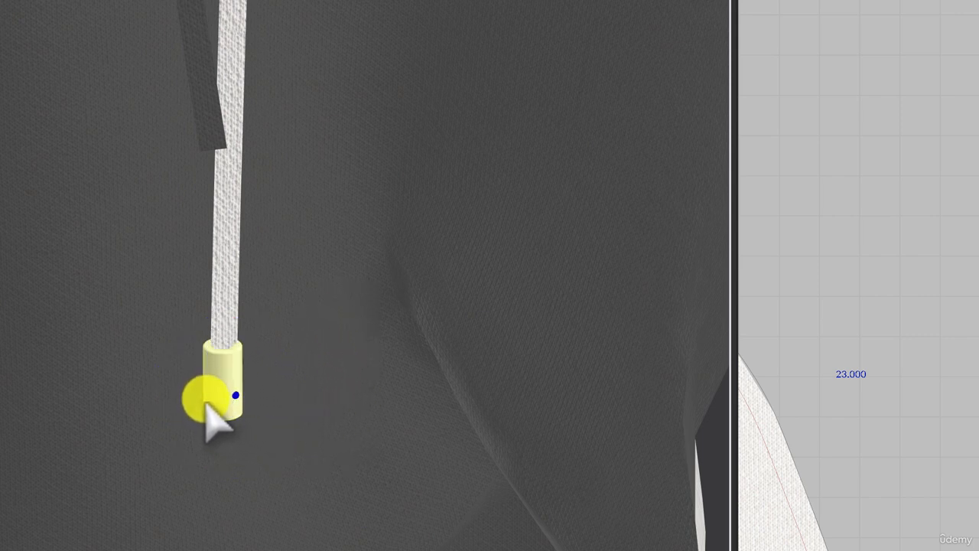
pyautogui.click(212, 405)
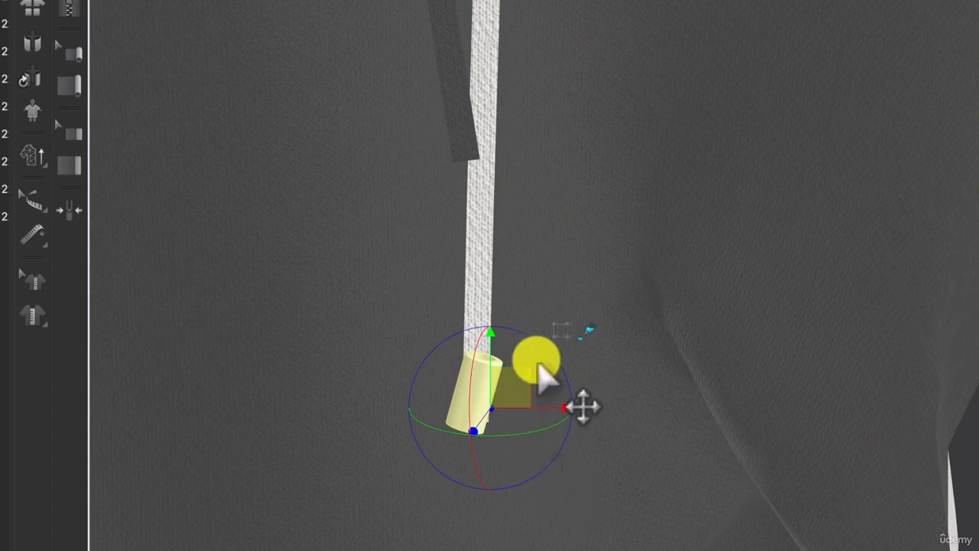
pyautogui.moveTo(551, 350); pyautogui.dragTo(528, 337)
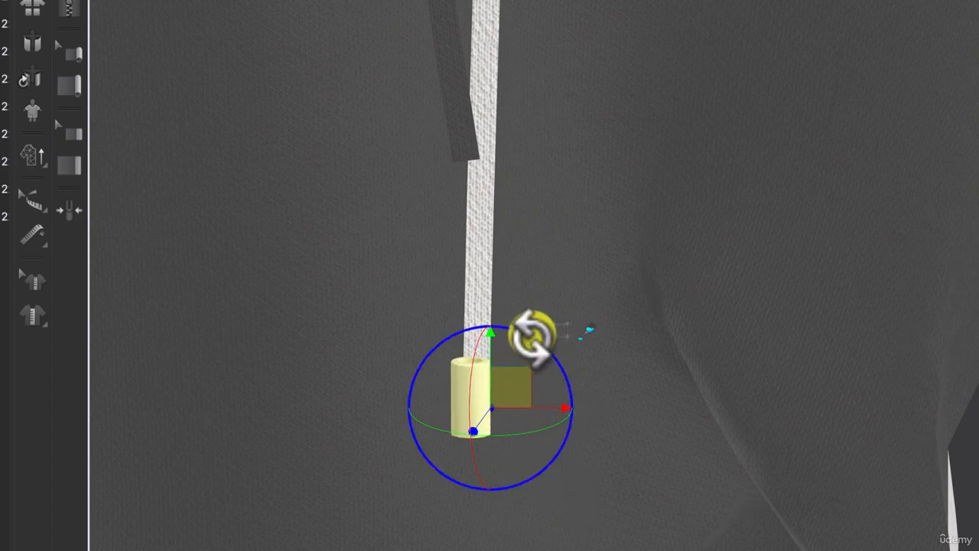
pyautogui.moveTo(681, 437); pyautogui.dragTo(578, 446, button='right')
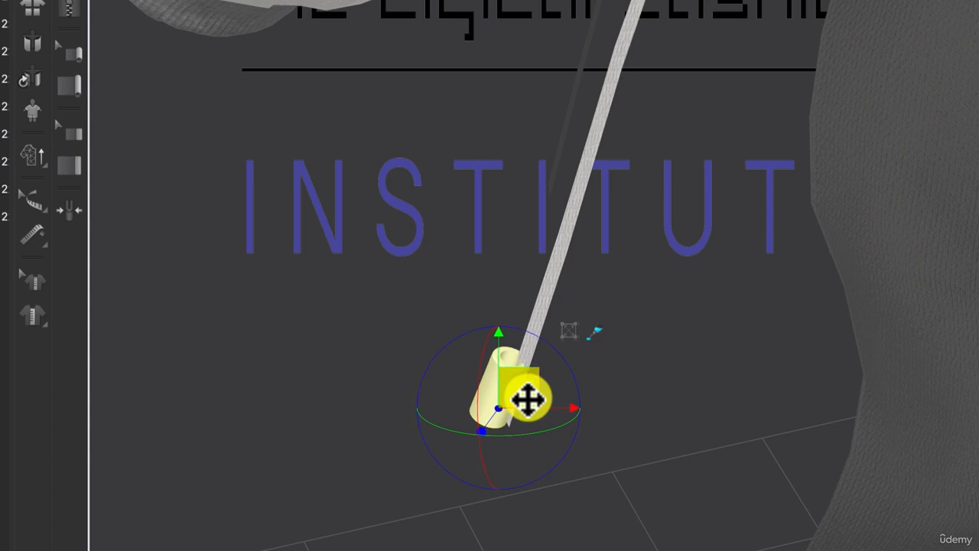
pyautogui.moveTo(528, 398); pyautogui.dragTo(538, 406)
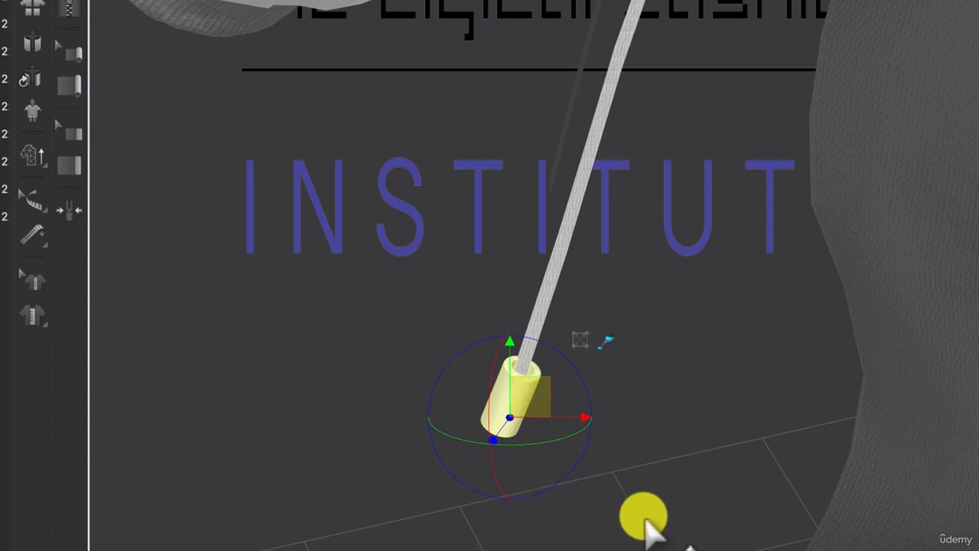
pyautogui.click(720, 545)
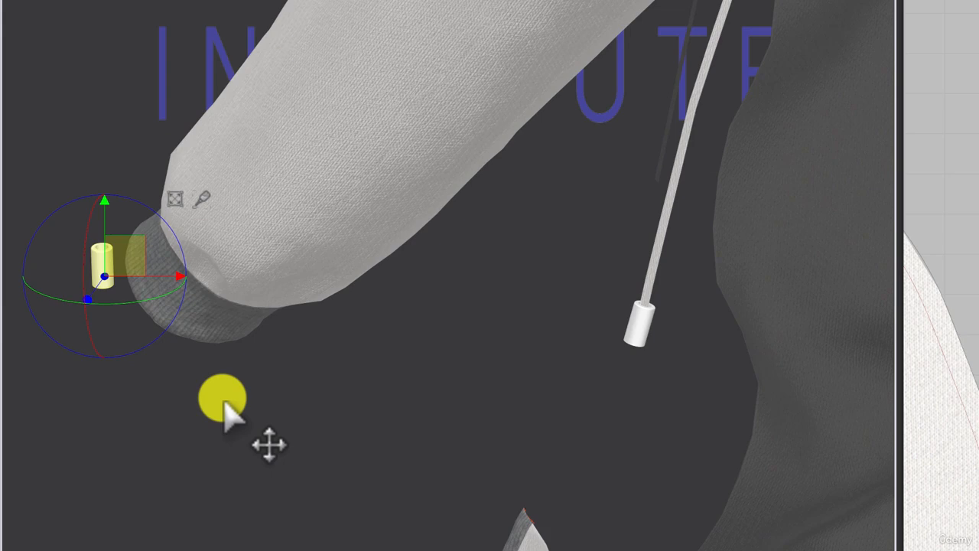
# Move the second cord end onto the free tip of the dark drawstring and align it with the cord.
pyautogui.moveTo(427, 467); pyautogui.dragTo(508, 462, button='right')
pyautogui.moveTo(306, 396); pyautogui.dragTo(314, 399, button='right')
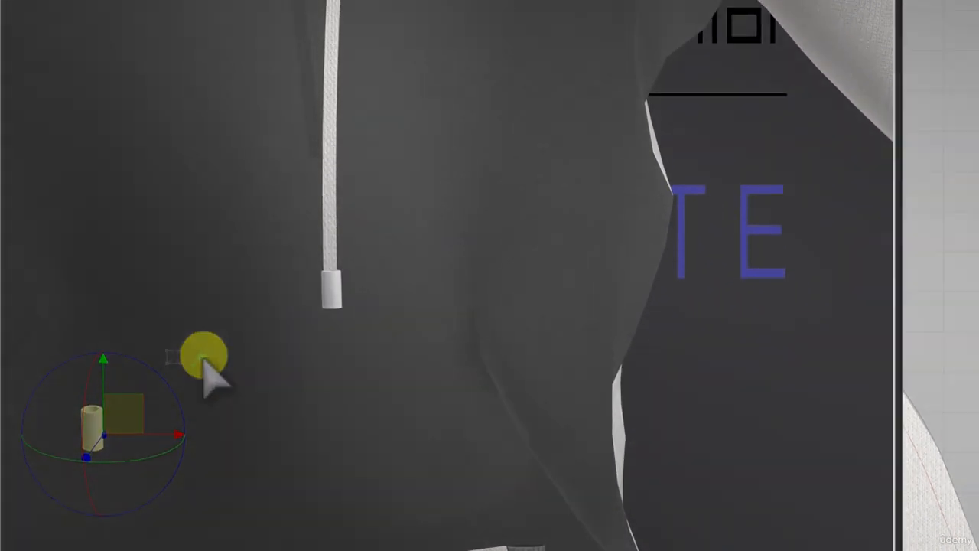
pyautogui.click(202, 203)
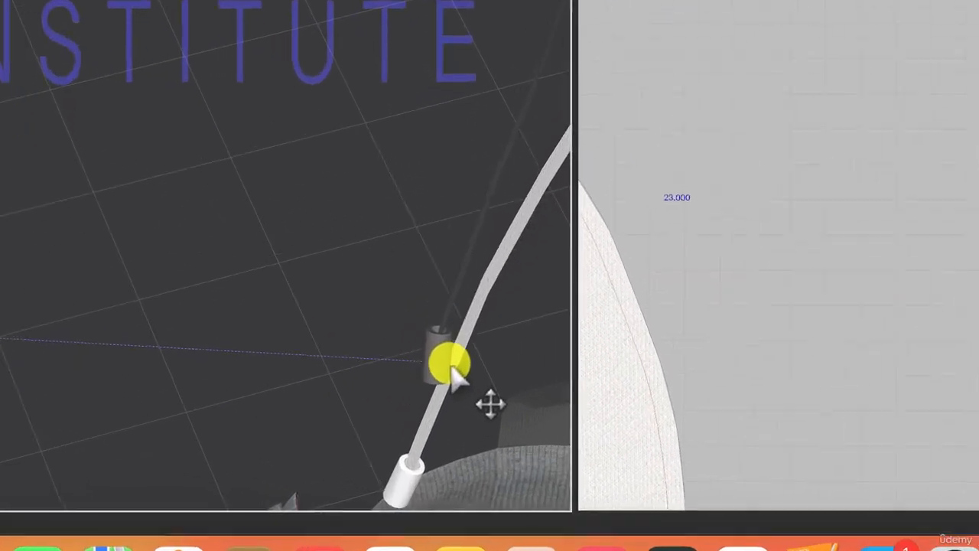
pyautogui.click(451, 371)
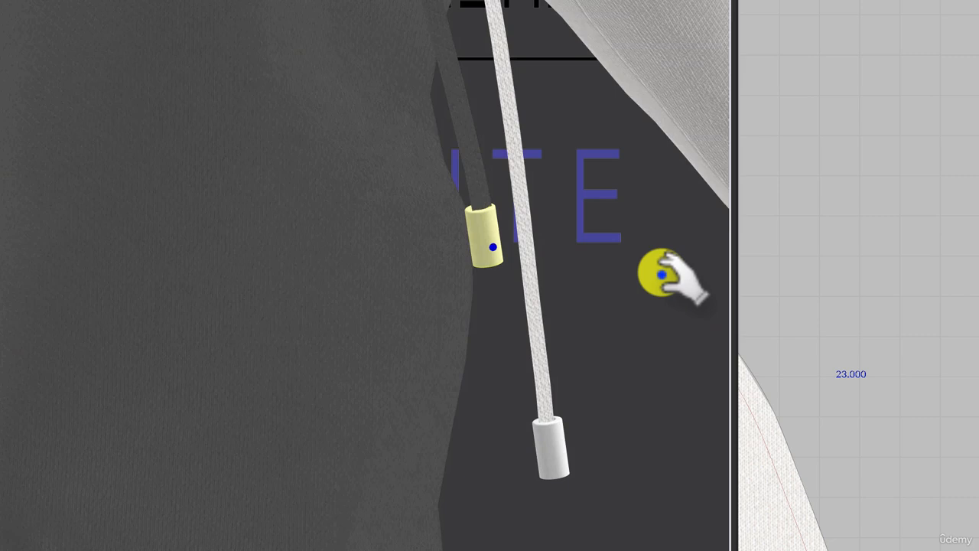
pyautogui.moveTo(662, 274); pyautogui.dragTo(636, 273)
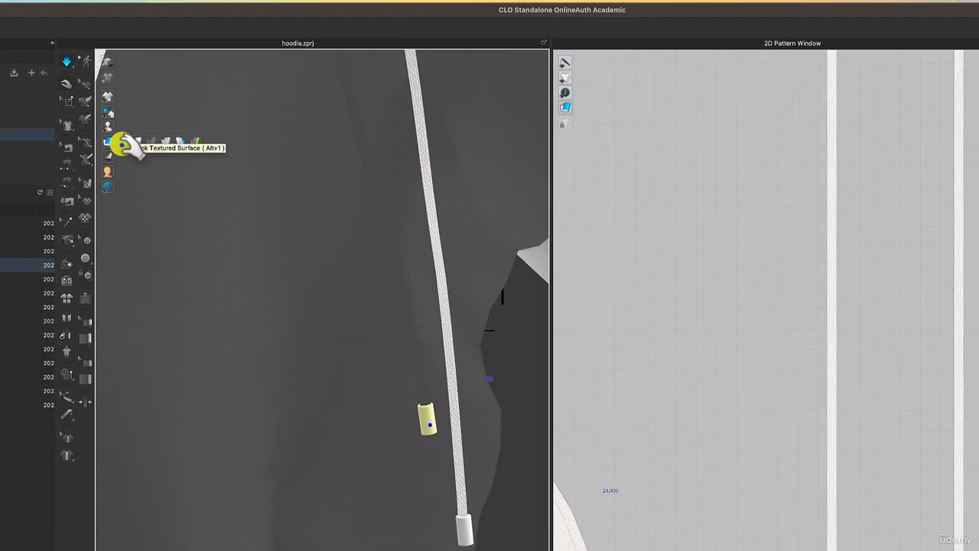
# Display the 3D garment with Thick Textured Surface and tilt the second cord end to match its drawstring.
pyautogui.click(122, 144)
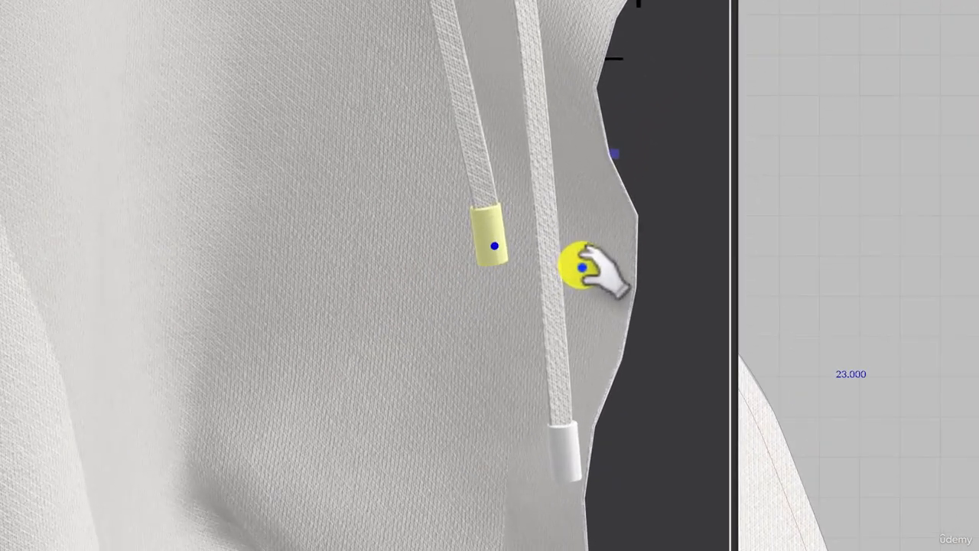
pyautogui.moveTo(474, 437); pyautogui.dragTo(448, 439, button='right')
pyautogui.moveTo(530, 272)
pyautogui.mouseDown(button='right')
pyautogui.moveTo(426, 271)
pyautogui.moveTo(593, 282)
pyautogui.moveTo(640, 265)
pyautogui.moveTo(525, 283)
pyautogui.moveTo(536, 281)
pyautogui.mouseUp(button='right')
pyautogui.scroll(-5, 536, 281)
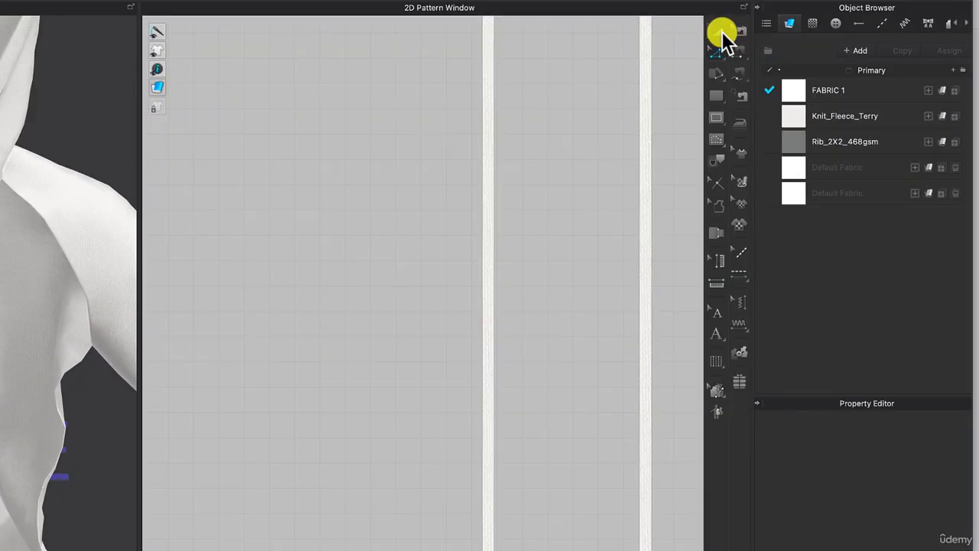
# Set the additional rendering thickness of the left drawstring strip to 1.
pyautogui.click(487, 254)
pyautogui.click(487, 254)
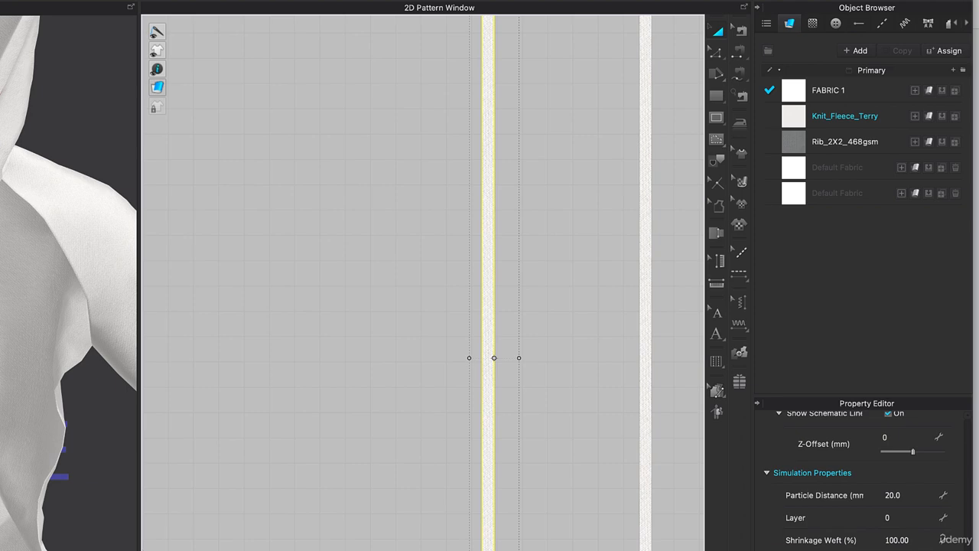
pyautogui.click(877, 253)
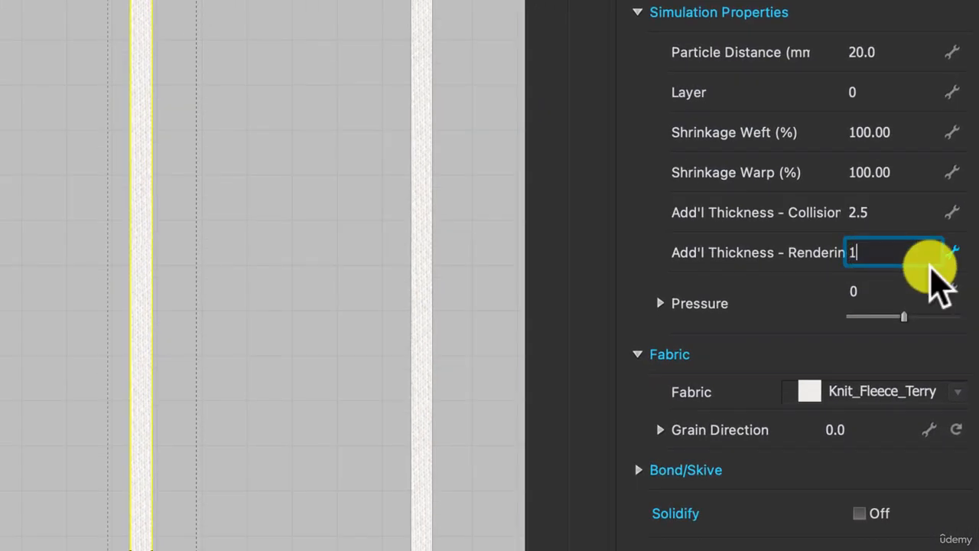
pyautogui.press('Return')
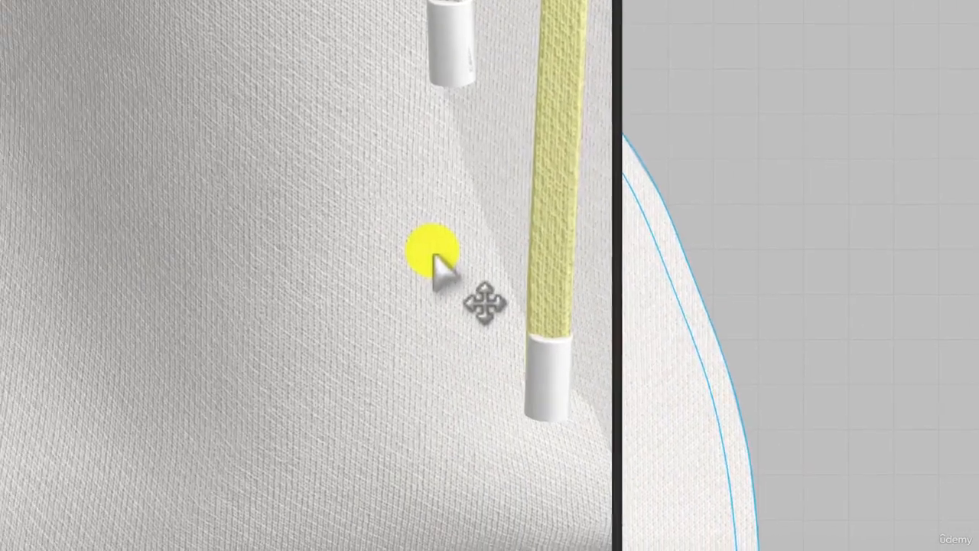
# Give the right drawstring strip an additional rendering thickness of 1.0 and check that the left strip matches.
pyautogui.moveTo(433, 255); pyautogui.dragTo(432, 233, button='right')
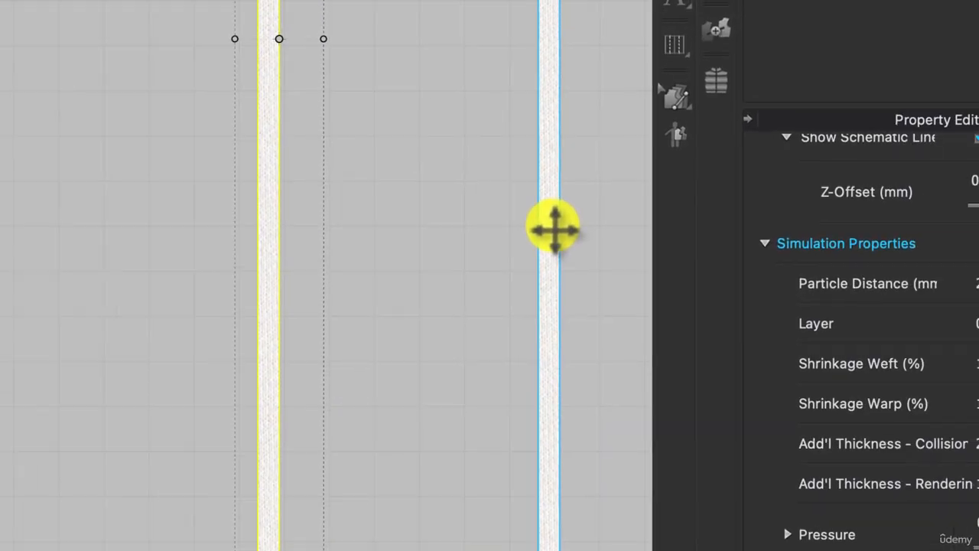
pyautogui.click(551, 229)
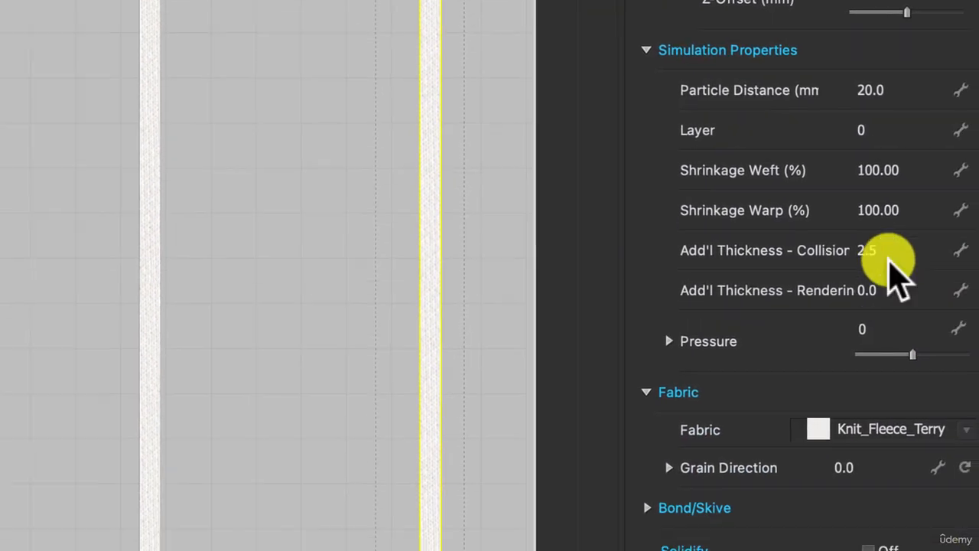
pyautogui.click(868, 243)
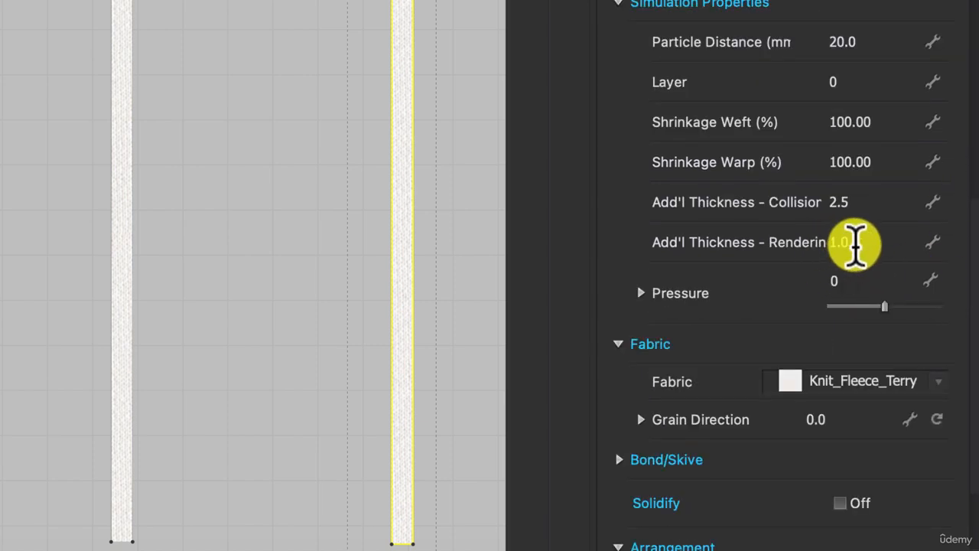
pyautogui.click(900, 247)
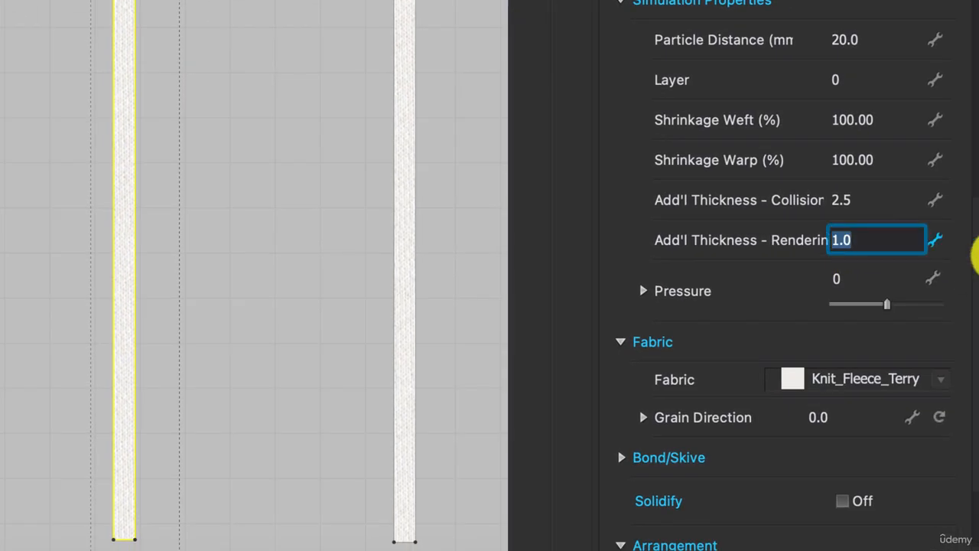
pyautogui.press('Return')
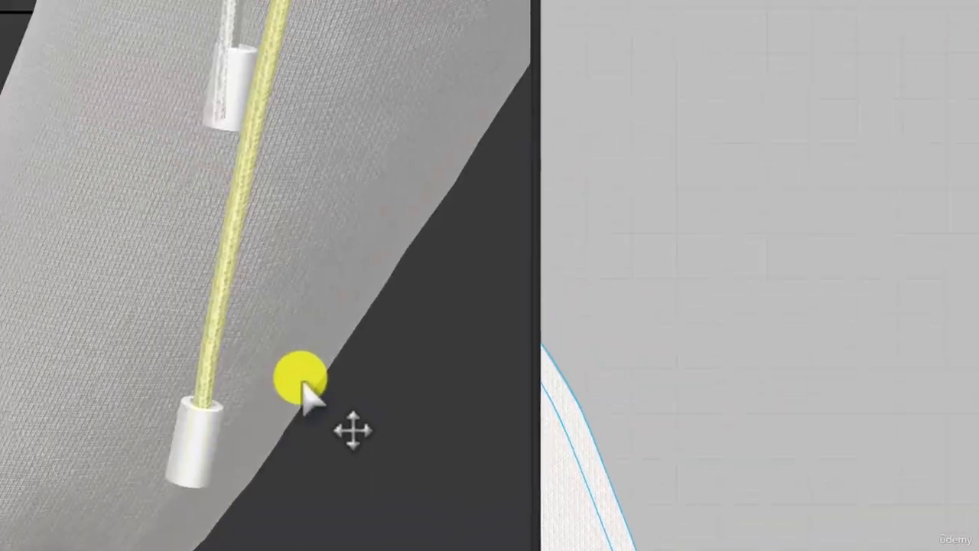
# Shift and rotate the upper cord end so it sits centred over the thickened drawstring's tip.
pyautogui.moveTo(301, 381); pyautogui.dragTo(602, 416, button='right')
pyautogui.click(558, 354)
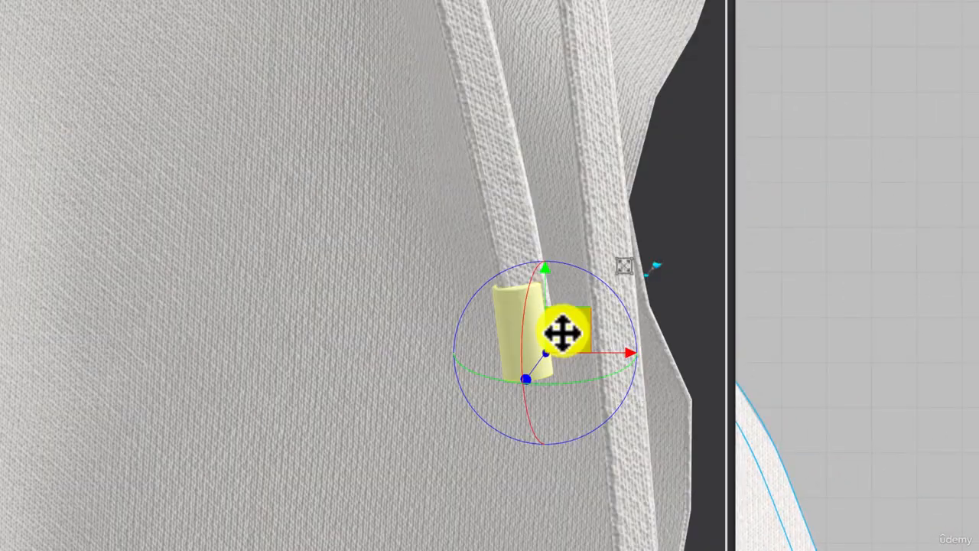
pyautogui.moveTo(562, 332)
pyautogui.mouseDown()
pyautogui.moveTo(579, 331)
pyautogui.moveTo(571, 329)
pyautogui.mouseUp()
pyautogui.moveTo(612, 281); pyautogui.dragTo(612, 274)
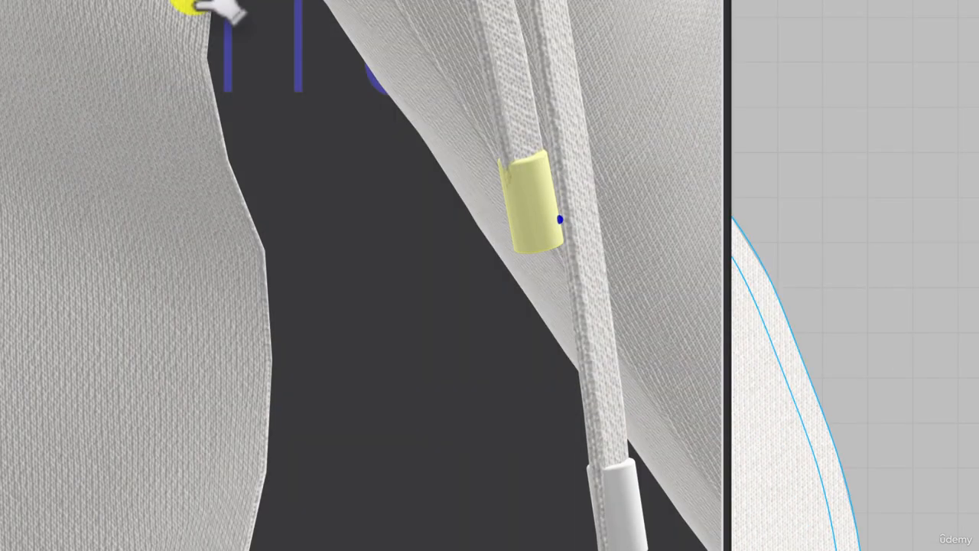
pyautogui.scroll(-6, 201, 8)
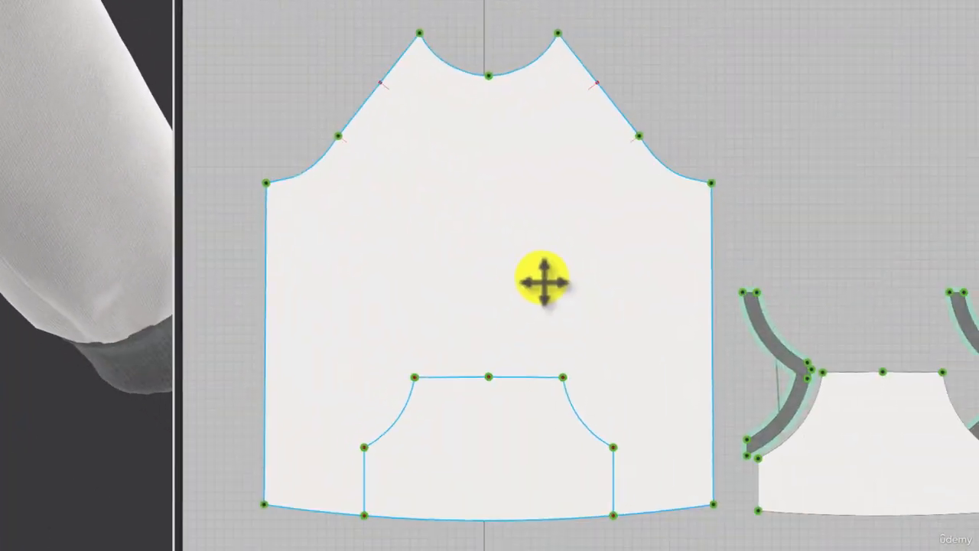
# Show the front body pattern in 3D again and inspect the drawstrings, cord ends and hood from several angles.
pyautogui.click(543, 282)
pyautogui.rightClick(543, 307)
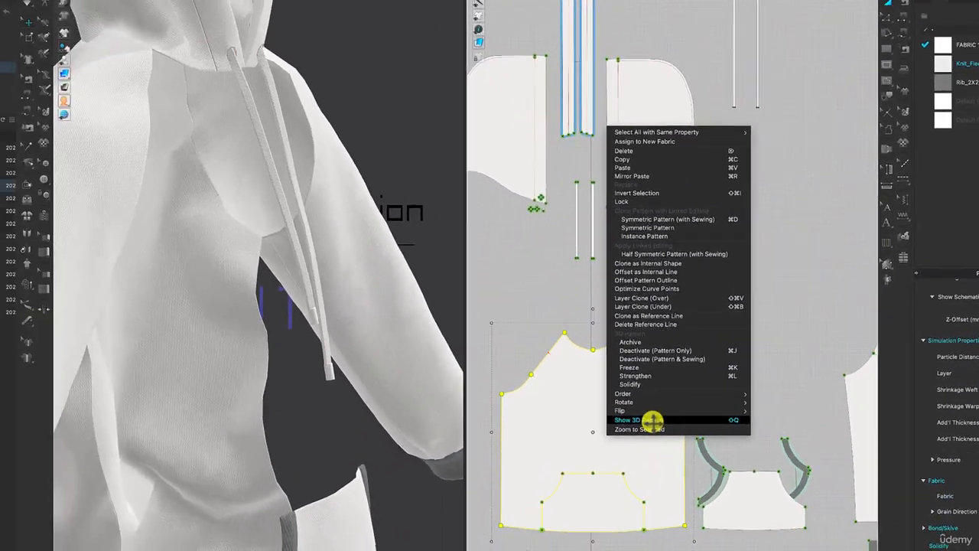
pyautogui.click(430, 360)
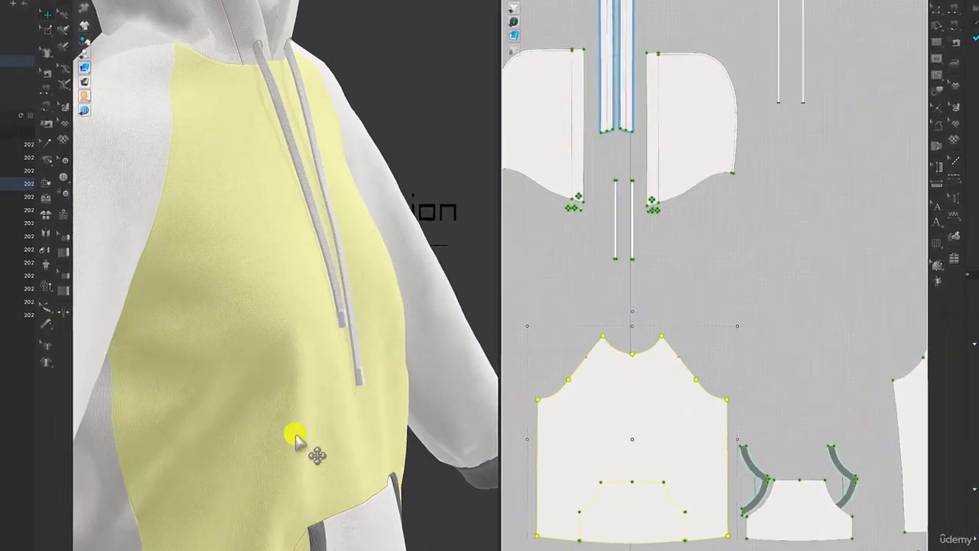
pyautogui.moveTo(355, 403); pyautogui.dragTo(335, 403, button='right')
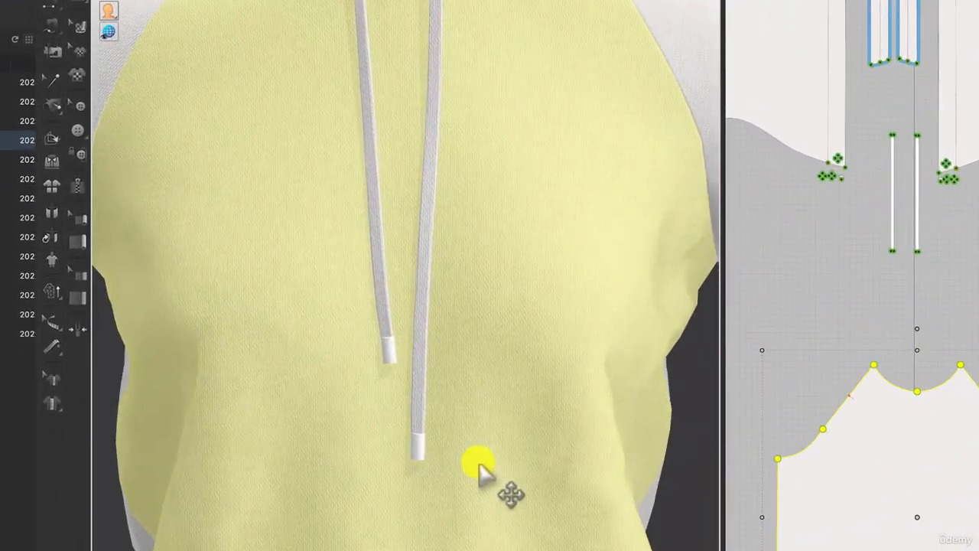
pyautogui.scroll(-6, 480, 470)
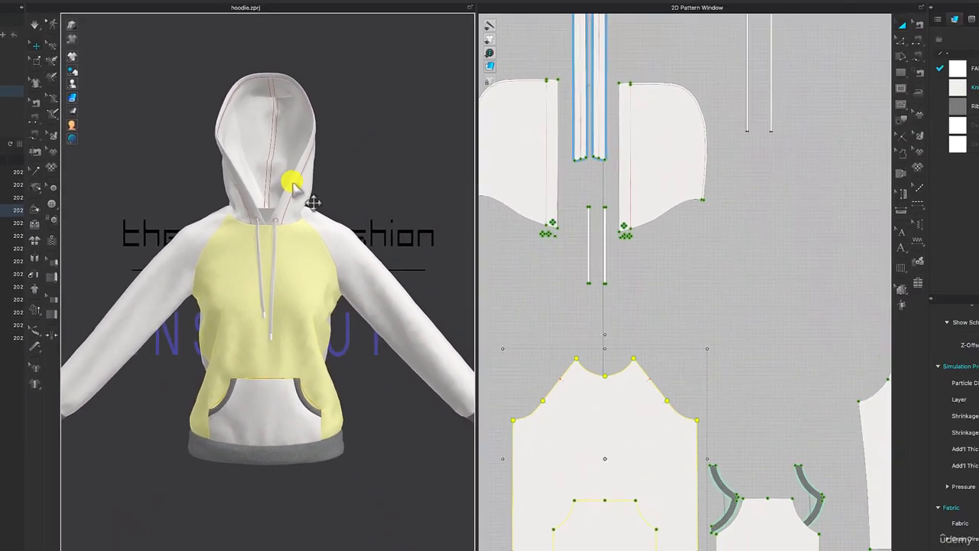
pyautogui.moveTo(445, 104); pyautogui.dragTo(445, 167, button='middle')
pyautogui.moveTo(293, 228); pyautogui.dragTo(293, 283, button='middle')
pyautogui.scroll(10, 258, 348)
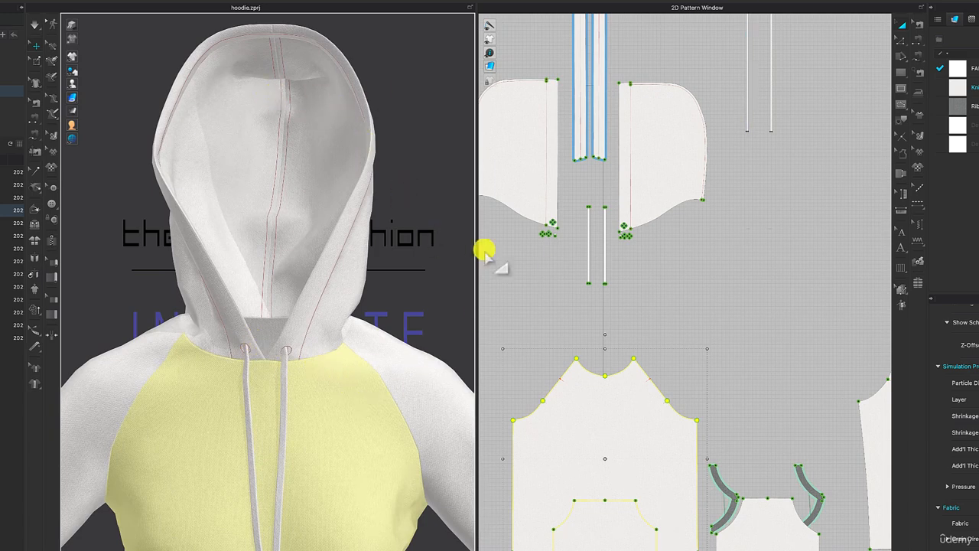
# Add a new topstitch style and name it bartack.
pyautogui.scroll(5, 590, 211)
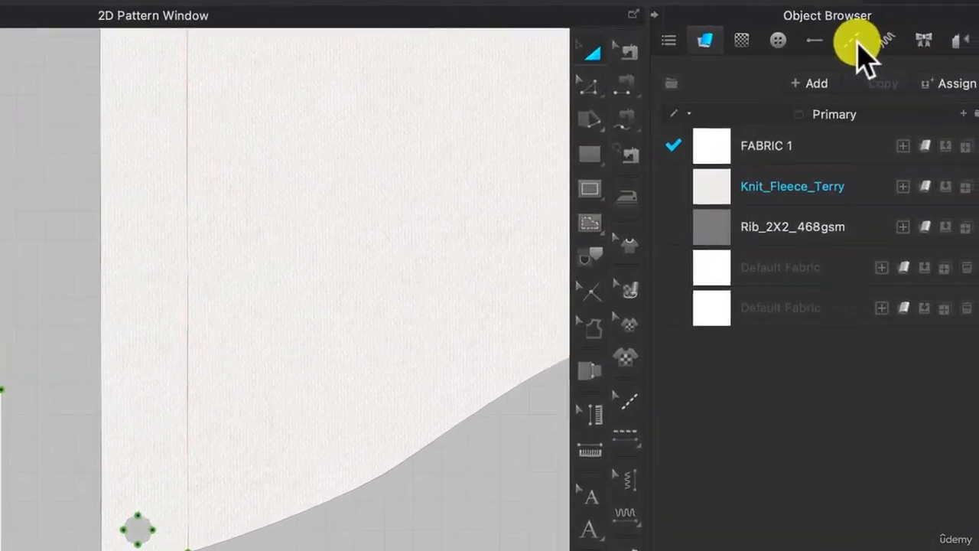
pyautogui.click(849, 40)
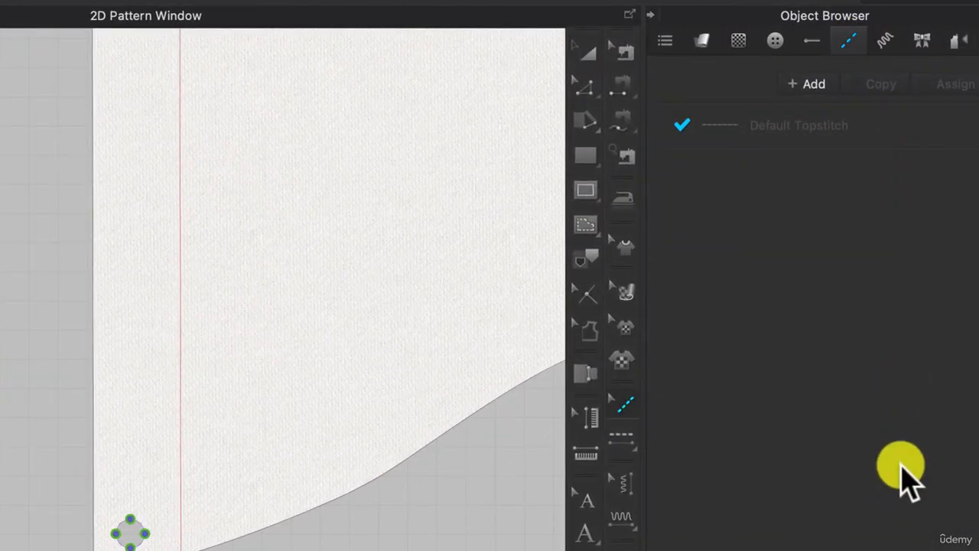
pyautogui.click(807, 84)
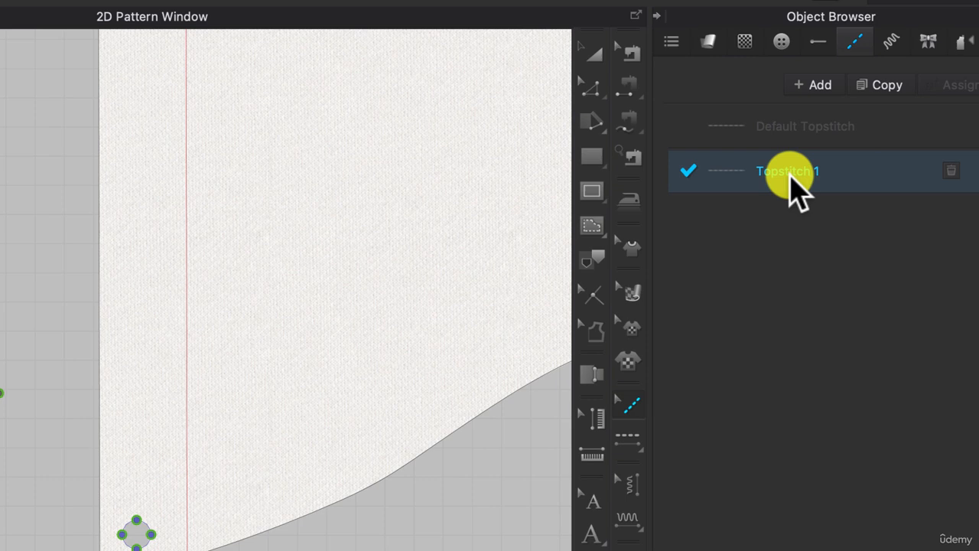
pyautogui.doubleClick(790, 173)
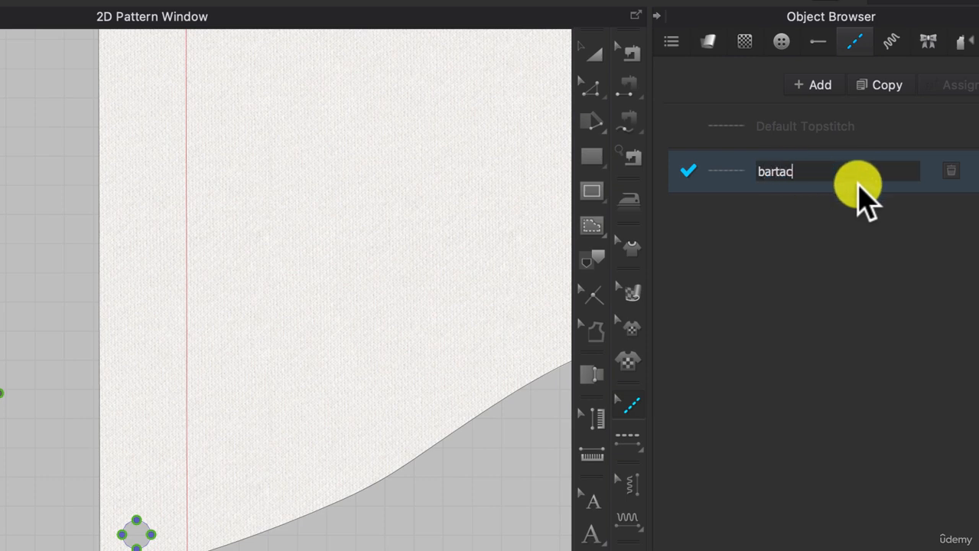
pyautogui.press('Return')
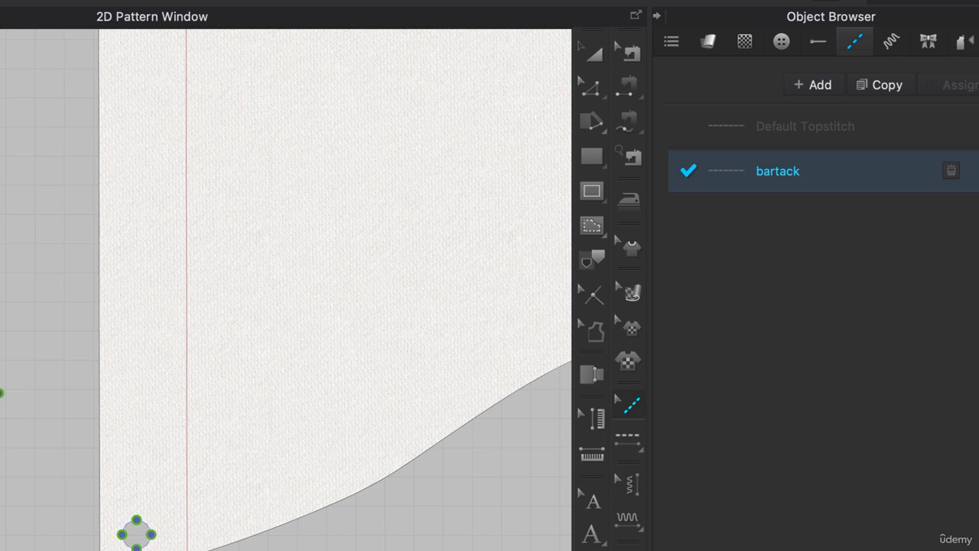
# Set the bartack topstitch's offset to 0" and its stitch shape to Bartack.
pyautogui.click(930, 239)
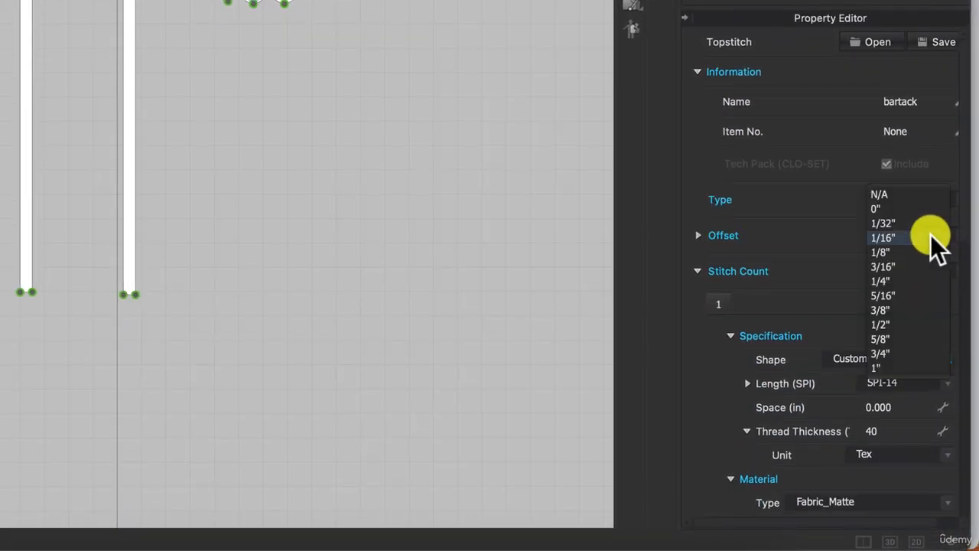
pyautogui.click(910, 209)
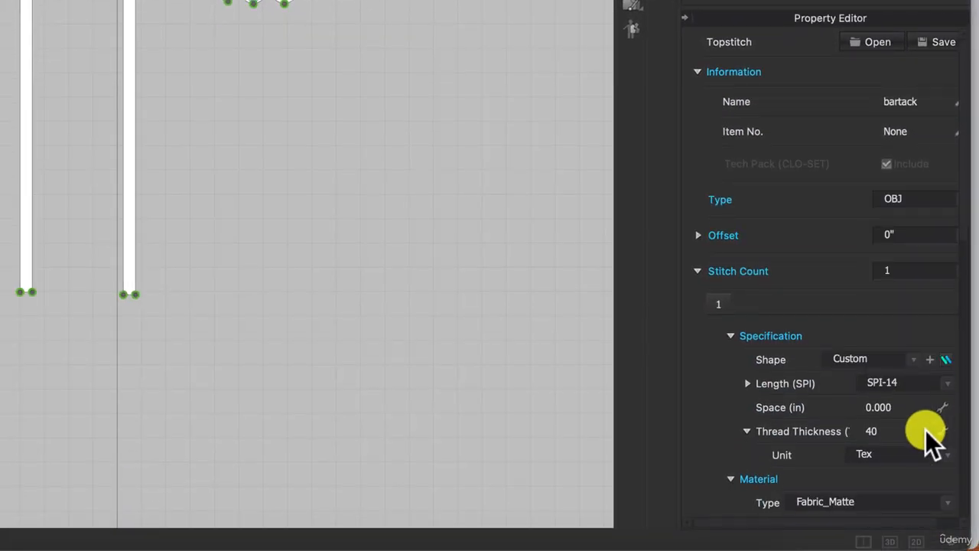
pyautogui.click(868, 358)
pyautogui.click(867, 375)
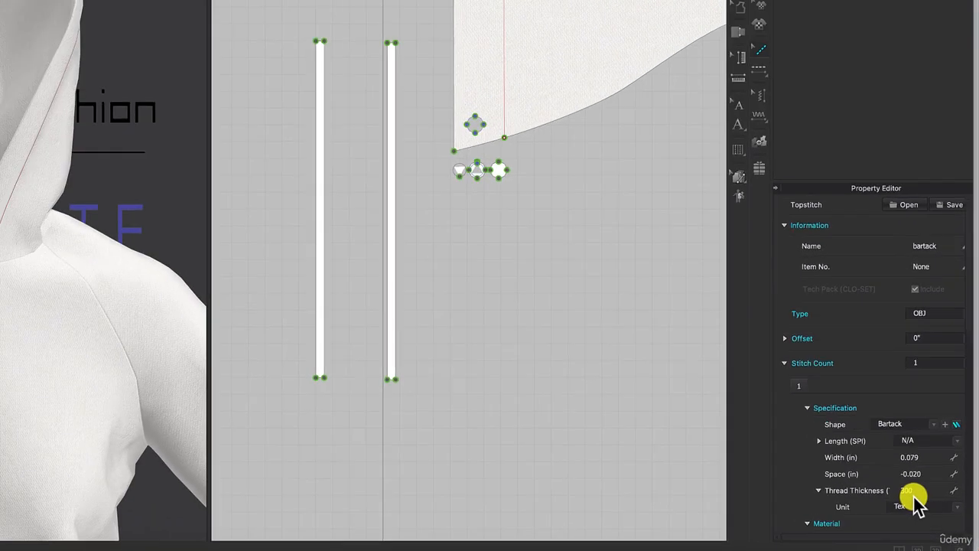
# Topstitch all segments of the round drawstring hole near the first hood panel's lower front corner with the bartack style.
pyautogui.scroll(-8, 930, 519)
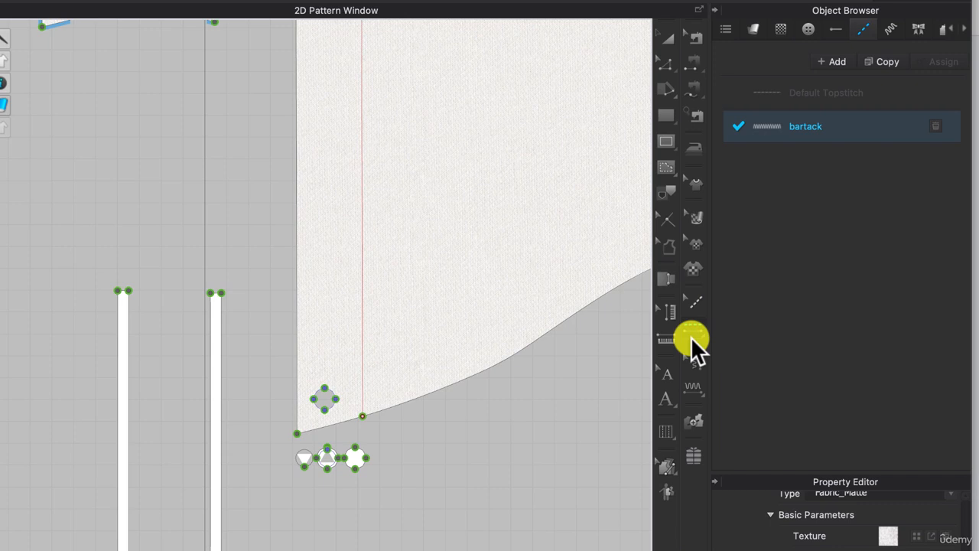
pyautogui.click(808, 182)
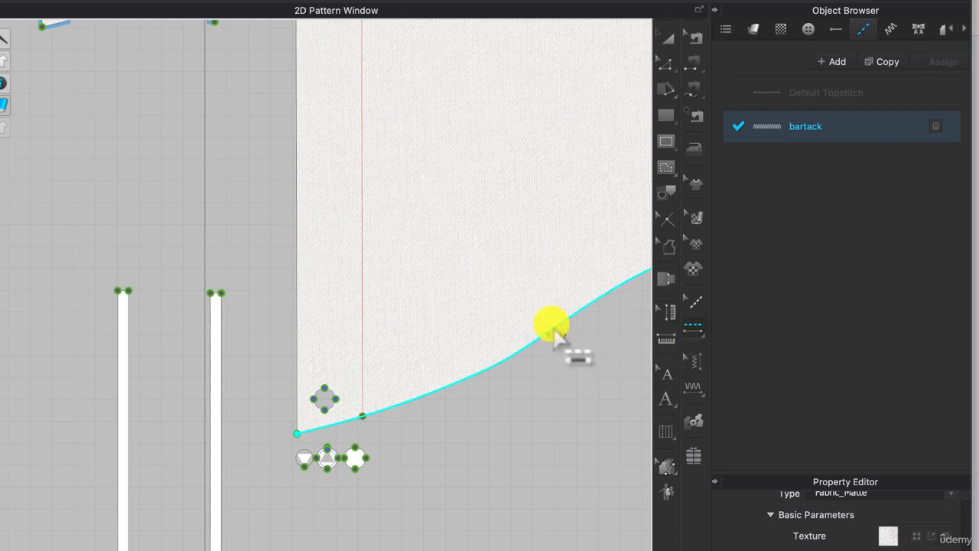
pyautogui.click(325, 395)
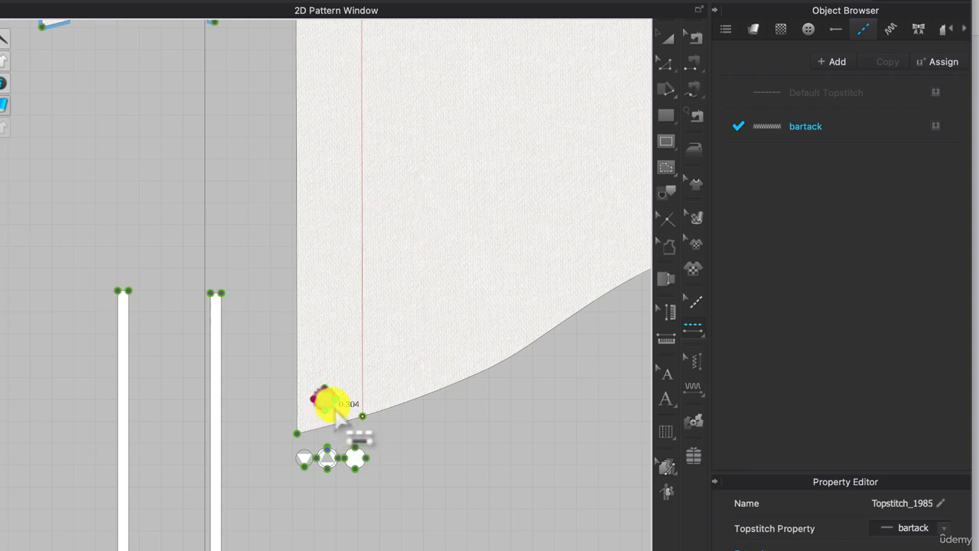
pyautogui.click(356, 413)
pyautogui.scroll(5, 352, 417)
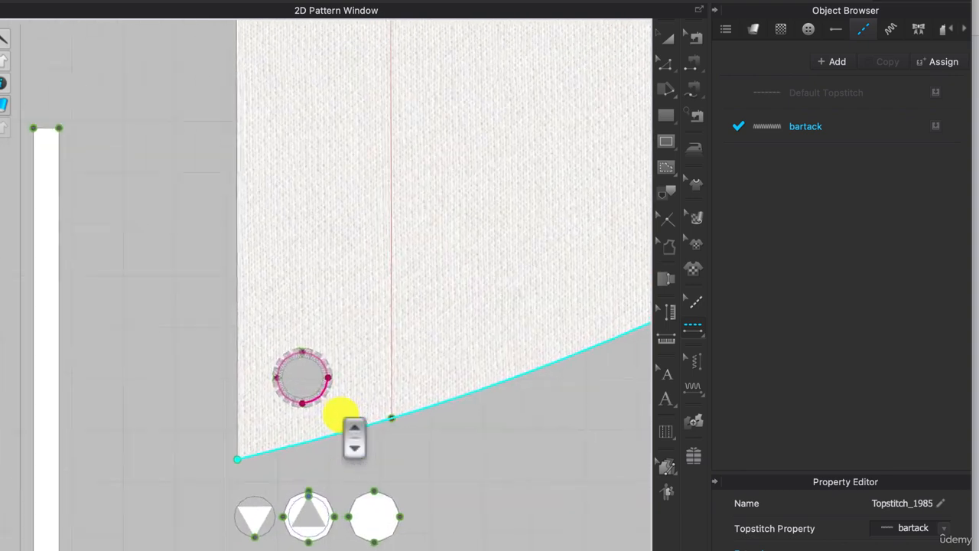
pyautogui.scroll(5, 352, 417)
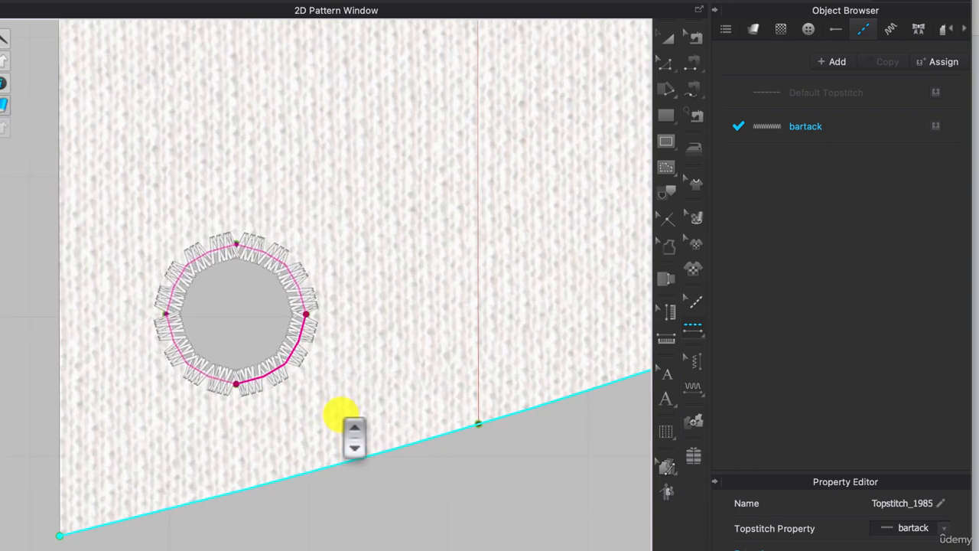
# Apply the bartack topstitch to every segment of the matching drawstring hole on the opposite hood panel.
pyautogui.scroll(-10, 352, 417)
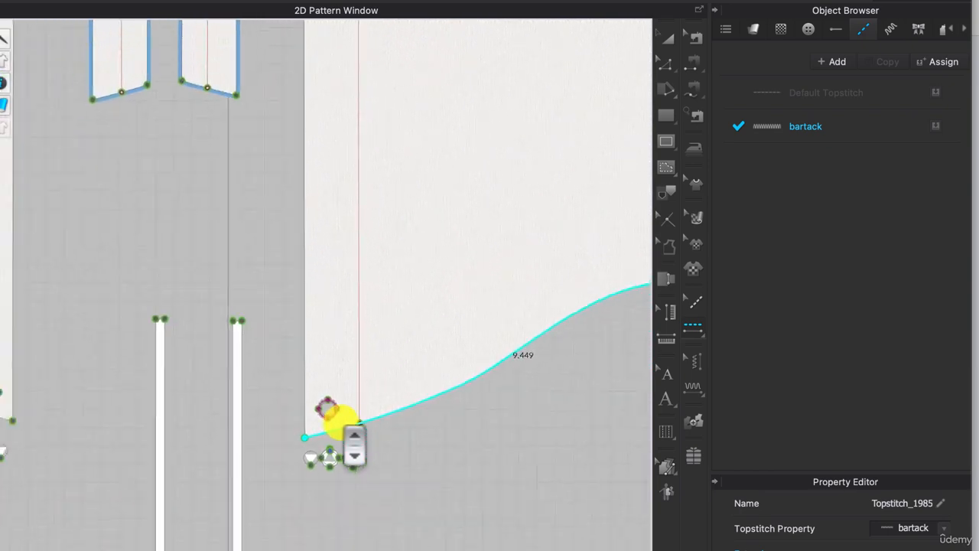
pyautogui.scroll(-5, 338, 416)
pyautogui.click(150, 398)
pyautogui.scroll(8, 164, 411)
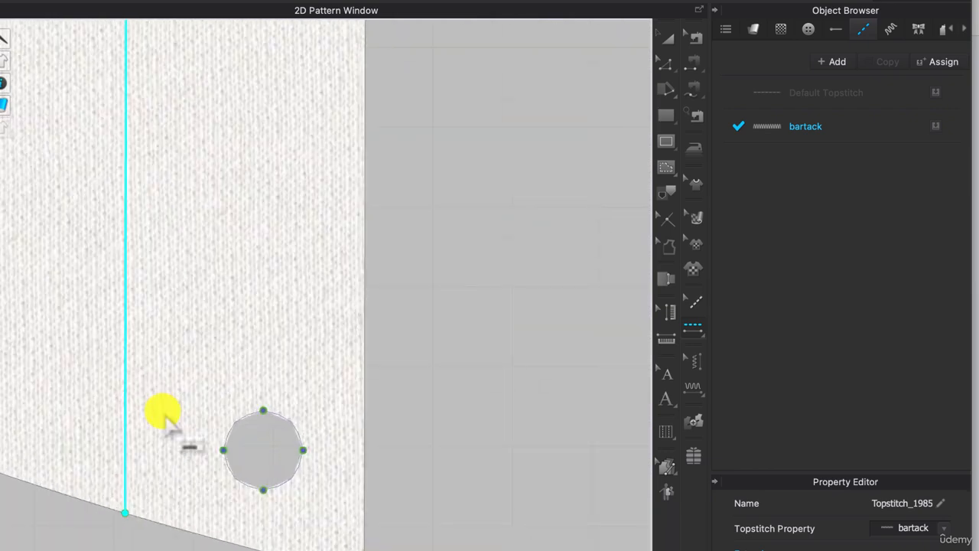
pyautogui.click(230, 423)
pyautogui.click(231, 474)
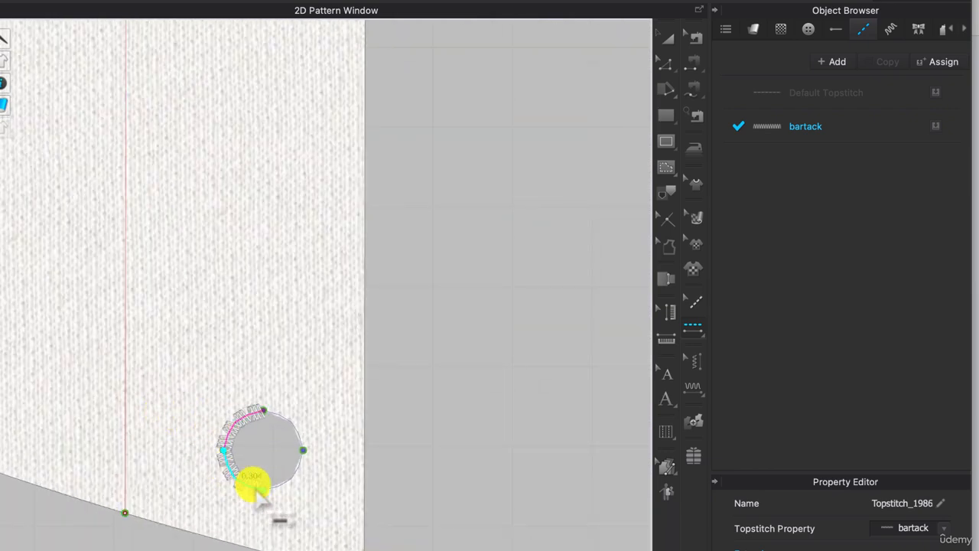
pyautogui.click(300, 481)
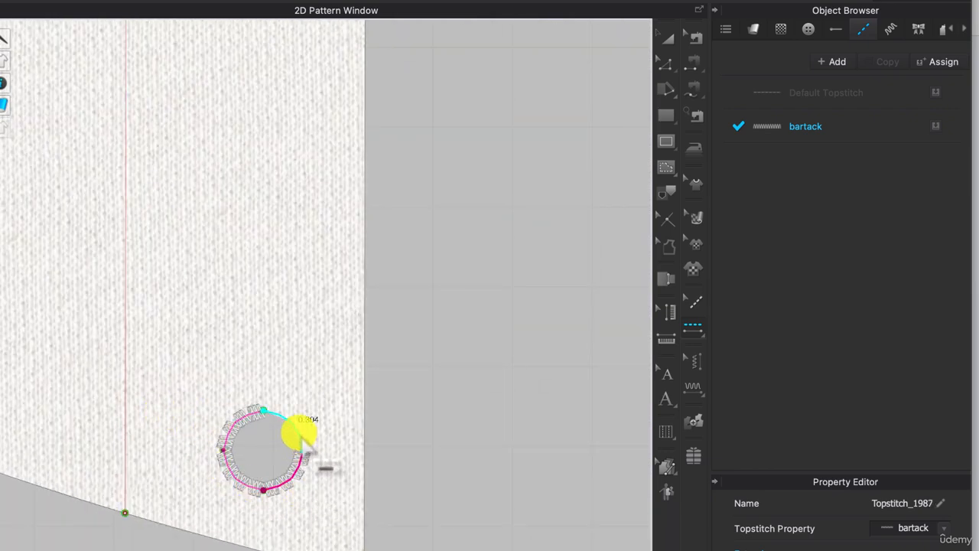
pyautogui.click(302, 435)
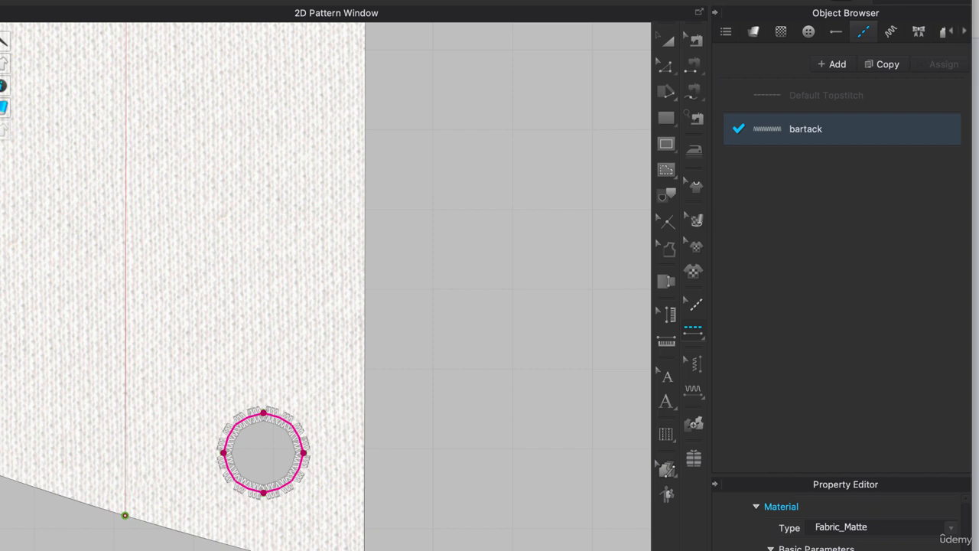
# Set the bartack topstitch's face configuration to Both so the stitches show on both sides of the fabric.
pyautogui.scroll(-5, 842, 524)
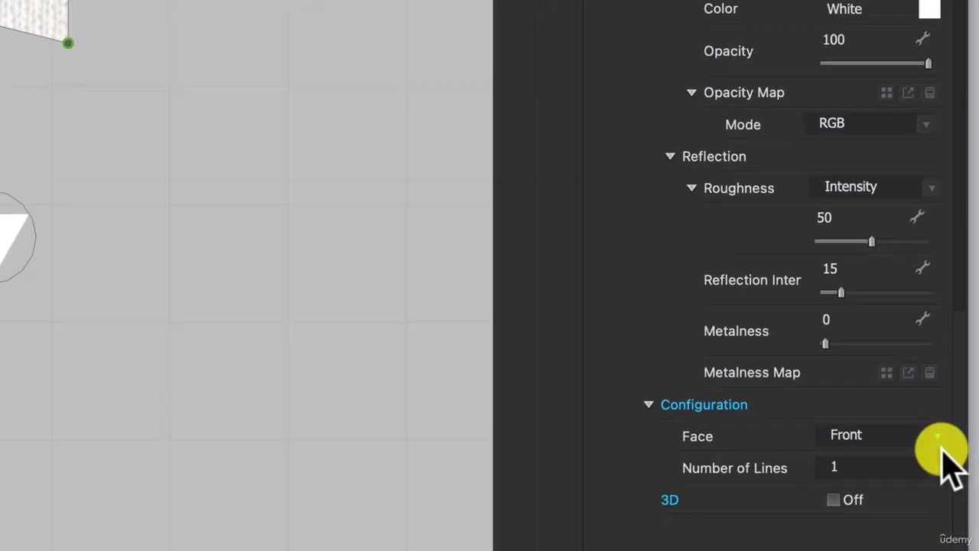
pyautogui.click(943, 457)
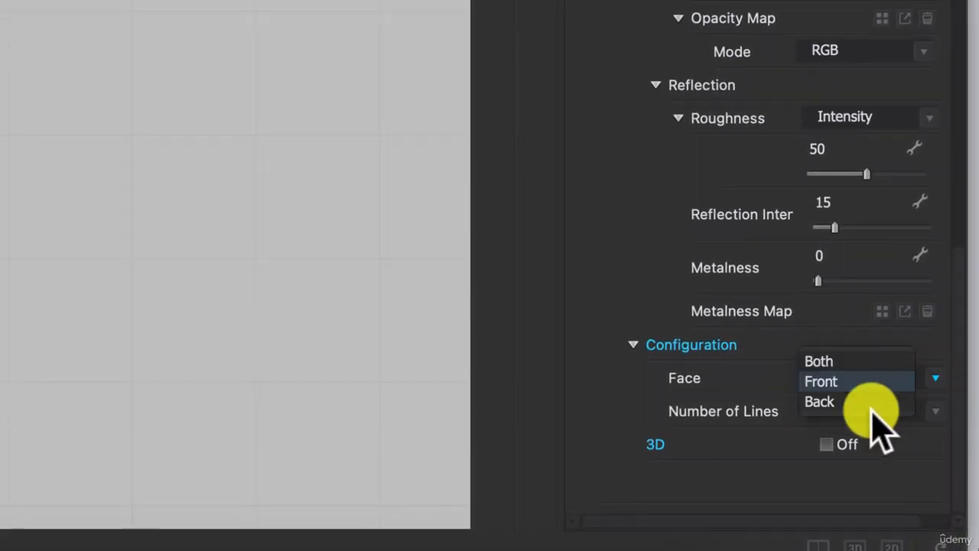
pyautogui.click(908, 363)
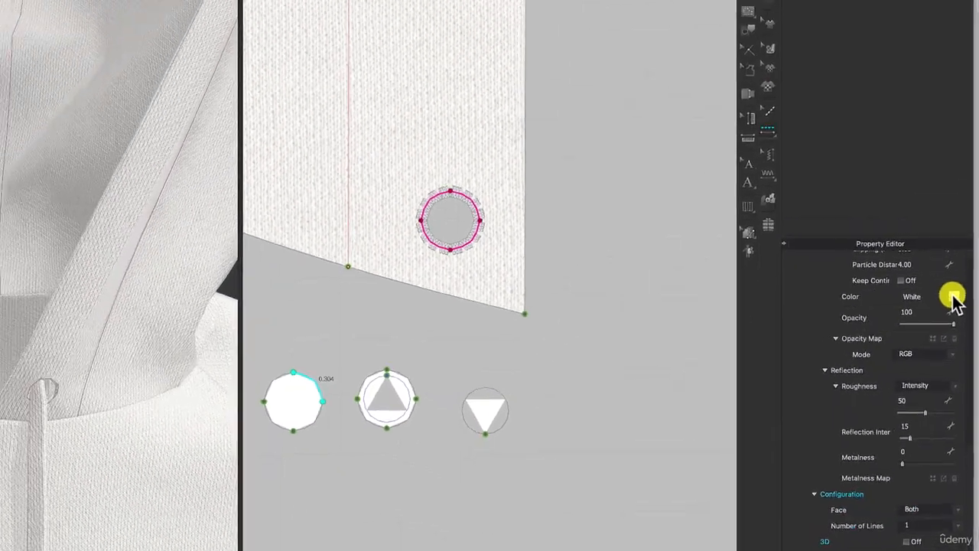
# Try black for the bartack topstitch, settle on dark grey #666666 as its colour, and view the whole hoodie in 3D.
pyautogui.click(949, 297)
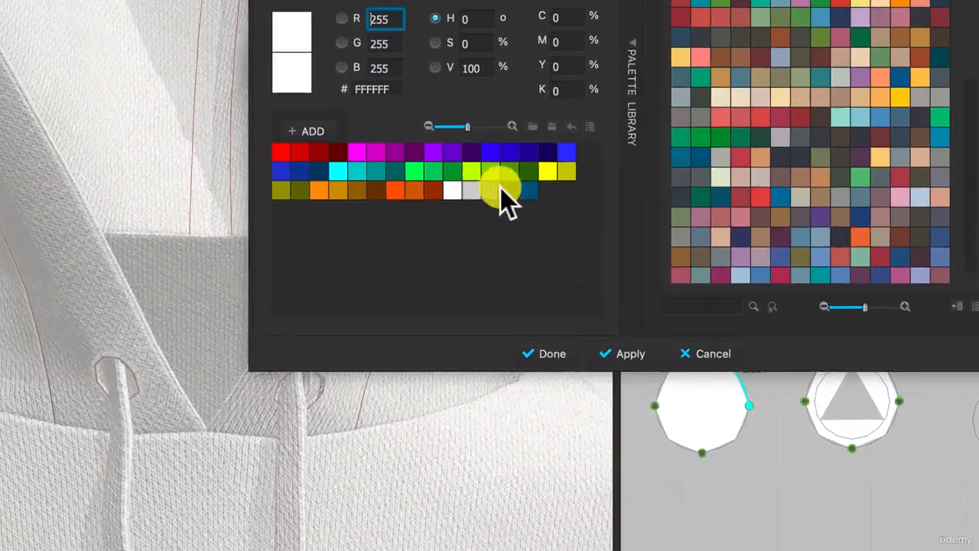
pyautogui.click(205, 267)
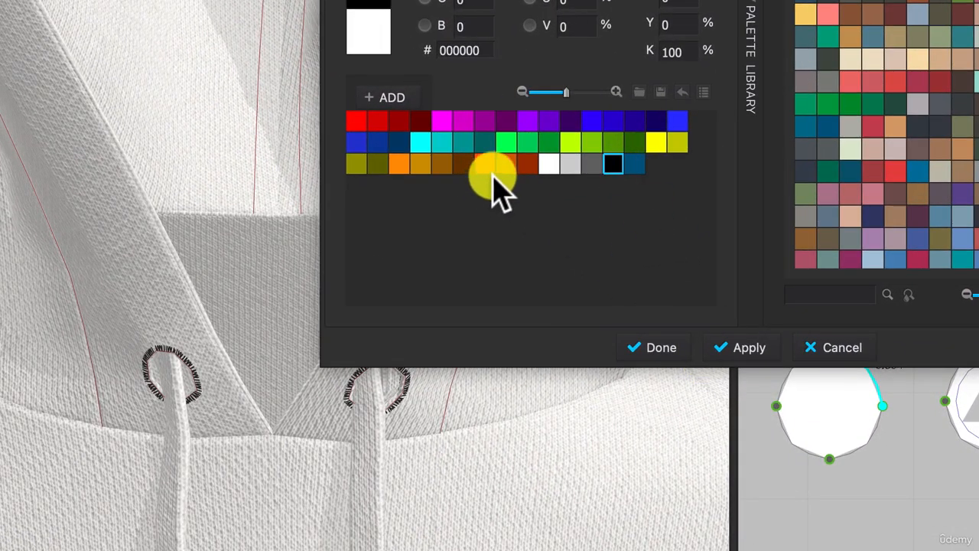
pyautogui.click(593, 165)
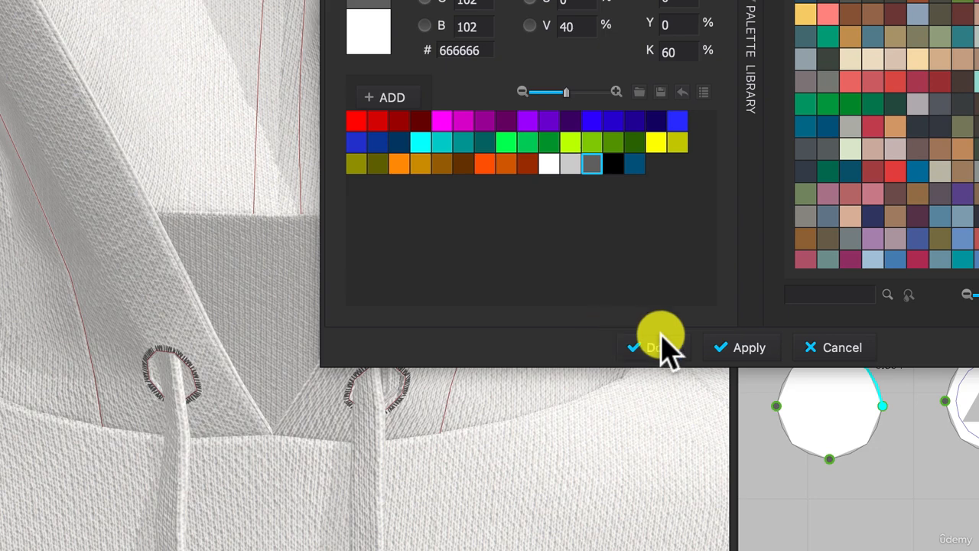
pyautogui.click(746, 348)
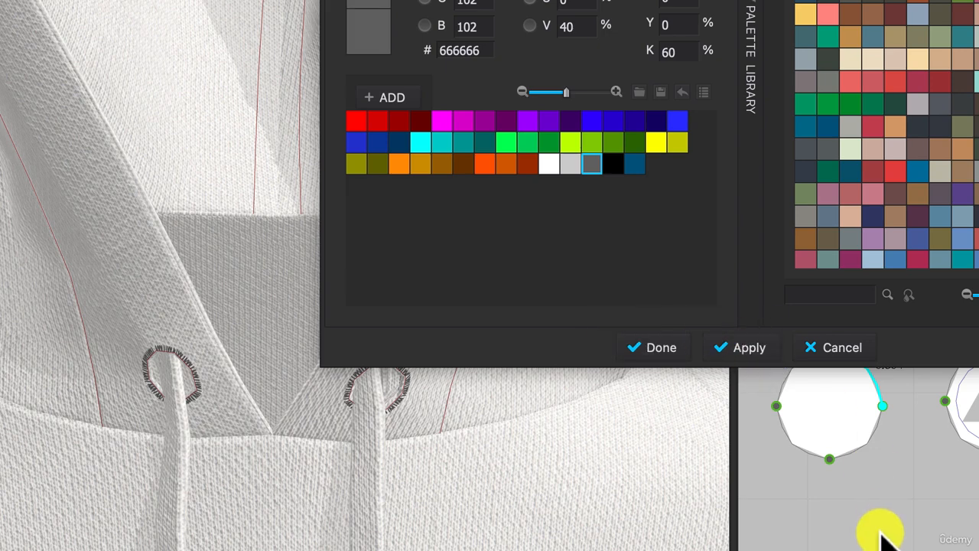
pyautogui.click(663, 347)
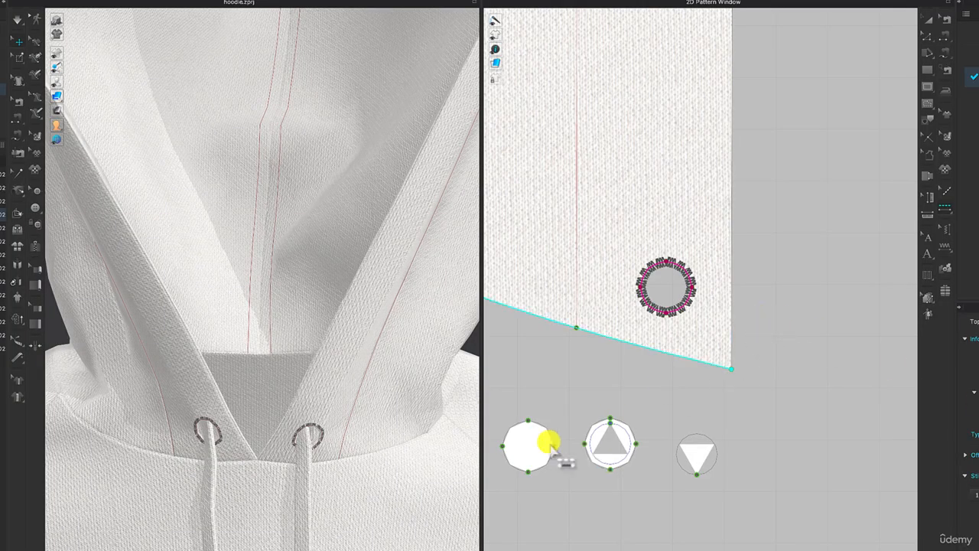
pyautogui.scroll(-5, 355, 433)
pyautogui.scroll(-4, 355, 433)
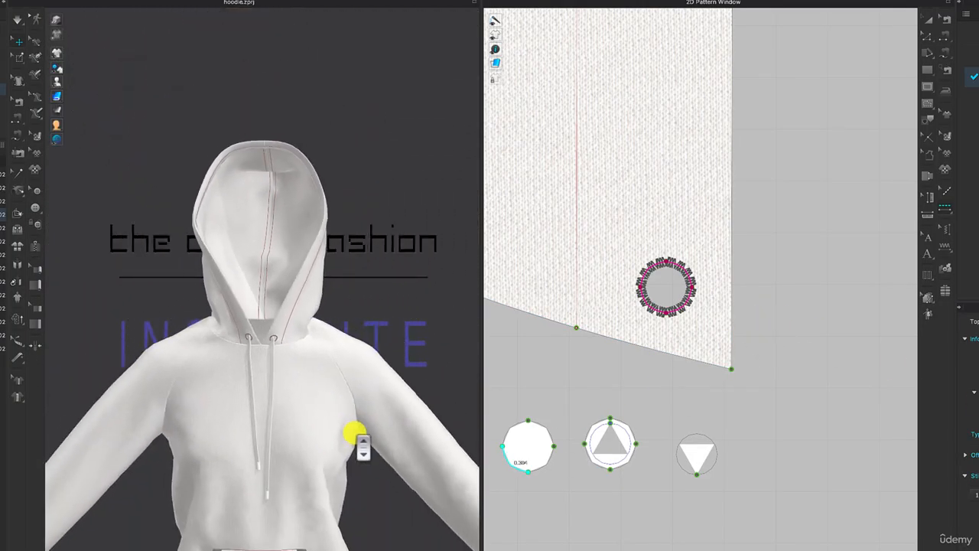